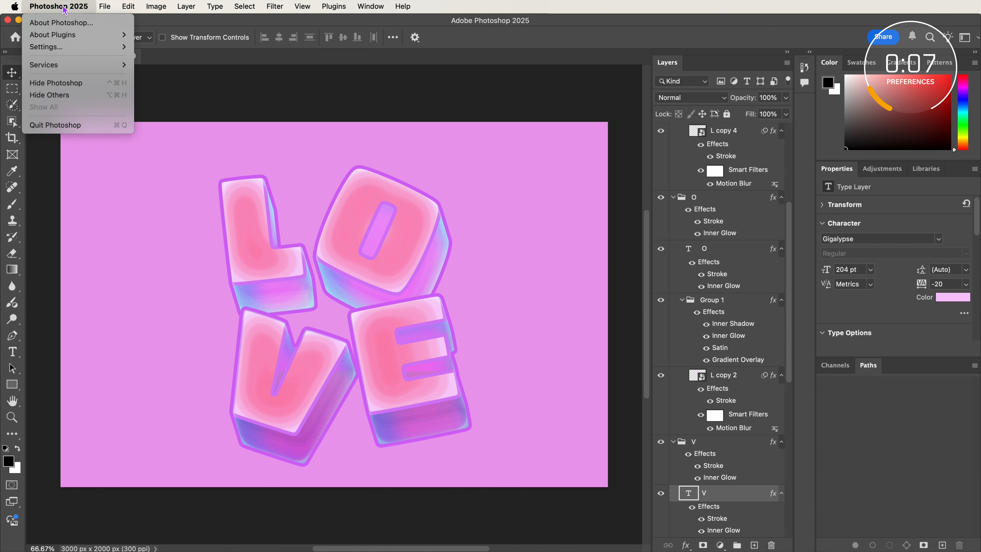
Step: Open the General preferences
mouse_move(77, 47)
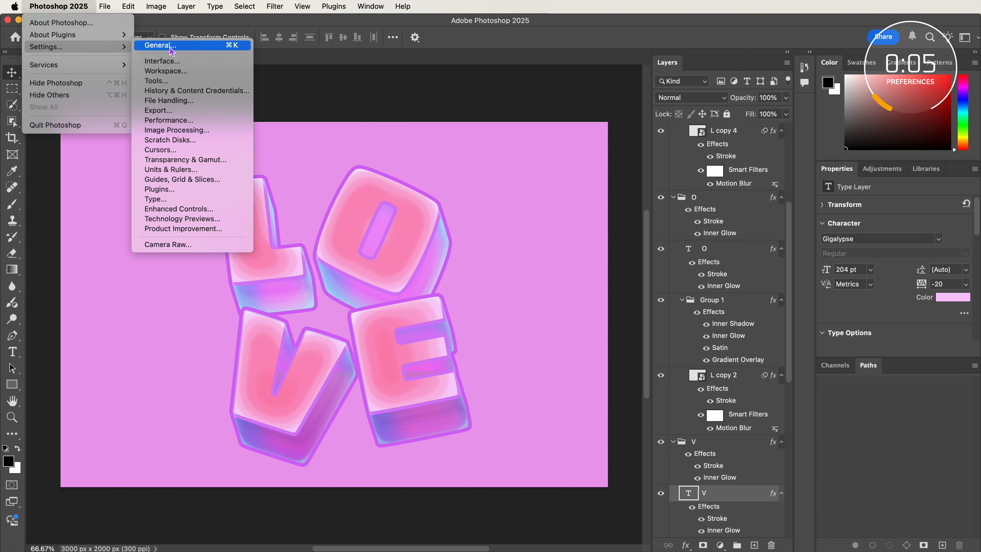
left_click(153, 45)
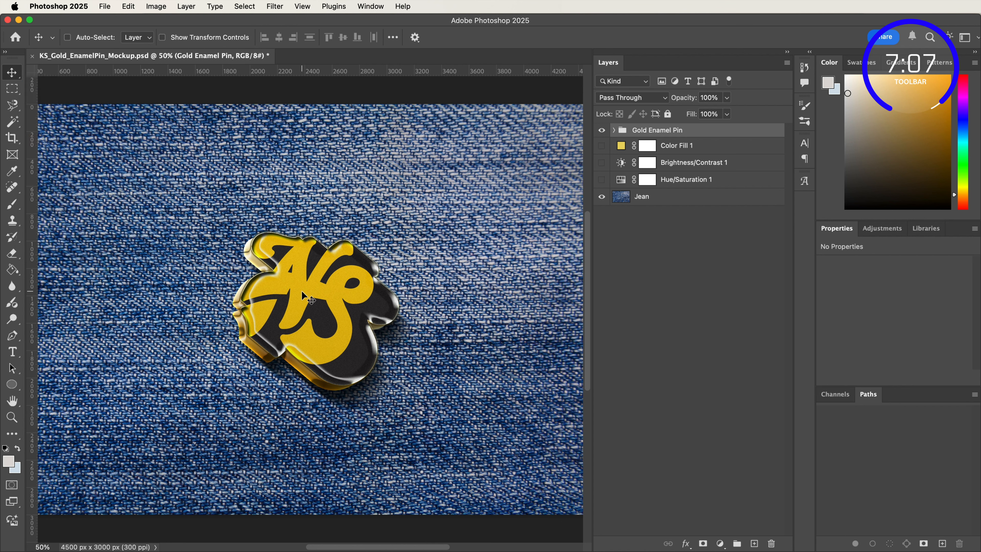
Step: Move the Gold Enamel Pin group slightly up and left on the denim, and close the Move tool video
left_click_drag(304, 297, 291, 270)
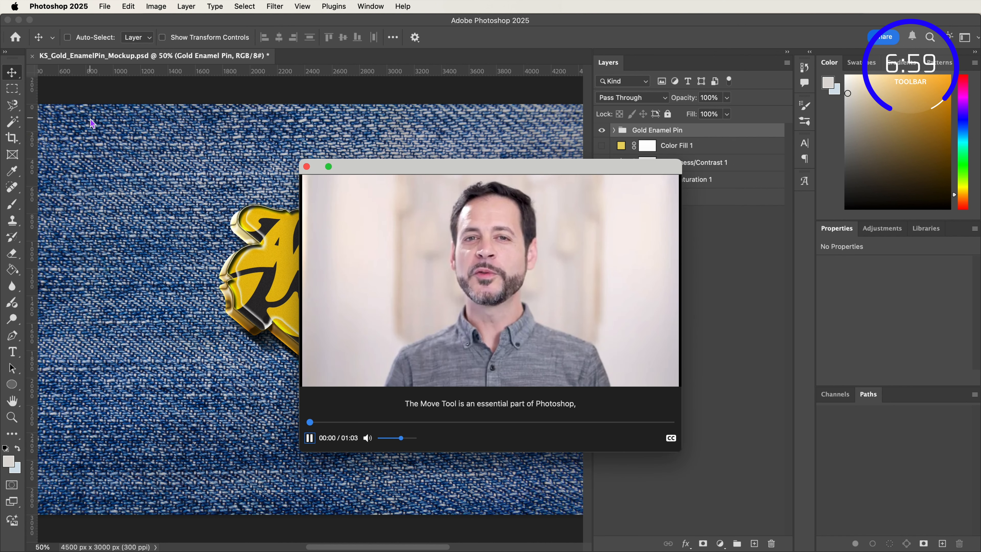
left_click(306, 167)
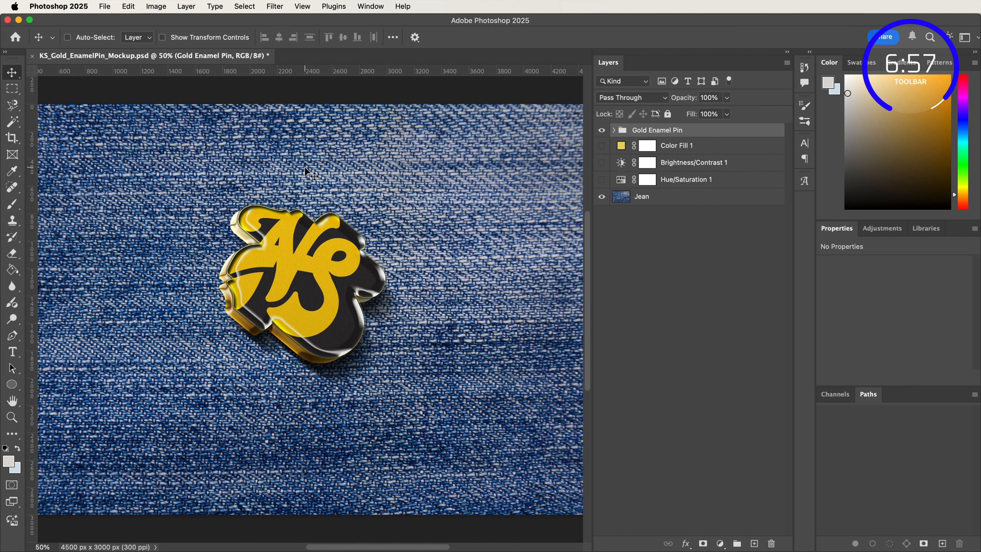
Step: Make sure Show Tooltips is enabled in the Tools preferences and accept the settings
left_click(105, 7)
mouse_move(58, 6)
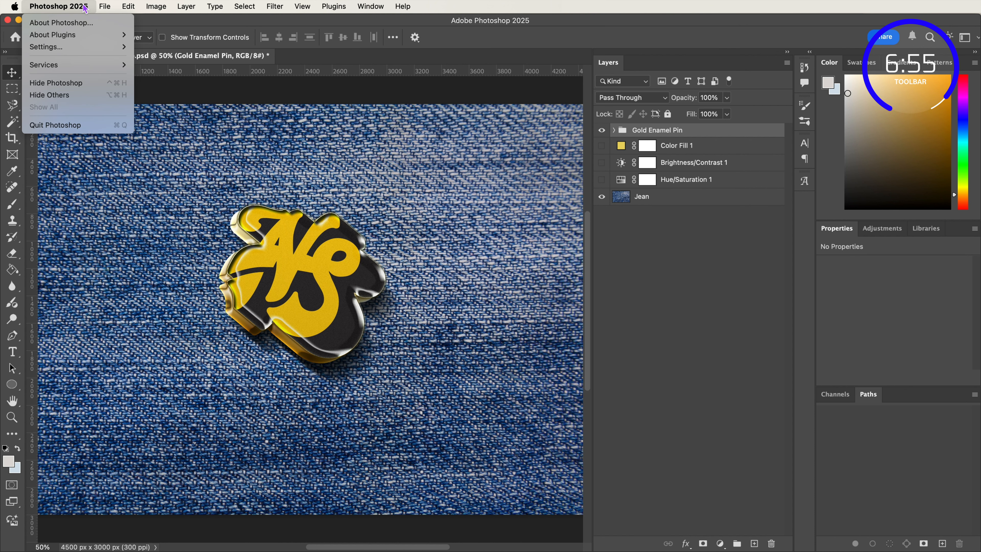
mouse_move(118, 49)
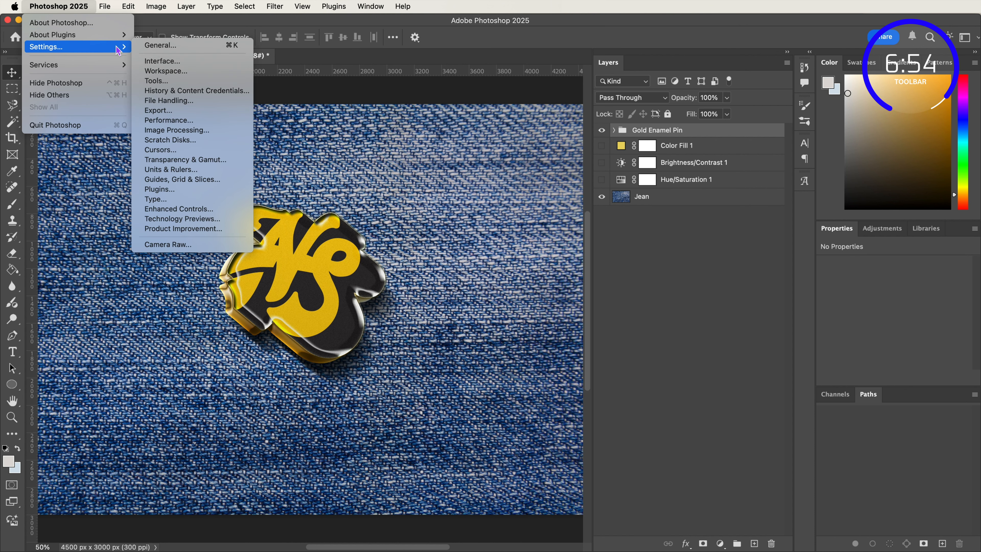
left_click(180, 85)
left_click(289, 162)
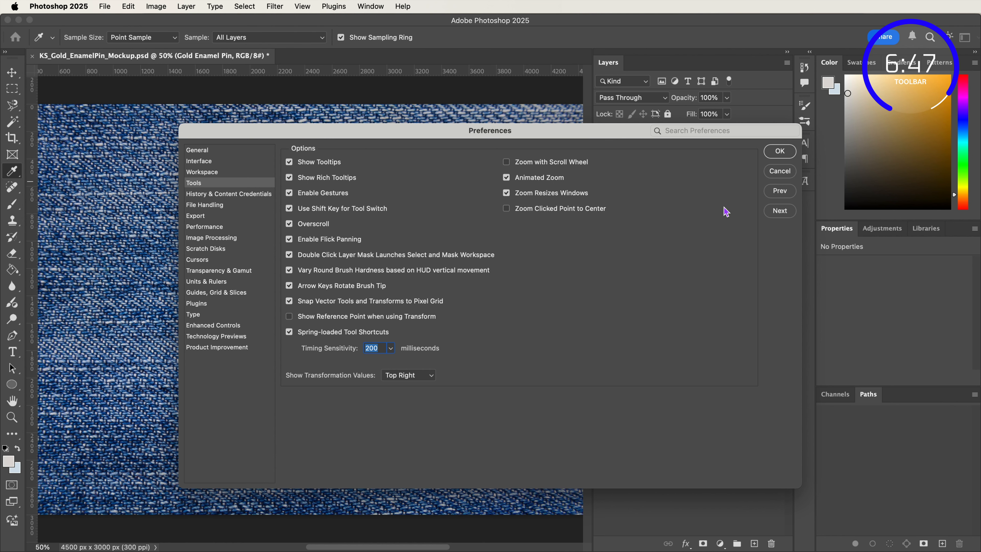
left_click(779, 151)
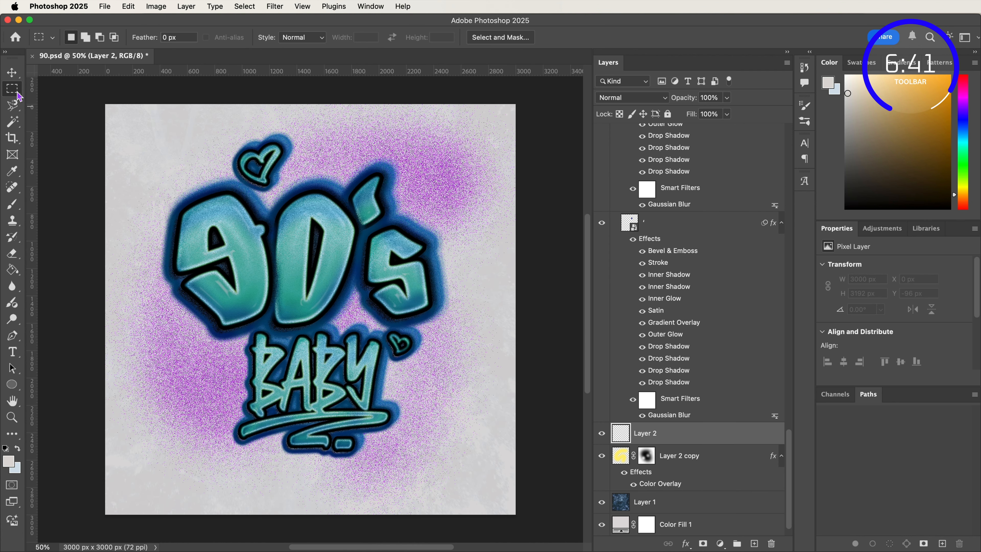
Step: Marquee-select an area of about 567 × 551 px around the upper-right purple spray and brush inside it on Layer 2 at 100 px
left_click_drag(411, 144, 488, 219)
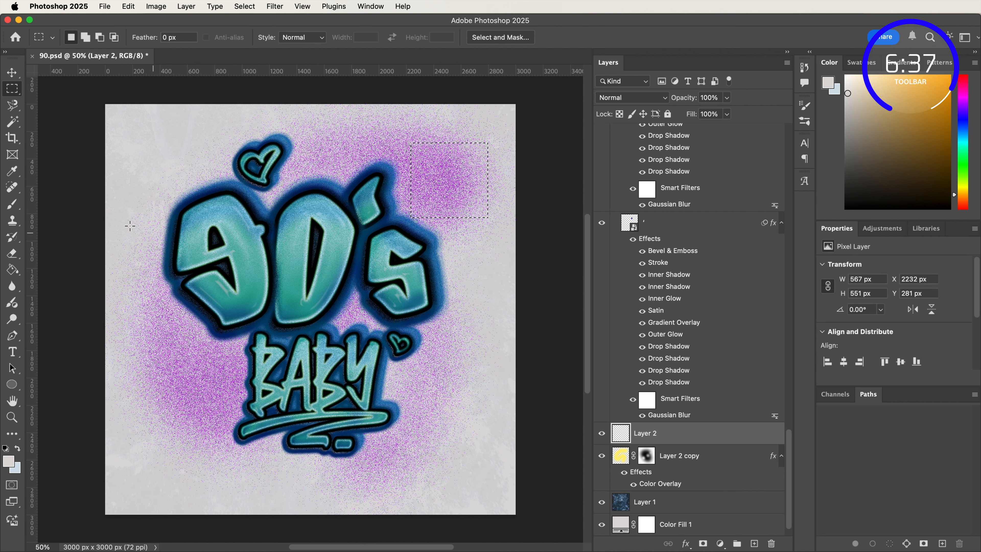
left_click(12, 211)
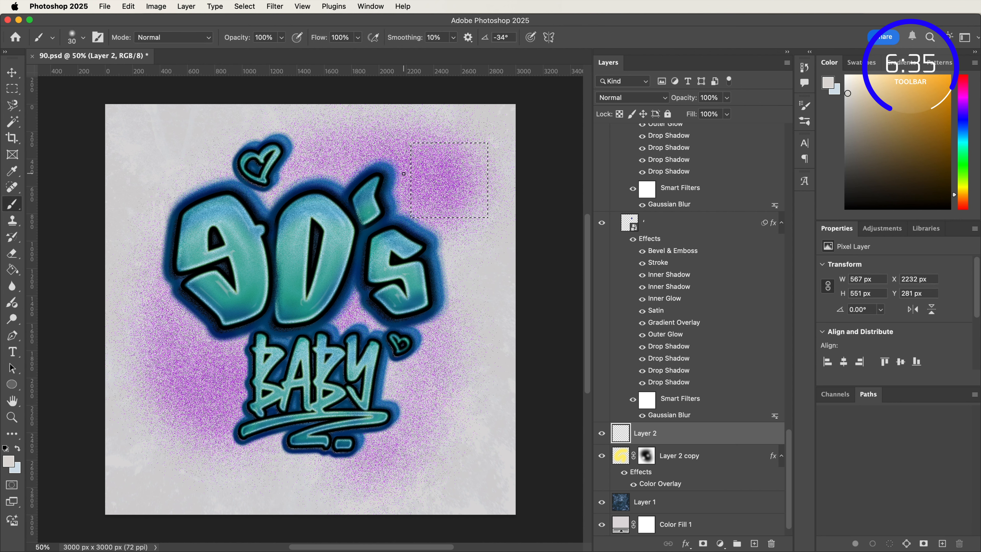
key("bracketright")
key("bracketright")
key("bracketright")
key("bracketright")
key("bracketright")
key("bracketright")
key("bracketright")
key("bracketright")
key("bracketright")
key("bracketright")
key("bracketright")
key("bracketright")
key("bracketright")
key("bracketright")
key("bracketright")
key("bracketright")
key("bracketright")
key("bracketright")
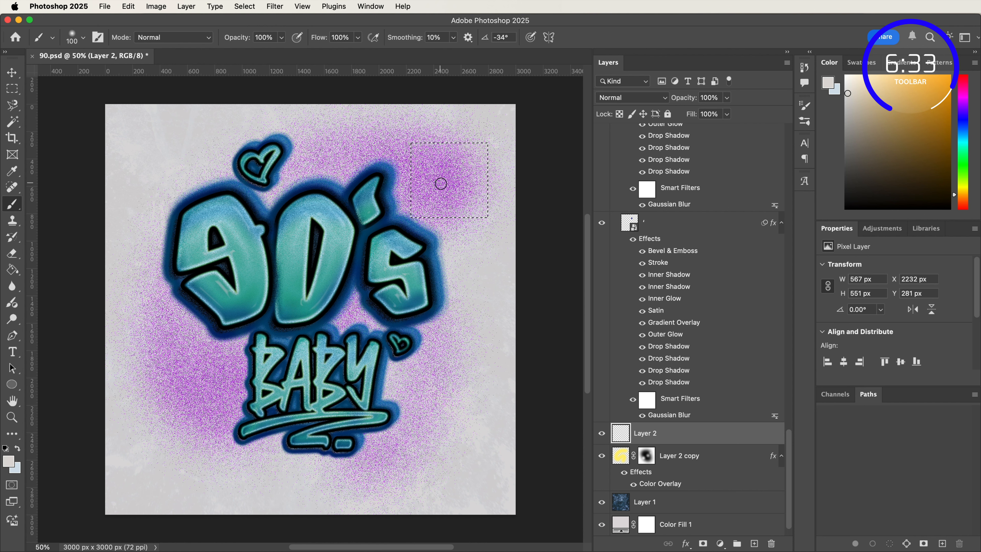
left_click_drag(451, 178, 449, 176)
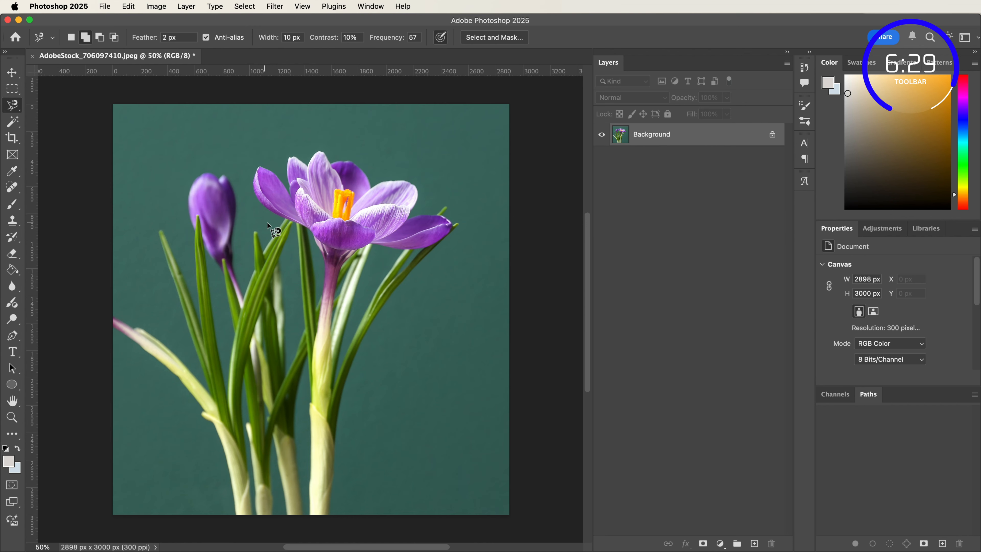
Step: Try to outline the open crocus bloom and its stem with the Magnetic Lasso
left_click(282, 217)
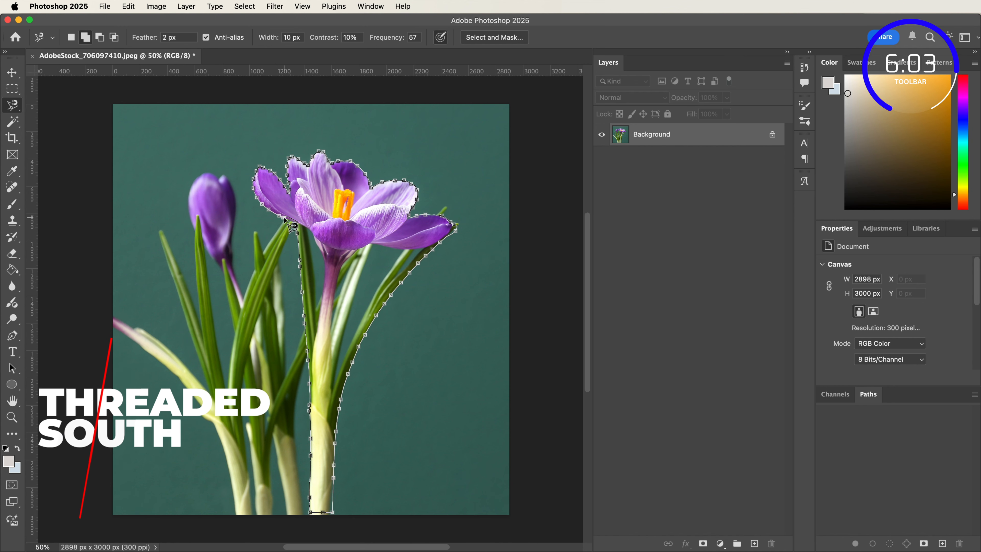
key("Escape")
Step: Select the teal background with the Magic Wand, invert the selection to the flowers, and add a layer mask from it
left_click(12, 122)
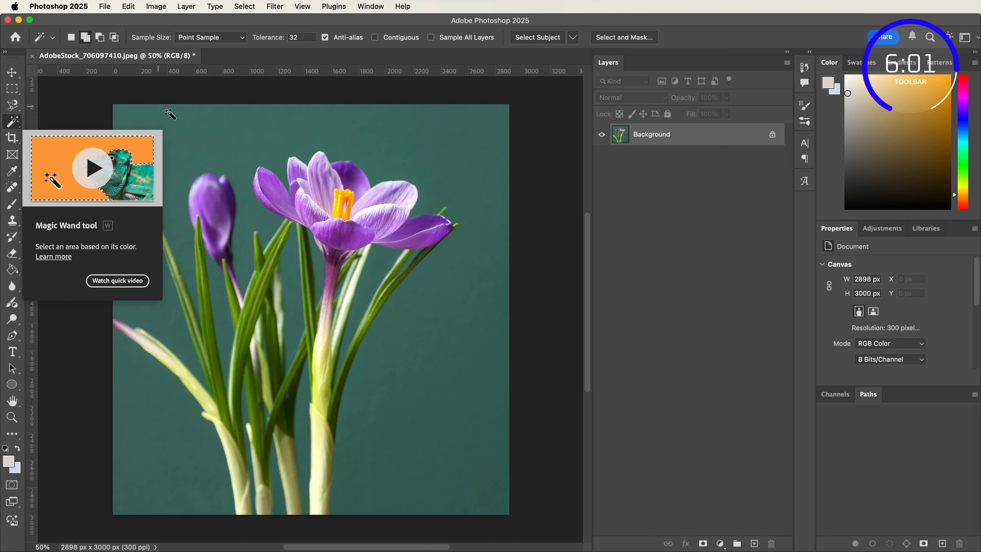
left_click(196, 131)
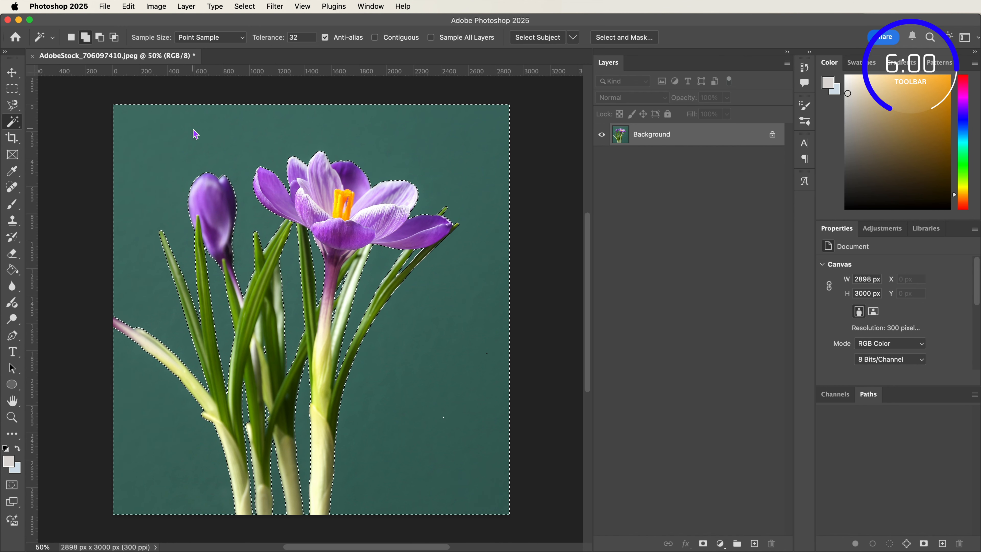
left_click(244, 7)
left_click(248, 48)
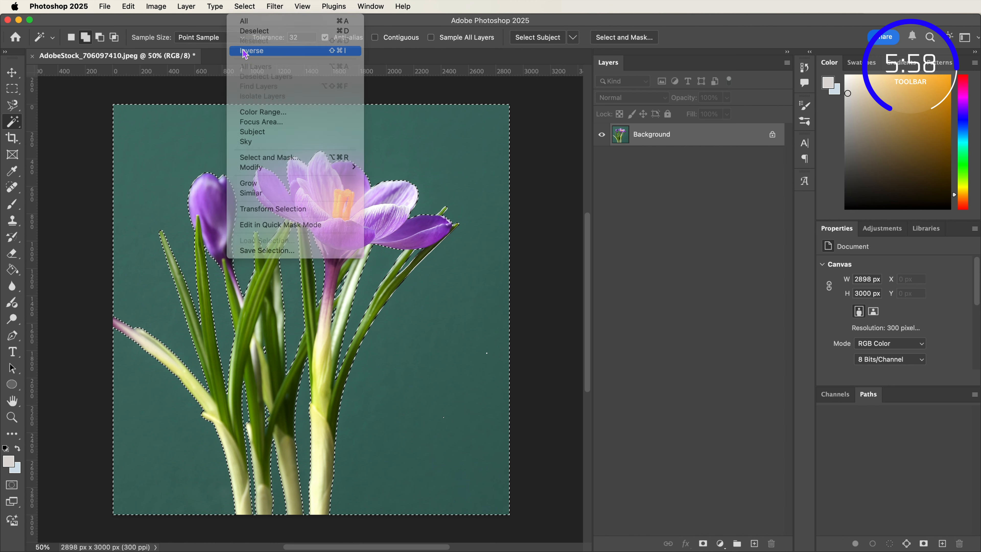
left_click(702, 542)
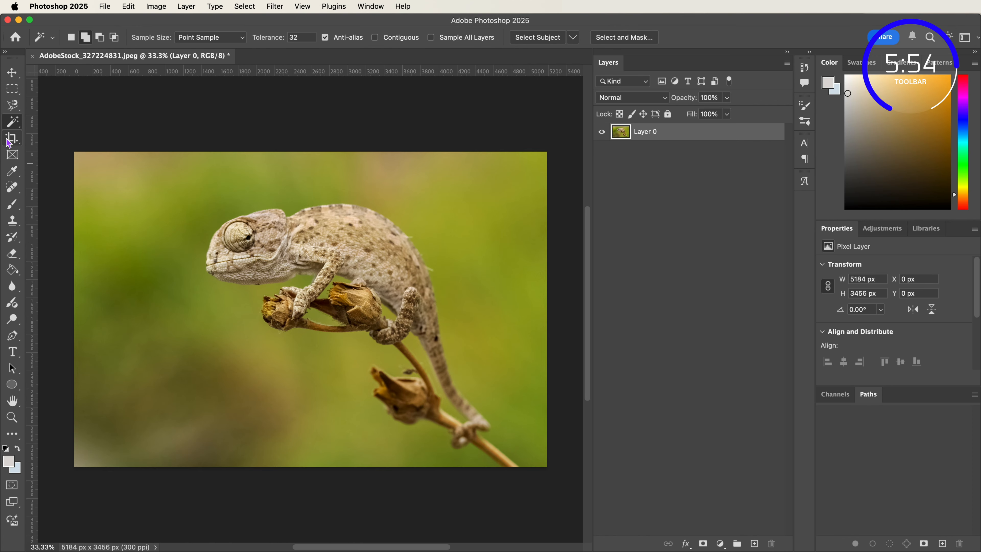
Step: Crop away the left and right edges of the chameleon photo, keeping the full height
left_click(12, 138)
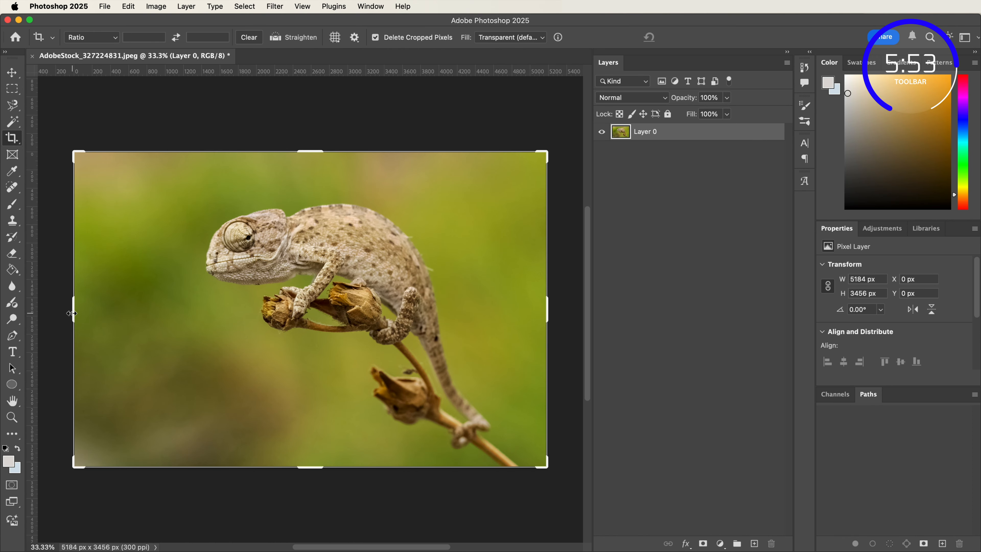
left_click_drag(72, 313, 113, 324)
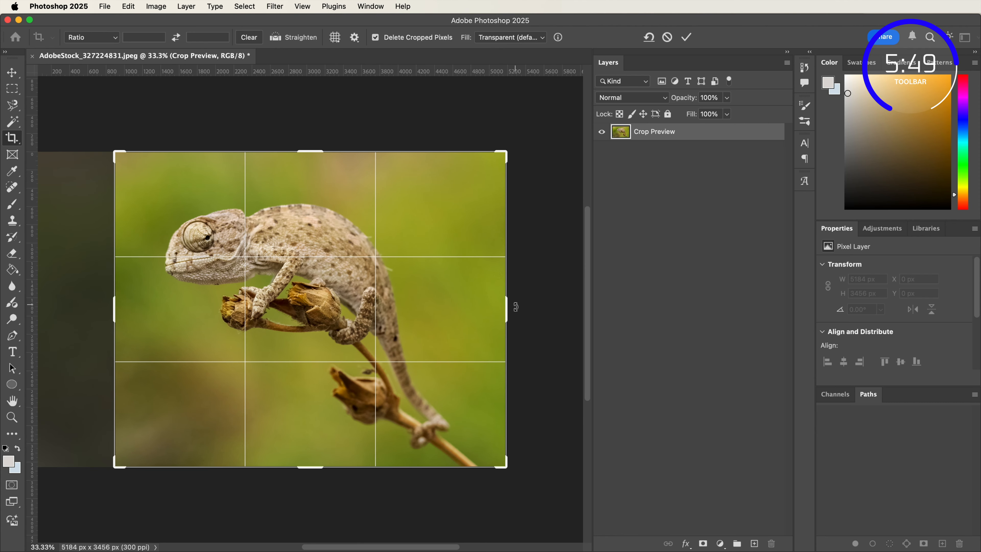
left_click_drag(509, 310, 490, 309)
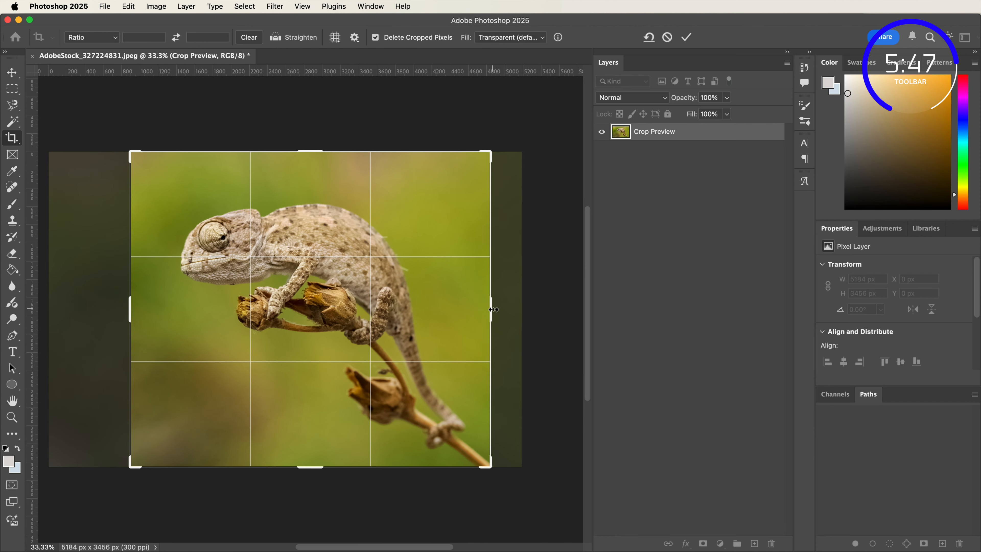
left_click_drag(132, 308, 141, 313)
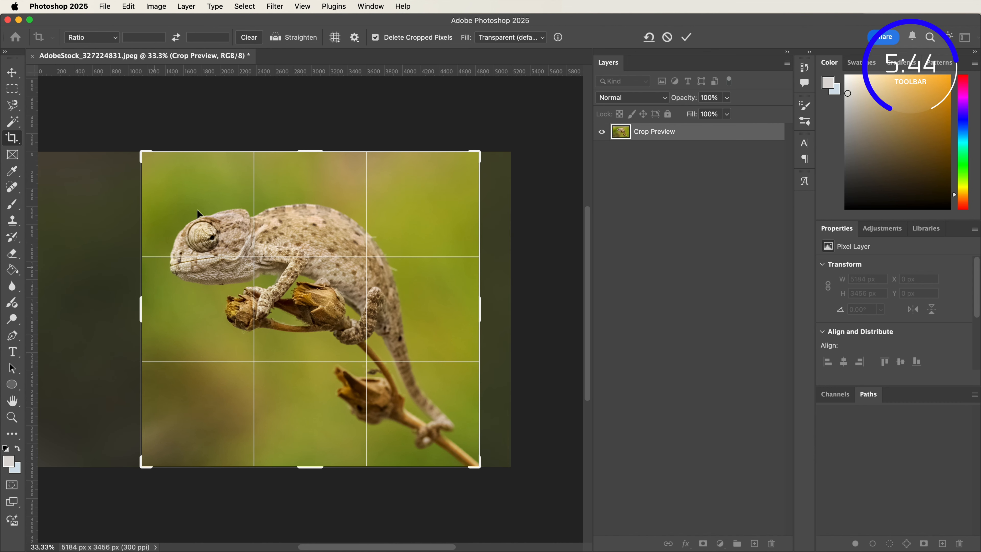
left_click(686, 37)
Step: Draw an elliptical frame over the coffee surface and adjust it to about 1372 × 1363 px
left_click(12, 155)
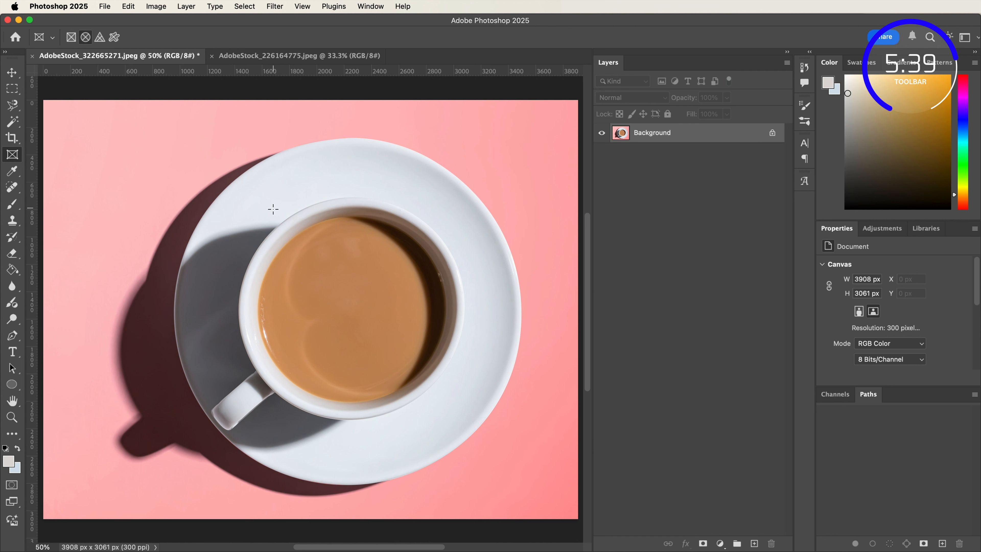
left_click_drag(273, 223, 447, 403)
left_click_drag(274, 225, 257, 215)
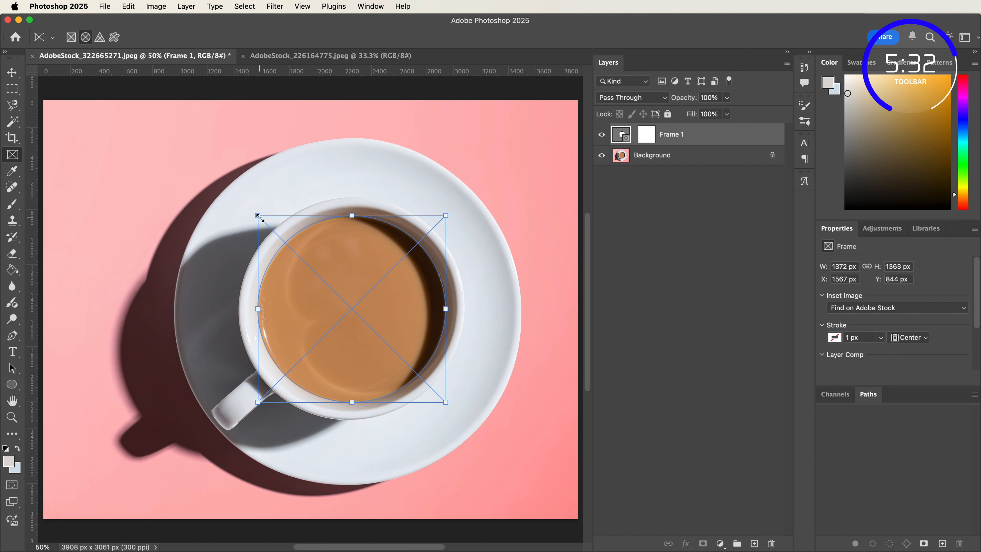
Step: Copy the ocean beach photo into the coffee cup document and place its layer inside the elliptical frame
left_click(274, 56)
key("v")
left_click_drag(292, 308, 320, 276)
left_click_drag(693, 133, 692, 157)
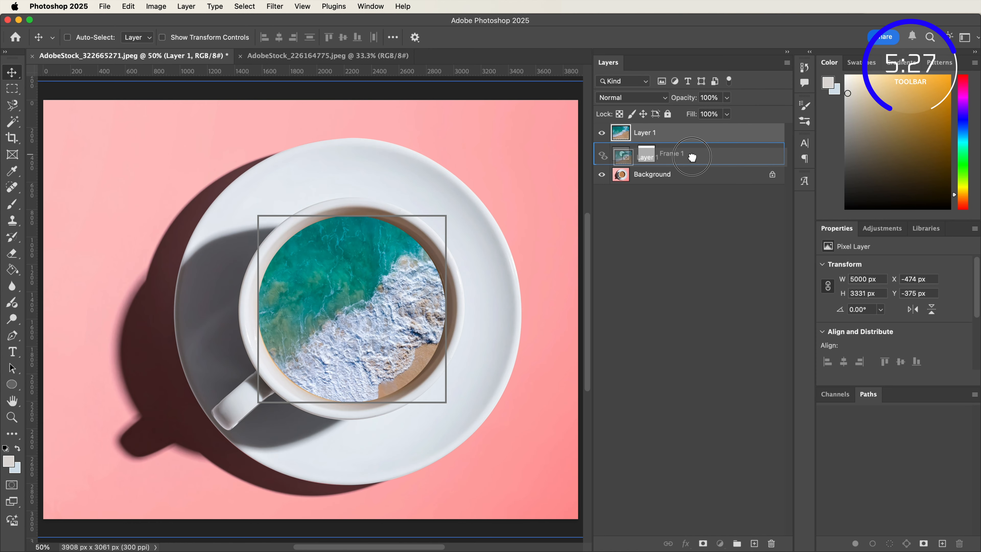
left_click(712, 165)
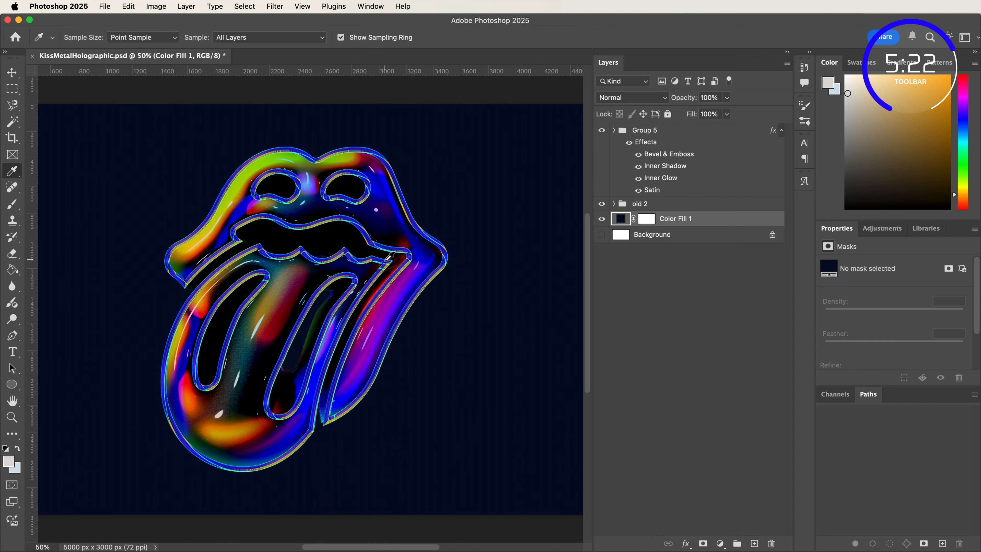
Step: Sample purple from the lip artwork as the foreground color, and recolor Color Fill 1 with colors sampled from the artwork
left_click(427, 255)
left_click_drag(431, 252, 408, 281)
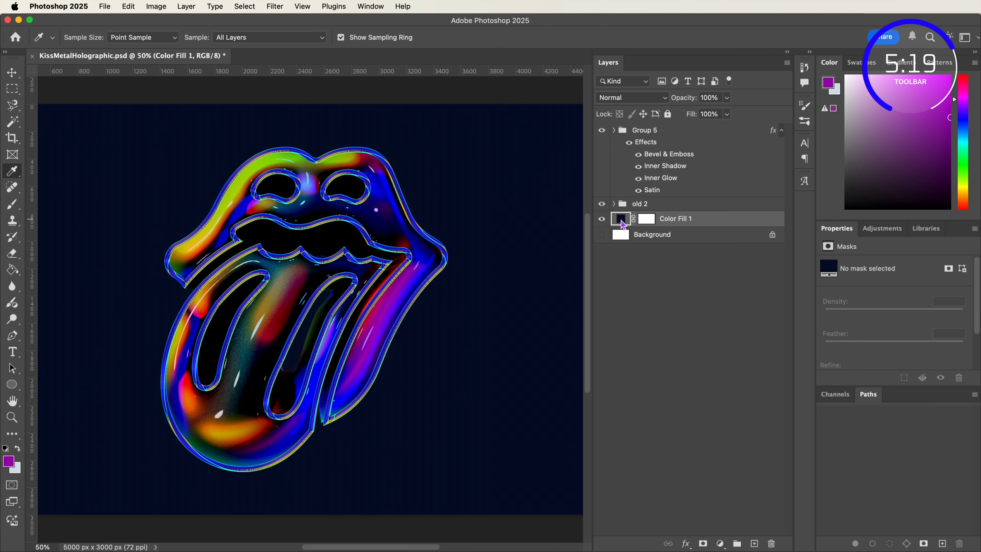
double_click(622, 220)
left_click(390, 301)
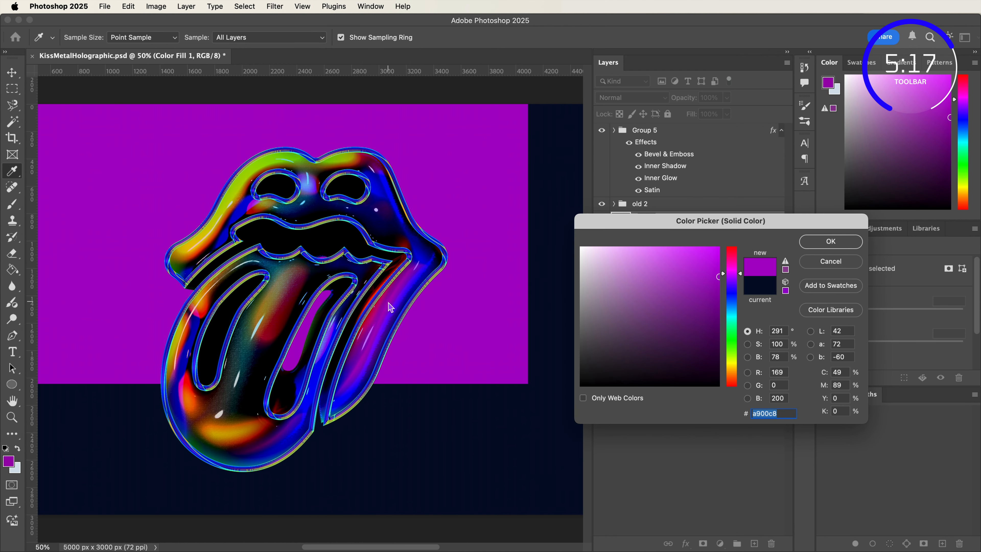
left_click(245, 340)
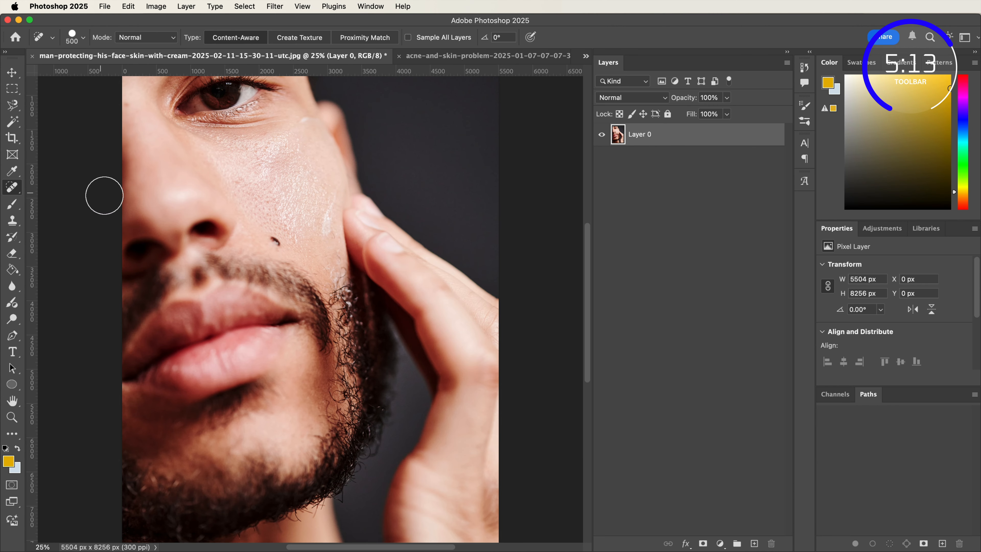
Step: Remove the dark mark on the man's cheek with the Content-Aware Spot Healing Brush at 500 px
left_click(279, 242)
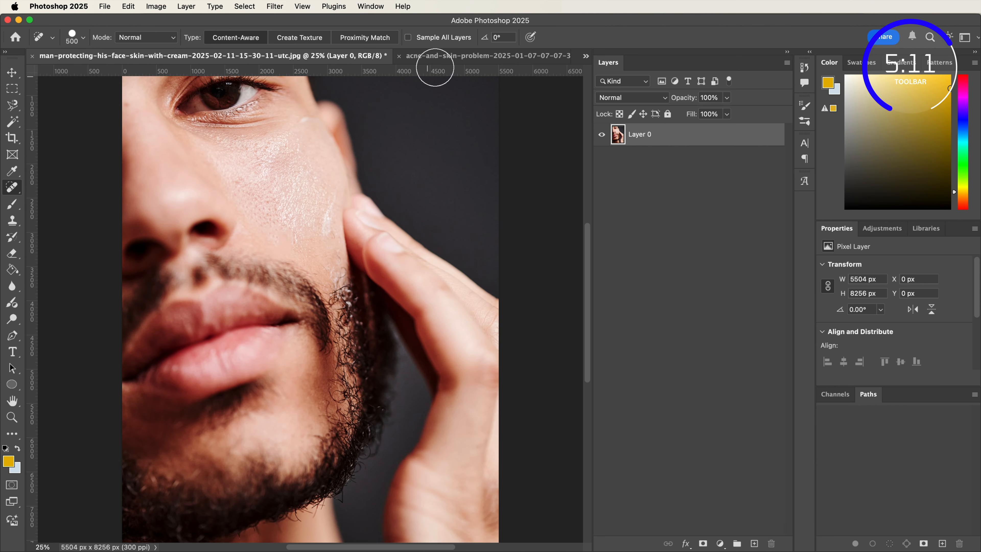
Step: Heal the blemishes on the chin and cheek in the acne photo with the Spot Healing Brush enlarged to 1000 px
left_click(448, 56)
key("bracketright")
key("bracketright")
key("bracketright")
key("bracketright")
key("bracketright")
left_click(329, 335)
left_click(448, 323)
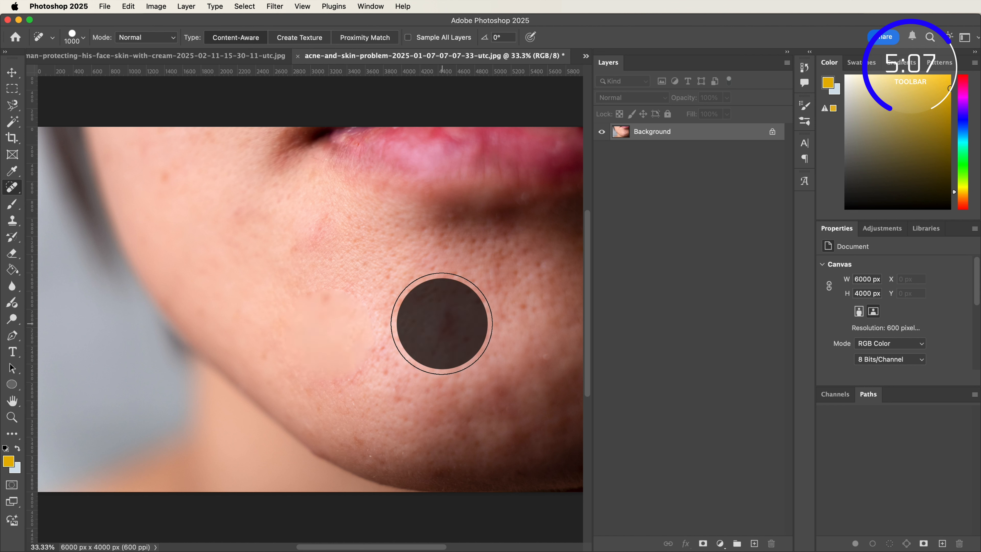
left_click(352, 379)
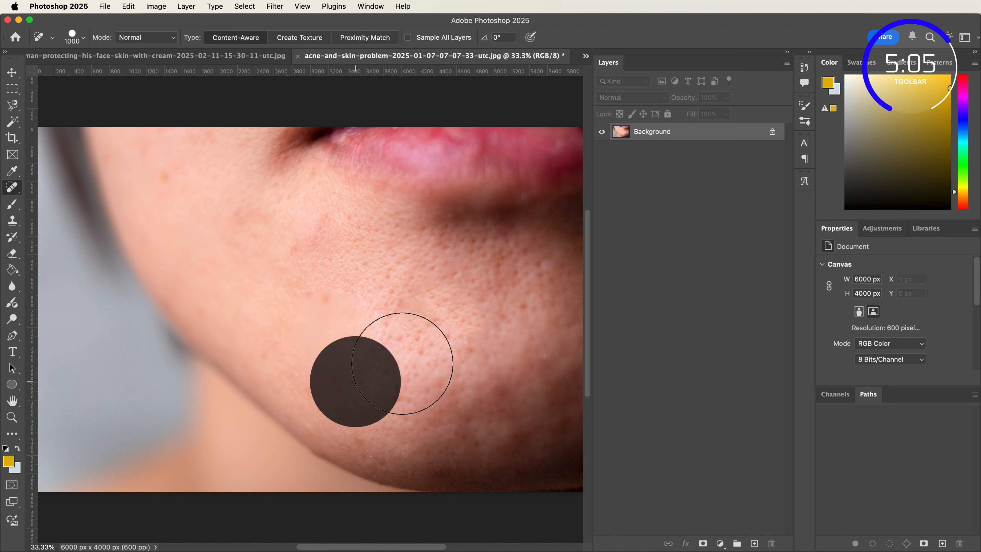
left_click(395, 334)
left_click(388, 392)
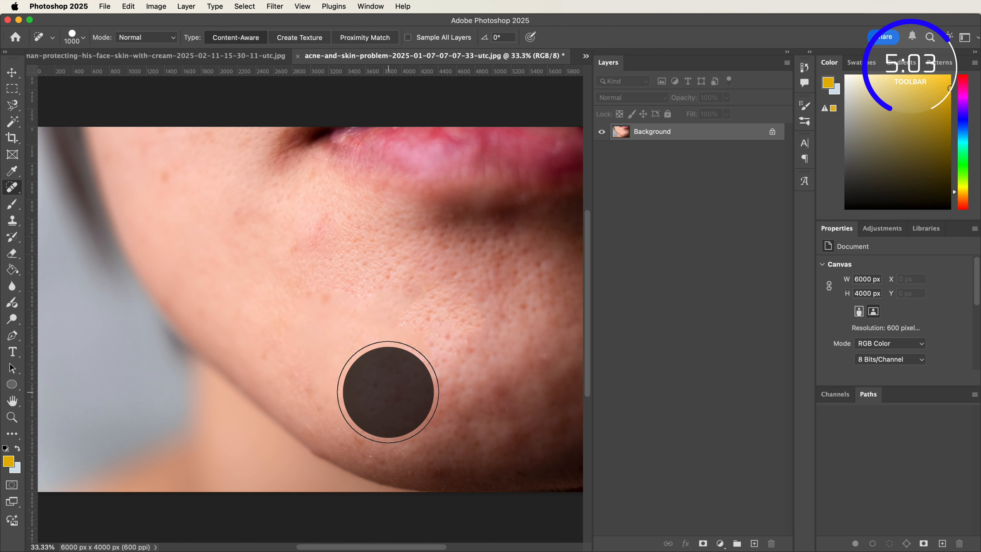
left_click(322, 270)
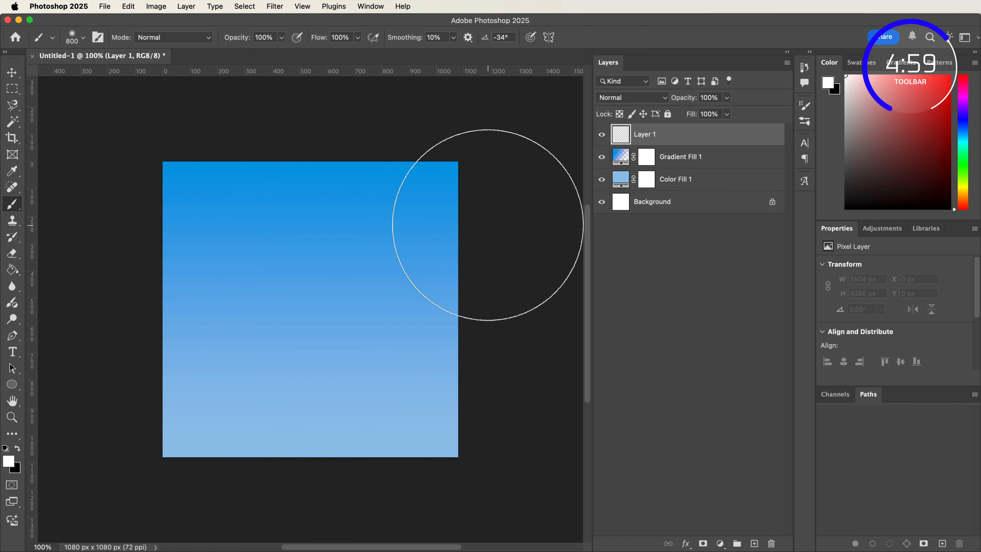
Step: Bring up the brush tip settings and stamp white clouds on the blue gradient with the 1614 px cloud tip
left_click(372, 6)
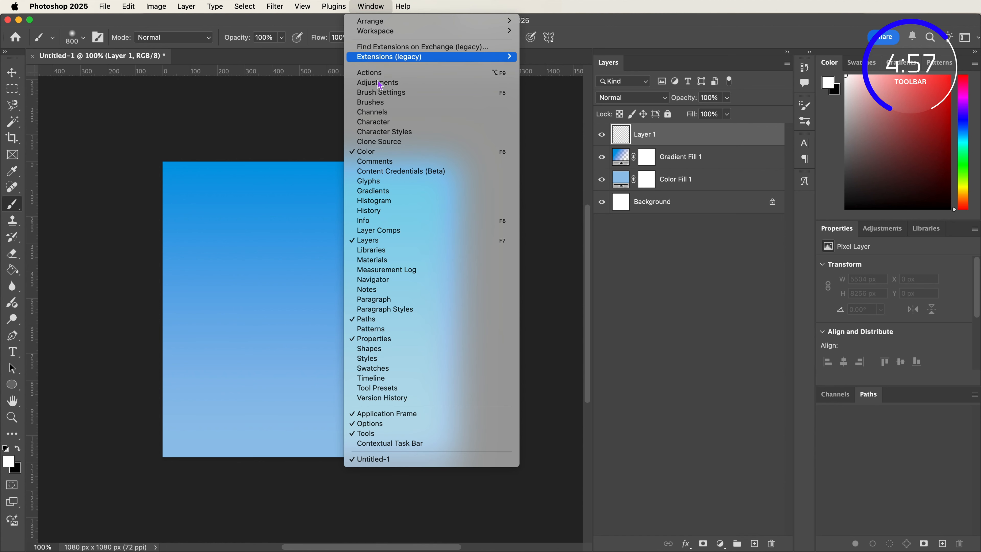
left_click(387, 102)
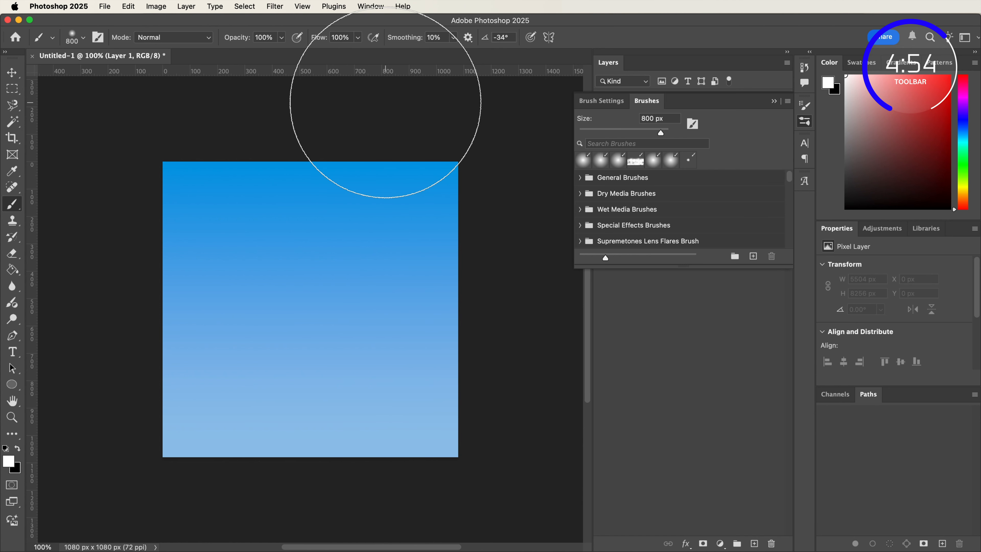
left_click(602, 101)
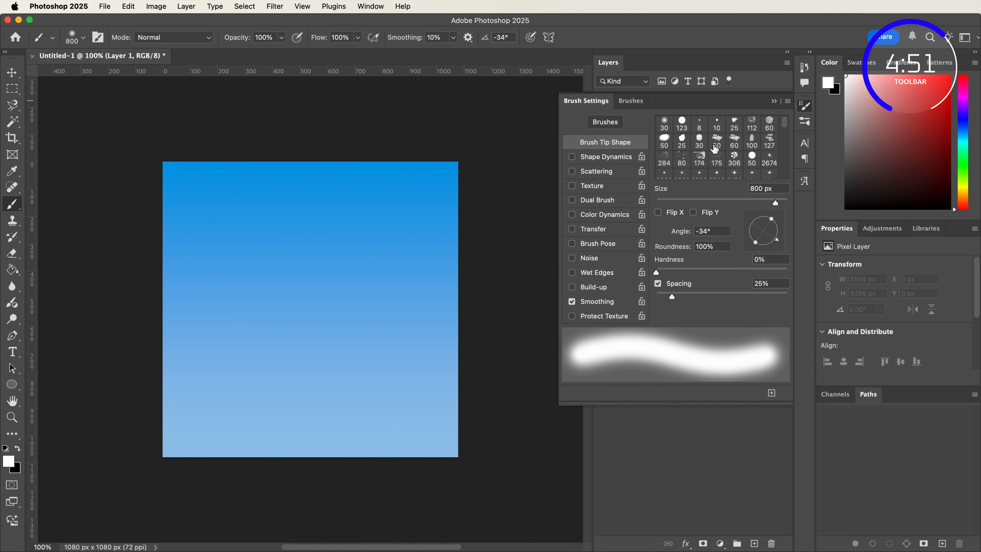
scroll(715, 149, "down", 10)
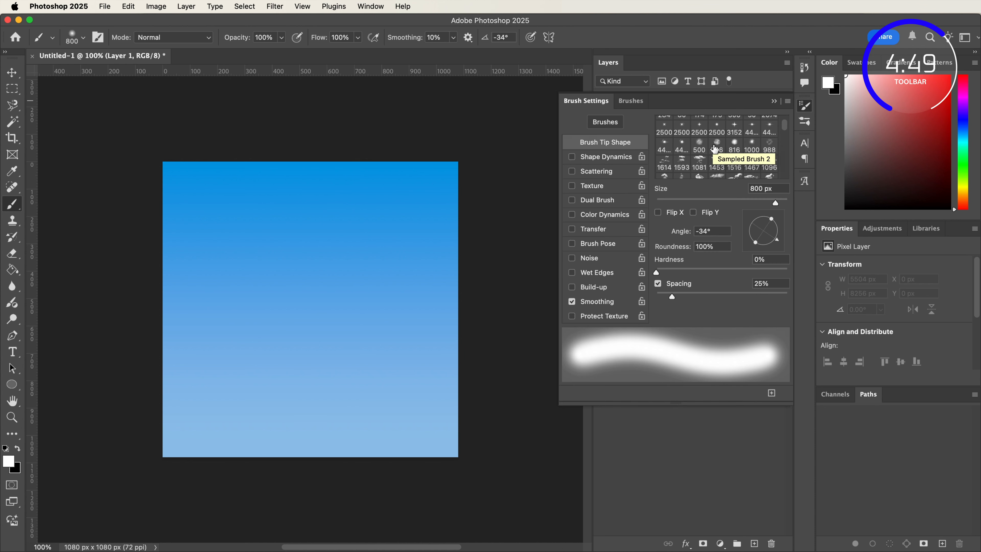
left_click(682, 158)
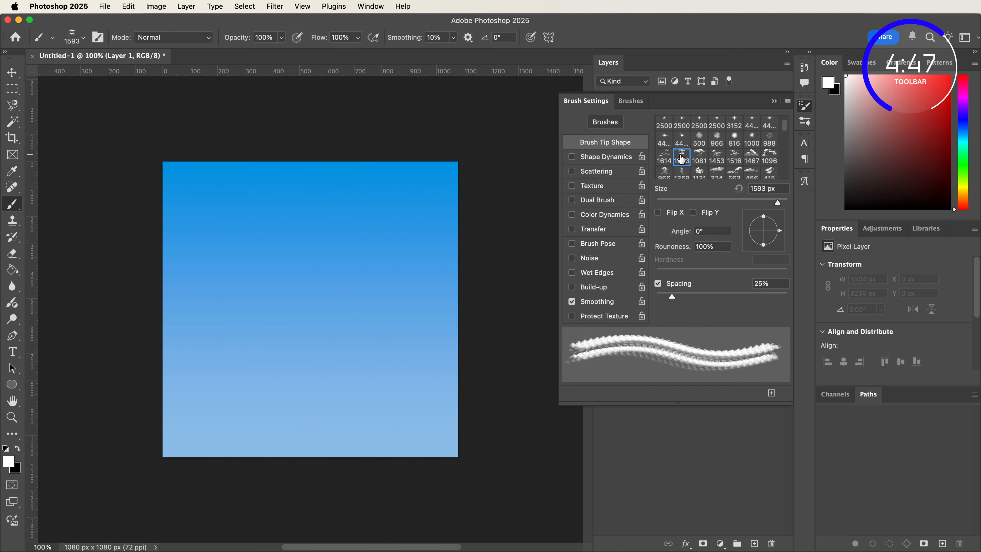
left_click(664, 158)
left_click(295, 275)
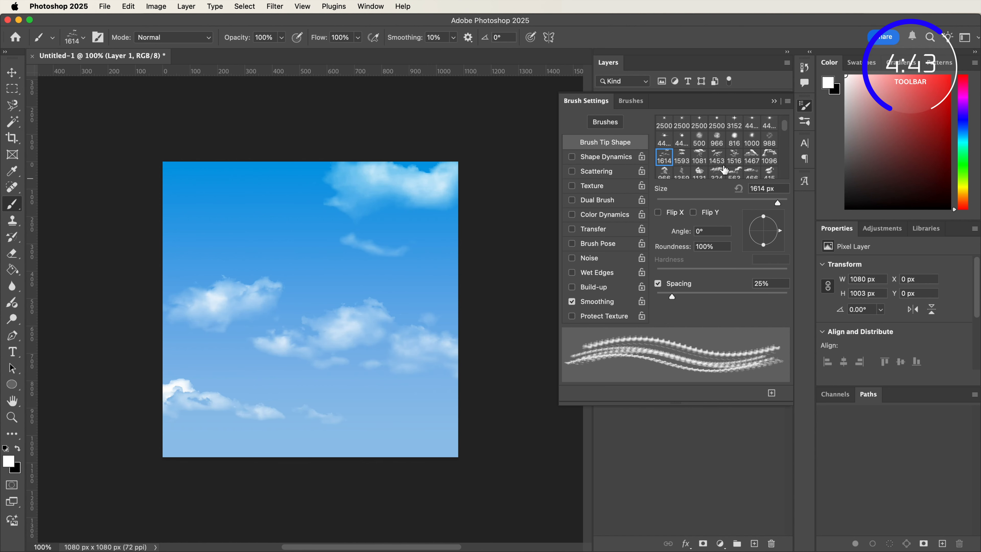
Step: Stamp more clouds across the upper sky with the 1453 px cloud tip, and select the 3152 px tip at a smaller size
left_click(718, 158)
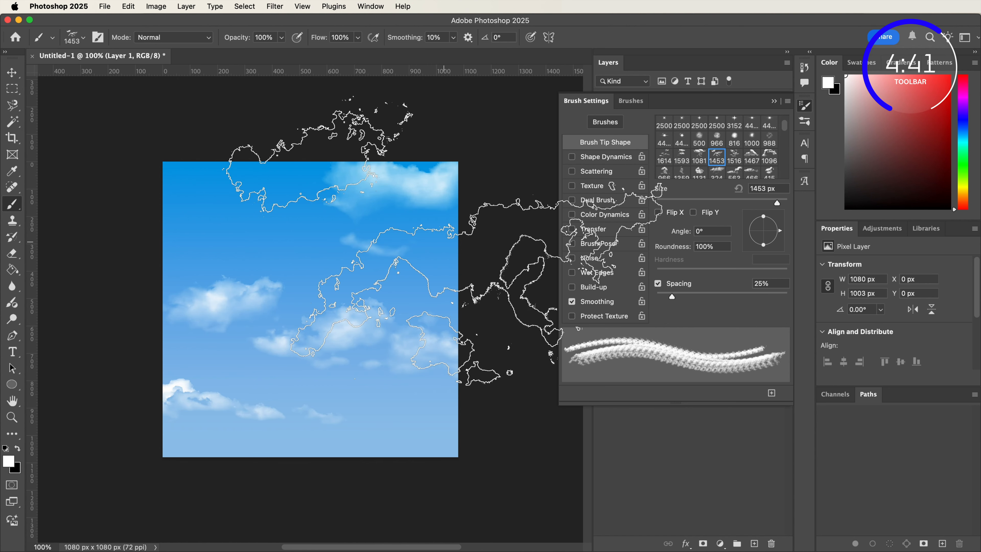
left_click(232, 174)
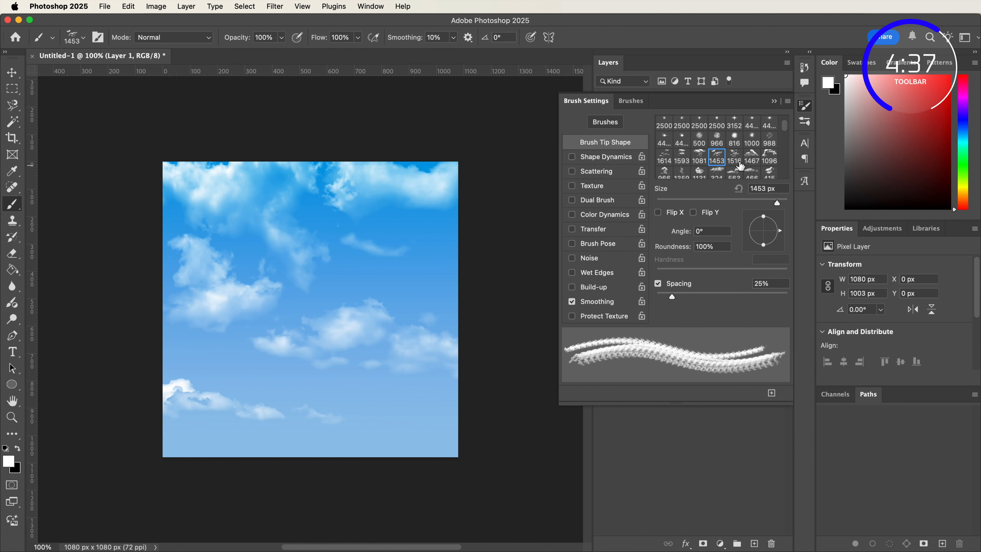
left_click(737, 124)
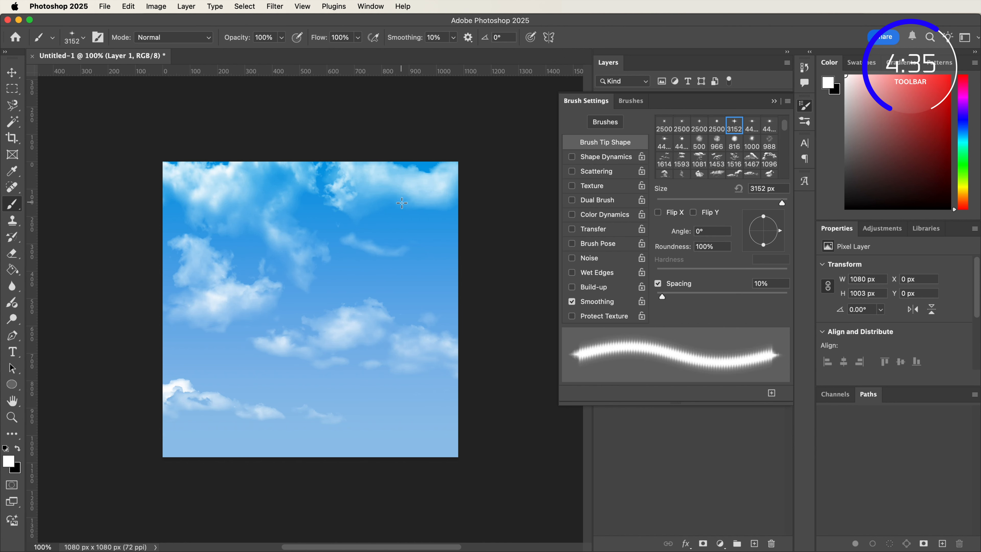
left_click(721, 200)
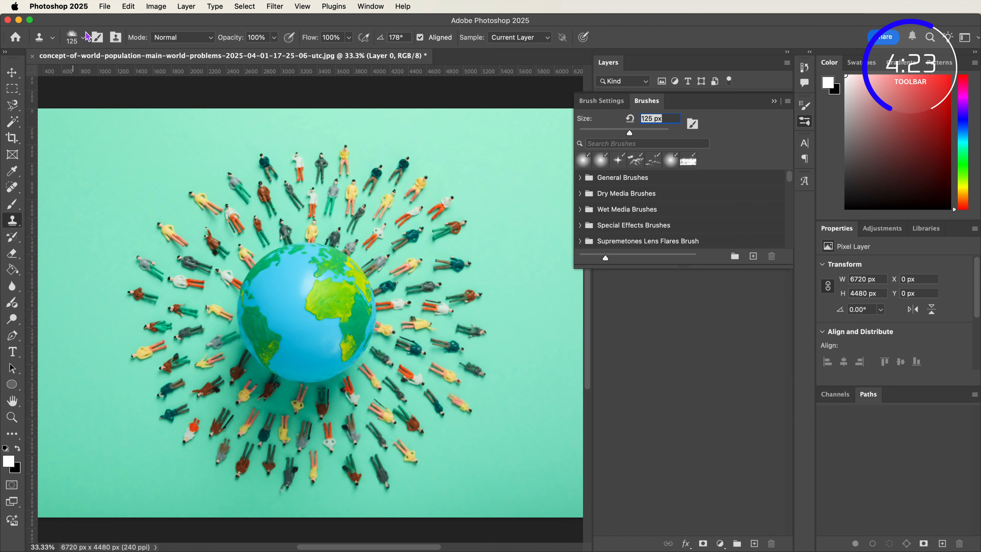
Step: Set the Clone Stamp to the 125 px Soft Round brush and clone background over the outermost miniature figure right of the globe
left_click(84, 38)
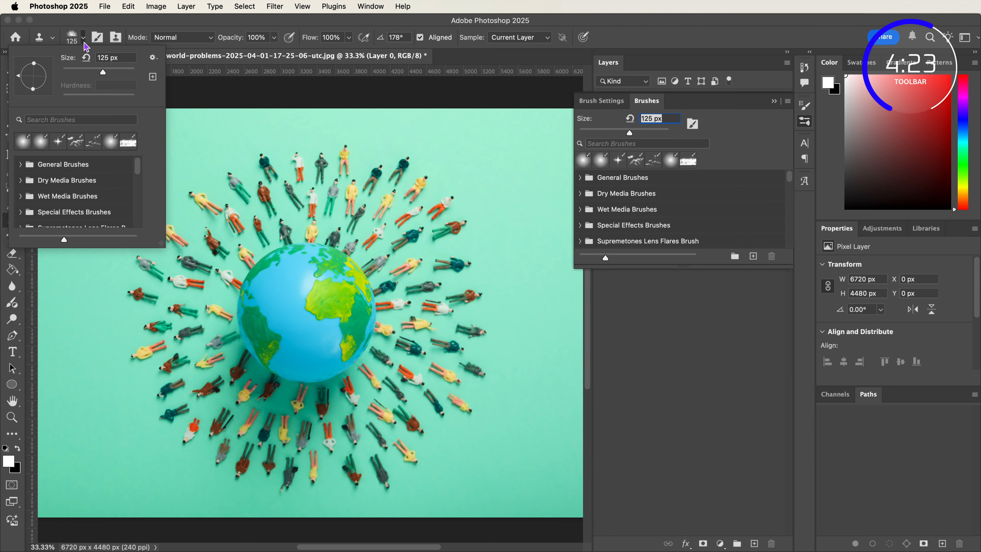
left_click(21, 165)
left_click(37, 180)
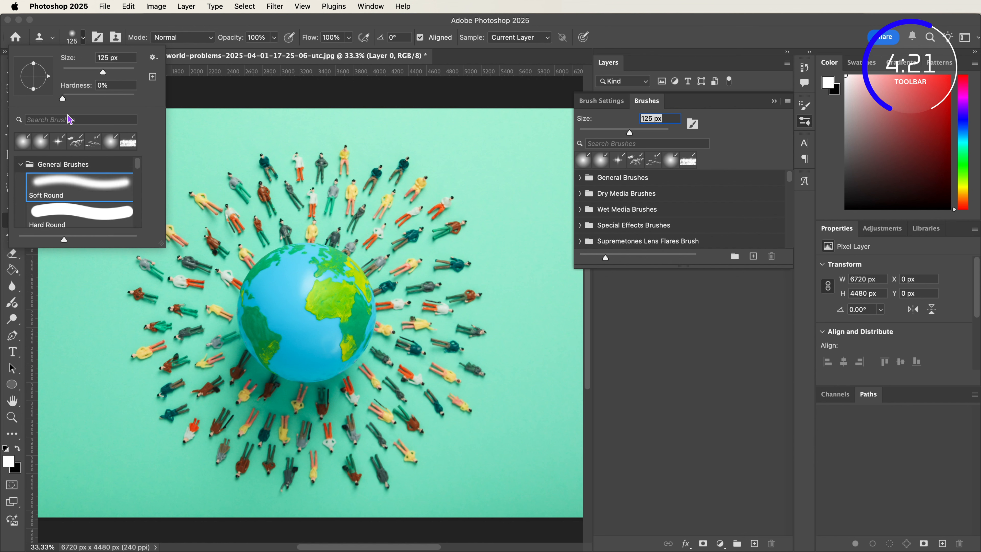
left_click(116, 25)
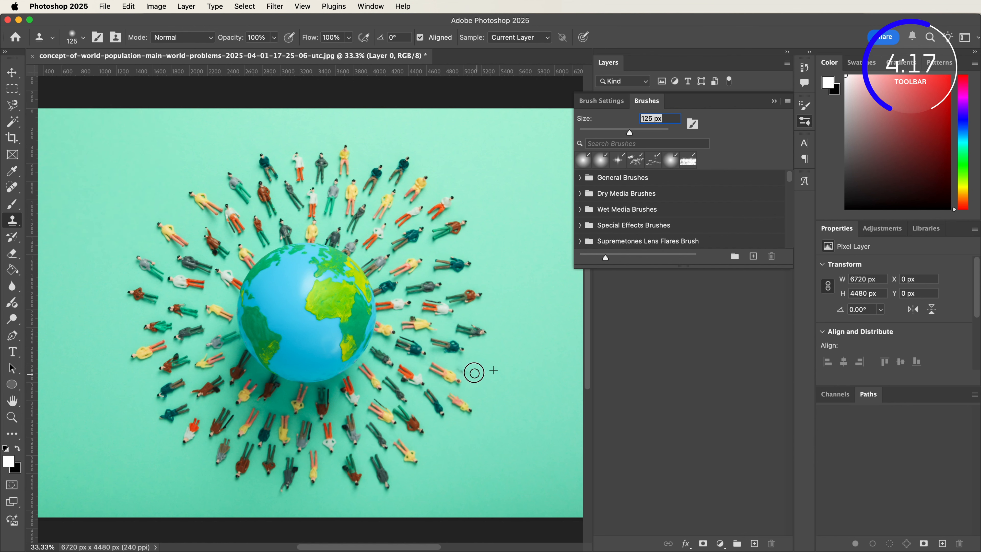
left_click_drag(479, 376, 471, 372)
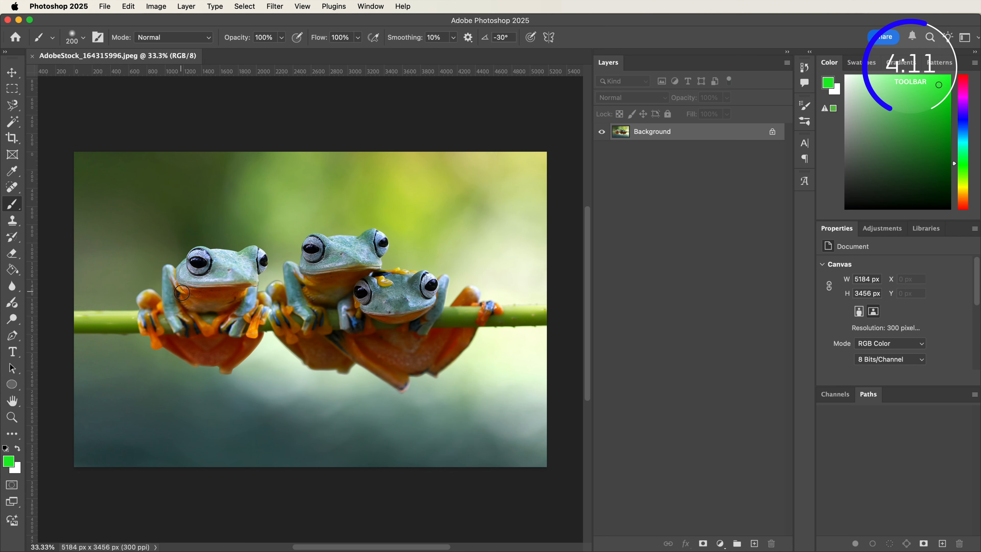
Step: Paint a green dab over the leftmost frog's eye and restore the eye with the History Brush at 700 px
key("super+plus")
mouse_move(139, 244)
left_mouse_down()
mouse_move(142, 226)
mouse_move(133, 243)
left_mouse_up()
left_click(13, 236)
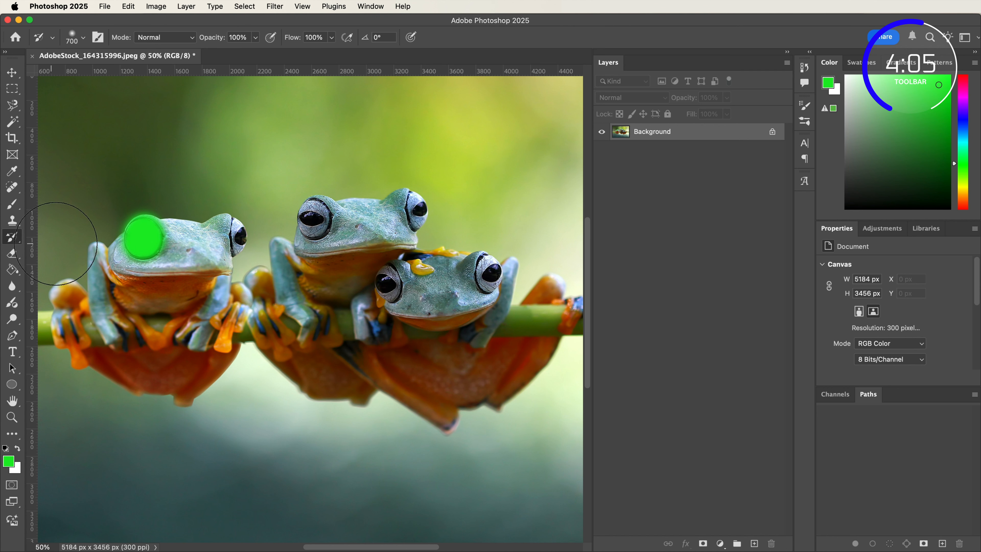
mouse_move(138, 231)
left_mouse_down()
mouse_move(144, 252)
mouse_move(161, 241)
left_mouse_up()
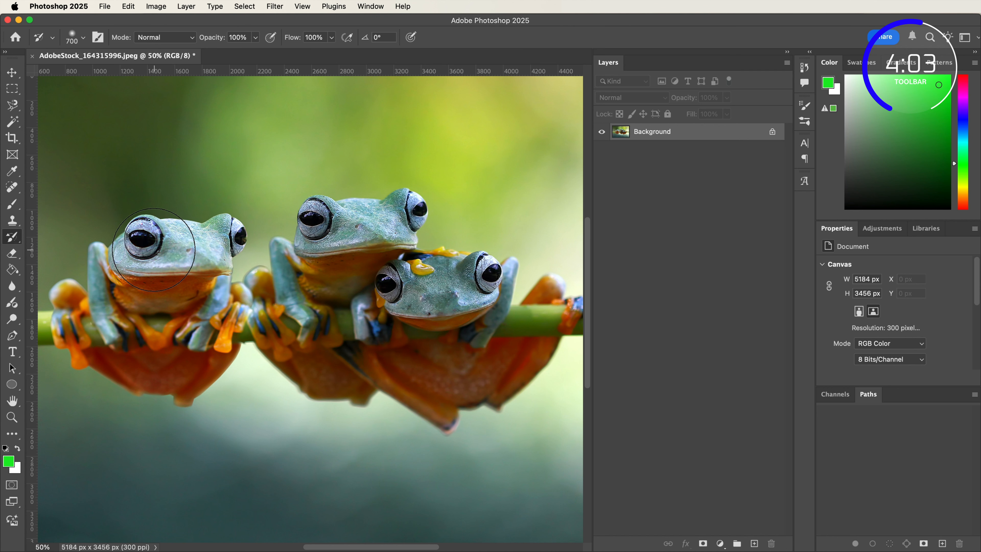
Step: Show the document history and step through its Open, Brush Tool and History Brush states
left_click(372, 6)
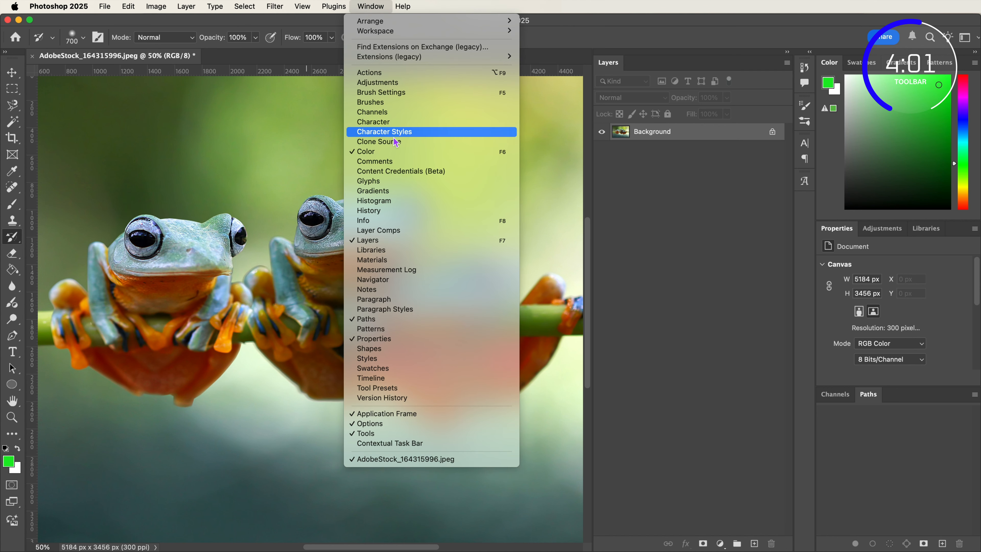
left_click(369, 210)
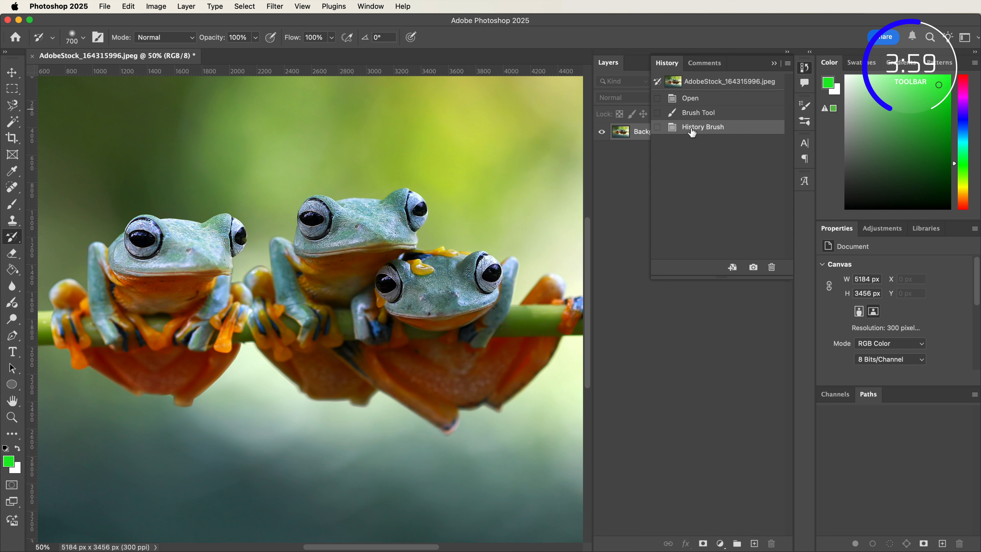
left_click(689, 101)
left_click(689, 115)
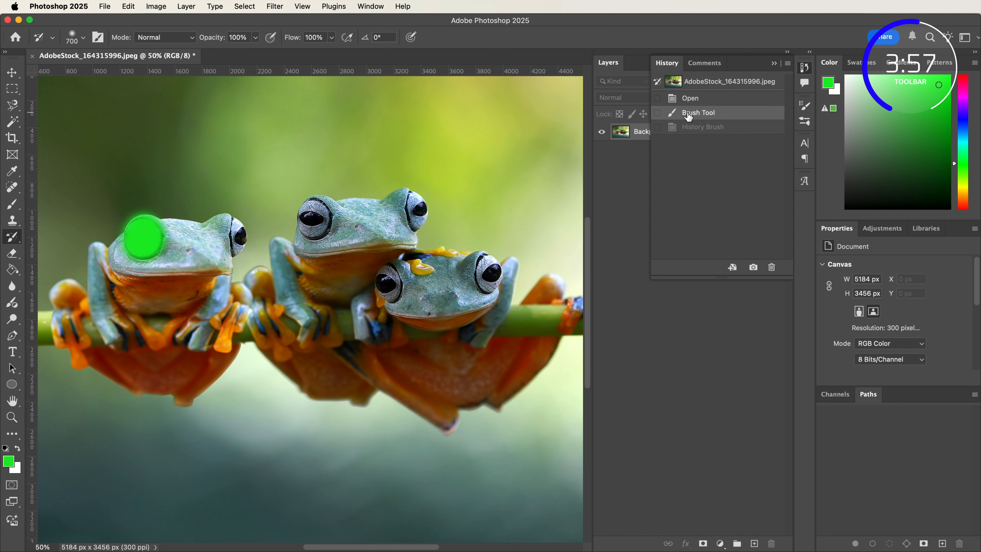
left_click(691, 129)
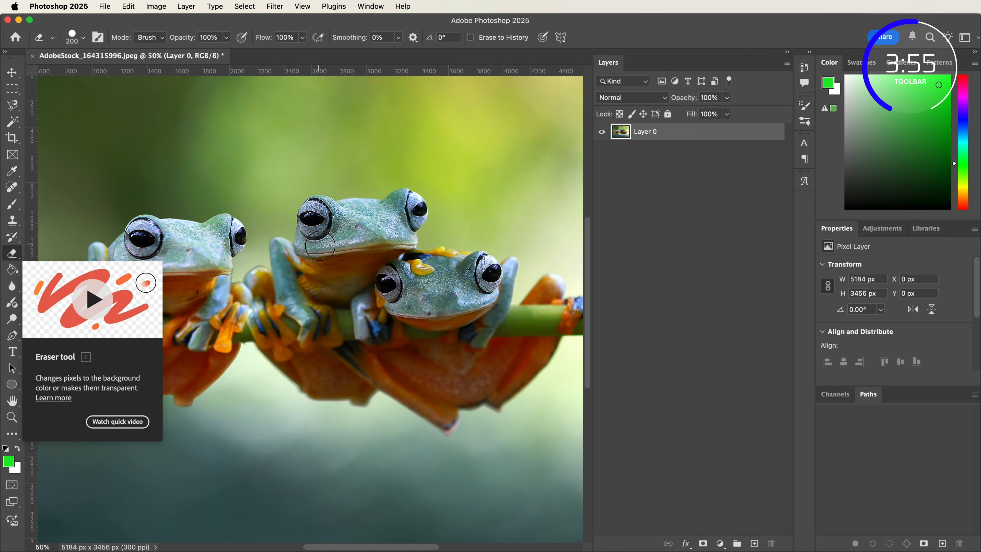
Step: Erase one eye of the middle frog and both eyes of the right frog with the Eraser at 200 px
left_click_drag(314, 218, 308, 206)
left_click_drag(480, 268, 483, 289)
mouse_move(382, 285)
left_mouse_down()
mouse_move(380, 272)
mouse_move(402, 294)
left_mouse_up()
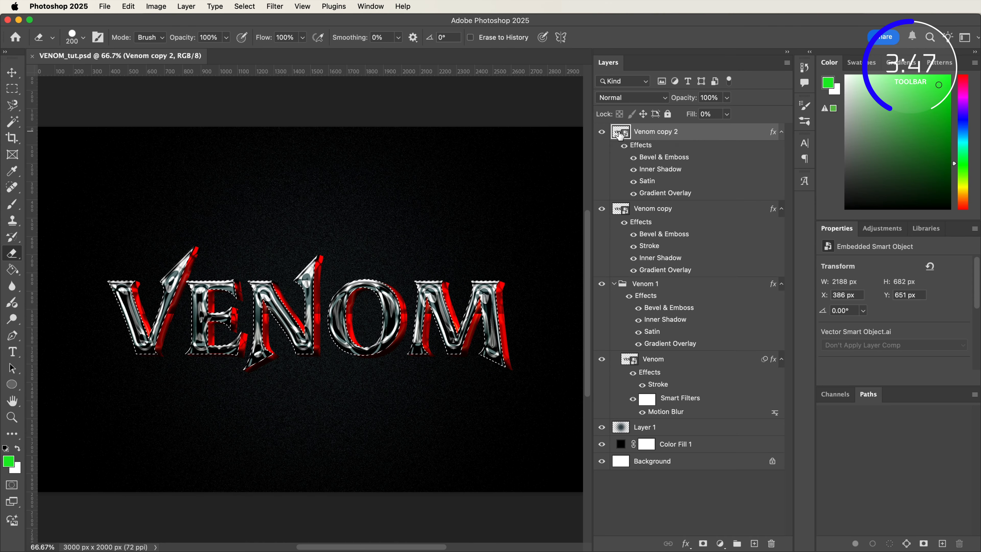
Step: Add a new layer and fill the VENOM lettering selection with foreground color d10745 using the Paint Bucket
left_click(754, 544)
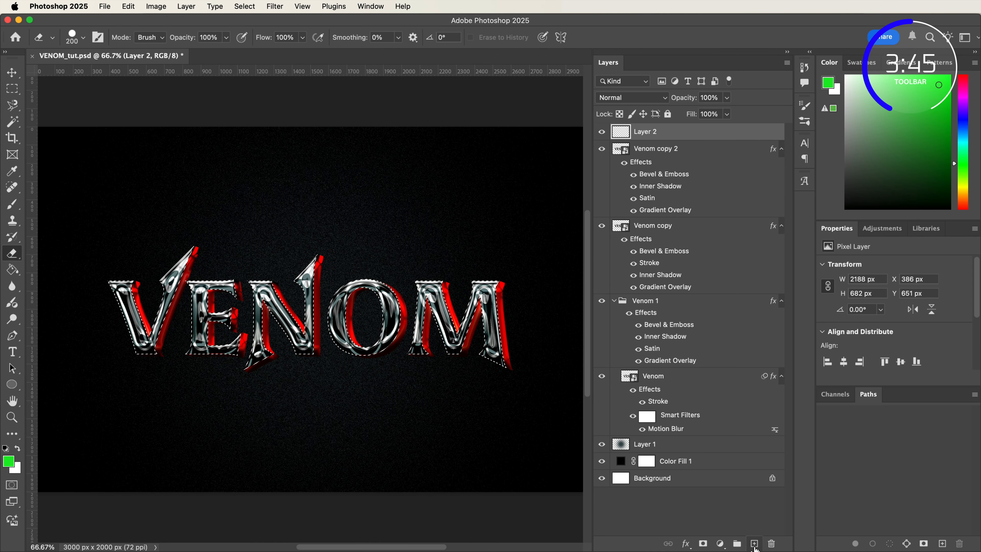
left_click(12, 269)
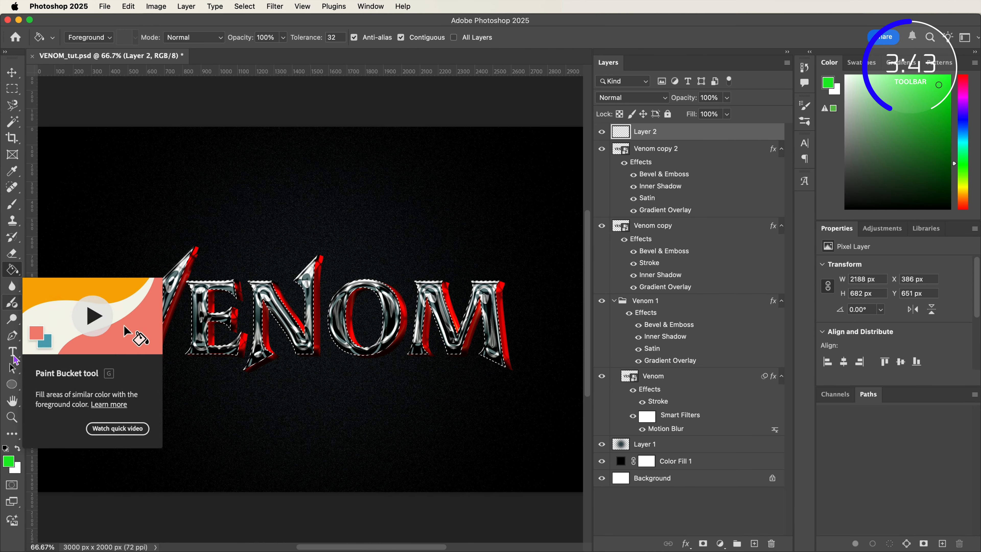
left_click(8, 461)
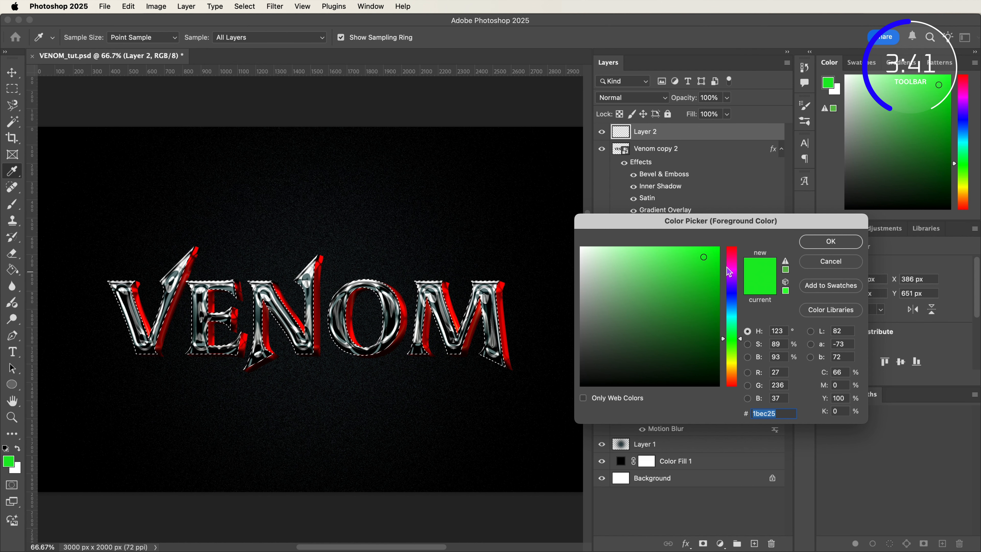
left_click(732, 254)
left_click(716, 271)
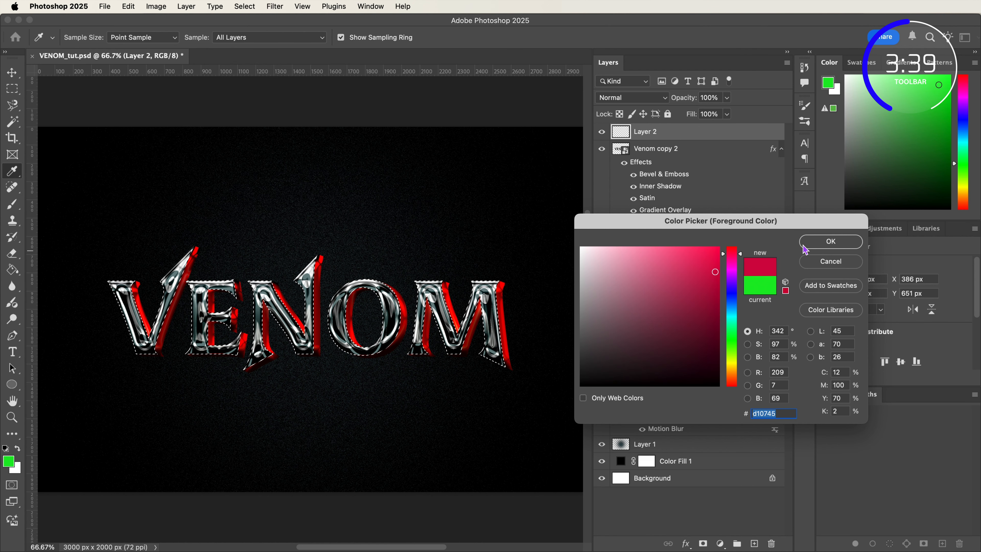
left_click(803, 242)
left_click(486, 293)
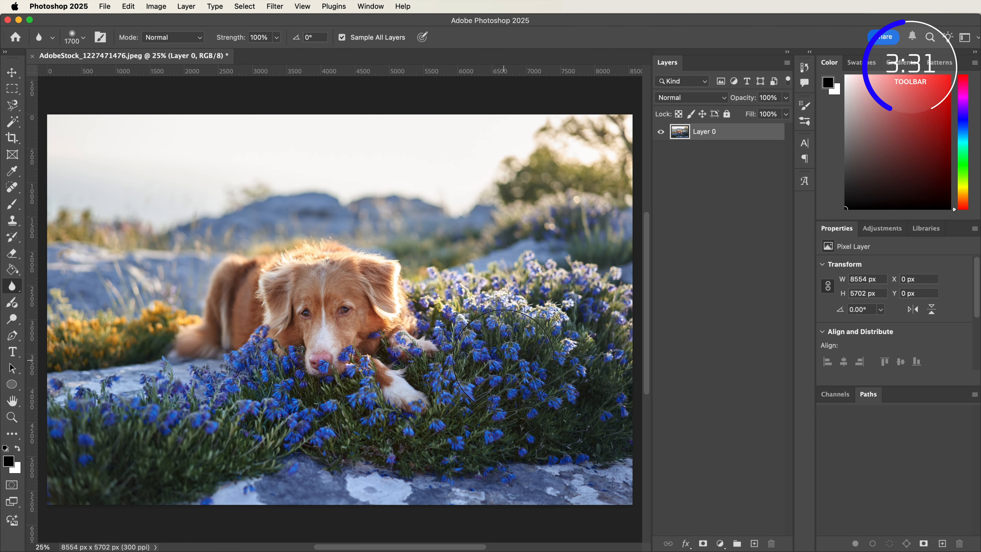
Step: Reduce the Blur tool brush to 1100 px for the blue flowers beside the dog
key("super+plus")
key("super+plus")
key("super+plus")
scroll(504, 360, "right", 9)
key("bracketleft")
key("bracketleft")
key("bracketleft")
key("bracketleft")
key("bracketleft")
key("bracketleft")
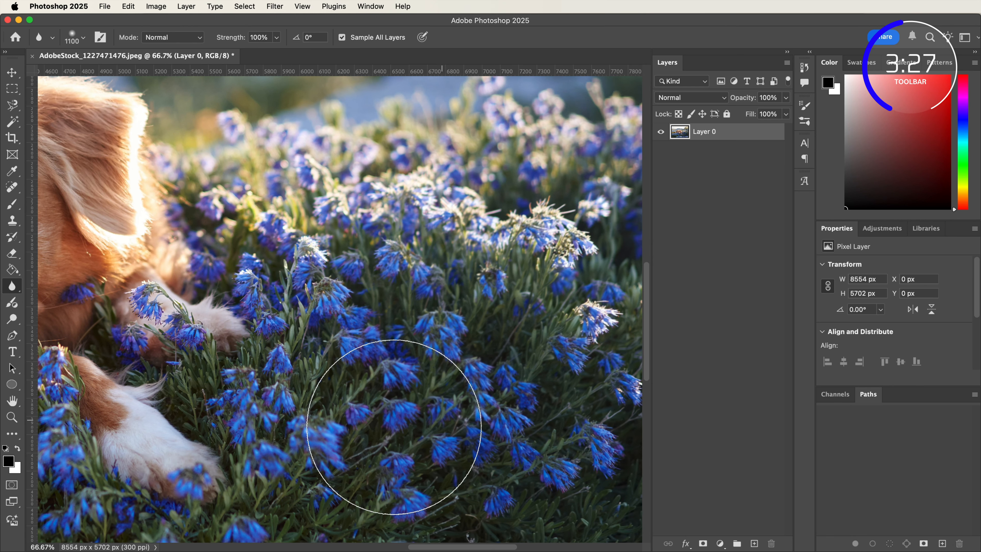
scroll(554, 370, "left", 5)
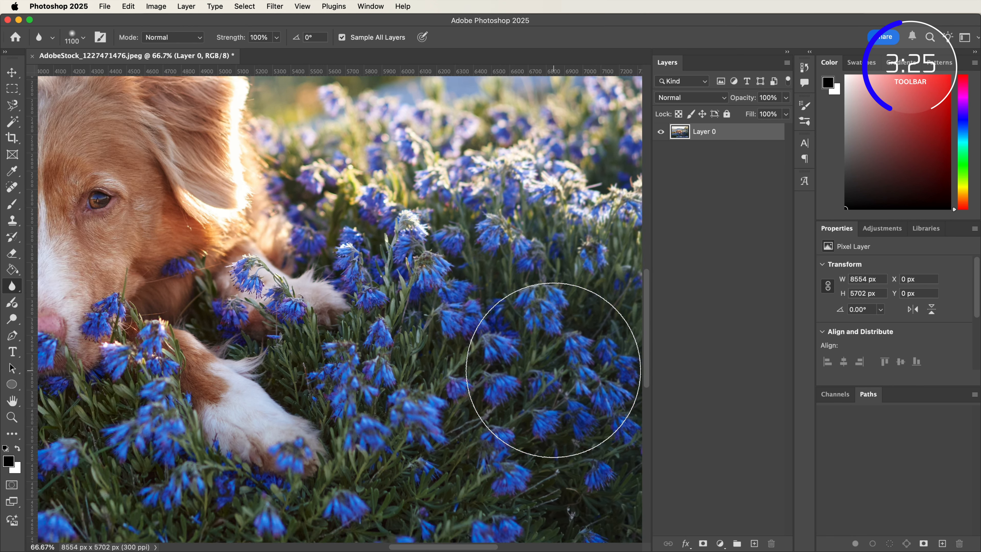
Step: Choose the Adjustment Brush with the Black & White adjustment and enlarge its brush to 1000 px
left_click(12, 302)
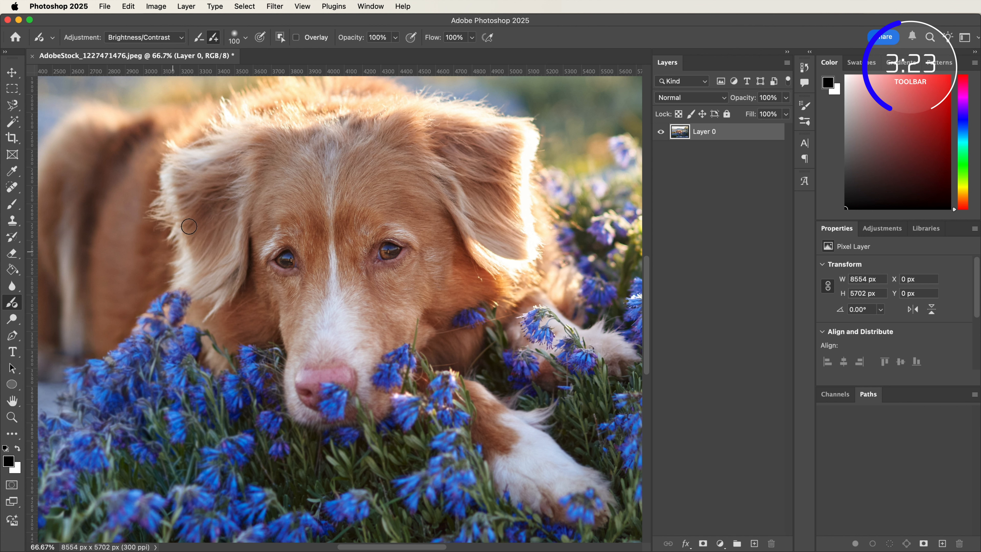
left_click(138, 41)
left_click(135, 127)
key("bracketright")
key("bracketright")
key("bracketright")
key("bracketright")
key("bracketright")
key("bracketright")
key("bracketright")
key("bracketright")
key("bracketright")
key("bracketright")
key("bracketright")
key("bracketright")
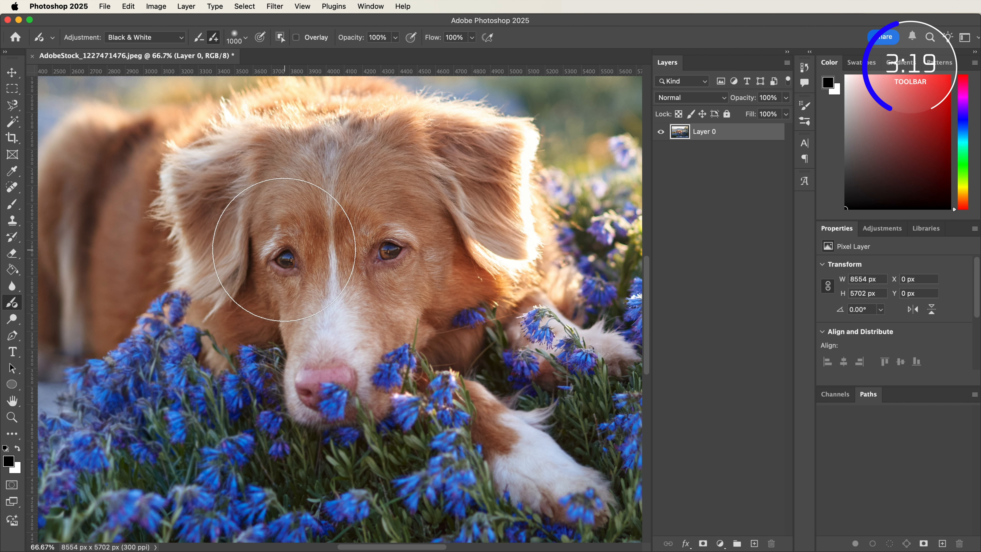
Step: Paint the Black & White adjustment over the dog's head, reducing the brush to 400 px for the muzzle
left_click(267, 216)
mouse_move(267, 215)
left_mouse_down()
mouse_move(457, 210)
mouse_move(304, 189)
left_mouse_up()
scroll(305, 190, "left", 3)
scroll(304, 189, "up", 2)
left_click_drag(304, 238, 324, 247)
key("bracketleft")
key("bracketleft")
key("bracketleft")
key("bracketleft")
key("bracketleft")
key("bracketleft")
key("bracketleft")
mouse_move(377, 357)
left_mouse_down()
mouse_move(388, 388)
mouse_move(463, 358)
mouse_move(429, 345)
mouse_move(296, 364)
mouse_move(384, 395)
left_mouse_up()
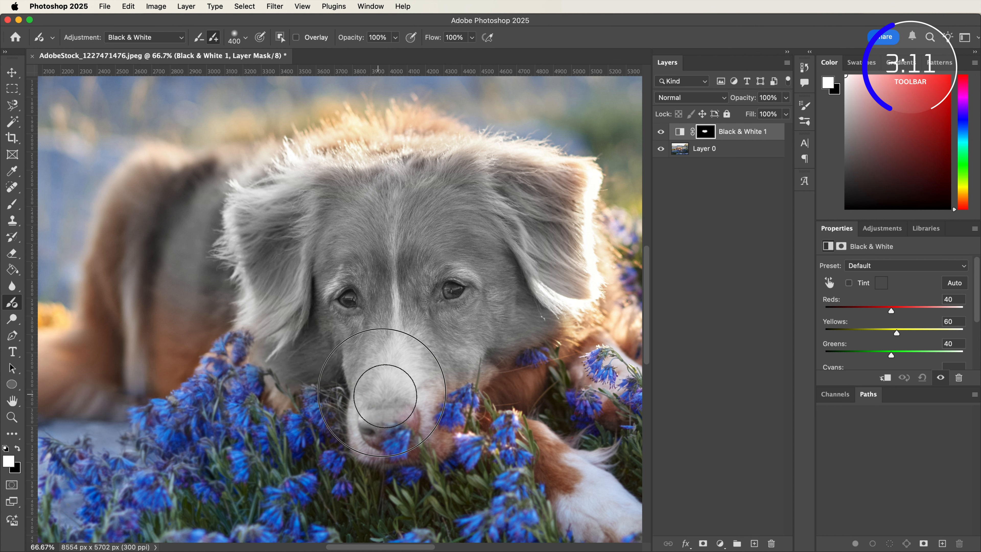
Step: Switch the Adjustment Brush to subtract mode and reduce its brush size
left_click(199, 37)
key("bracketleft")
key("bracketleft")
key("bracketleft")
key("bracketleft")
key("bracketleft")
key("bracketleft")
key("bracketleft")
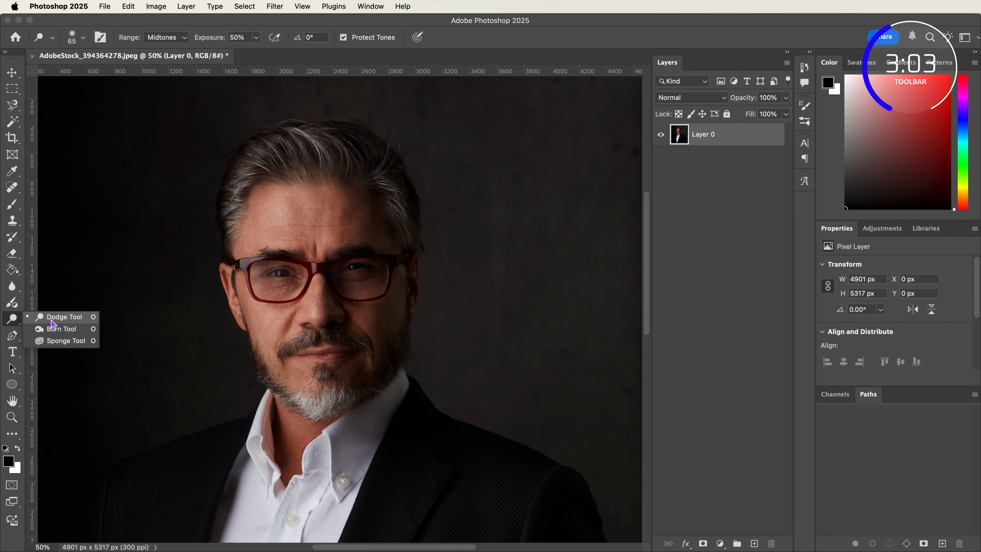
Step: Brighten the shaded side of the man's forehead with the Dodge Tool at 300 px in the Midtones range
left_click(62, 318)
key("bracketright")
key("bracketright")
mouse_move(348, 211)
left_mouse_down()
mouse_move(362, 193)
mouse_move(357, 226)
left_mouse_up()
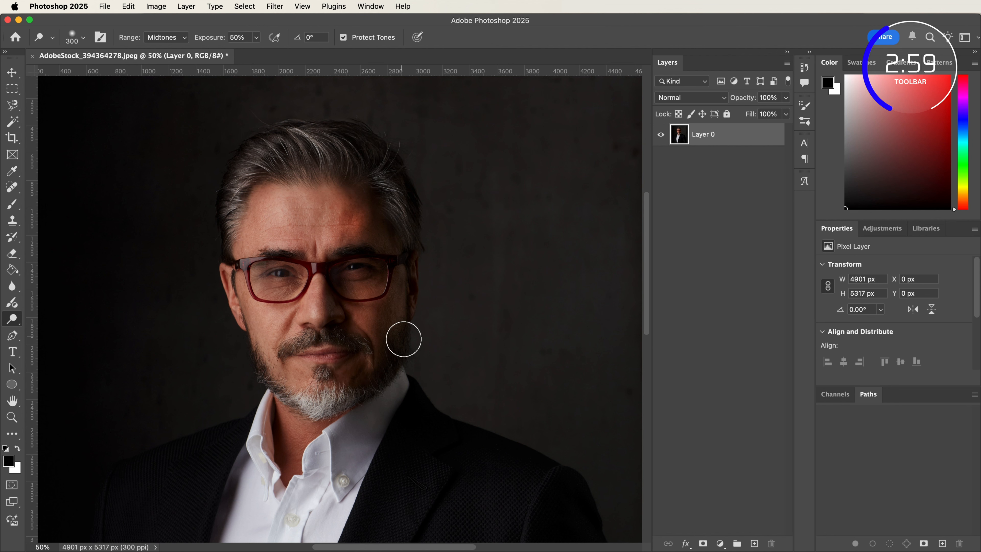
Step: Set the Dodge range to Shadows and brighten the shaded side of the man's face
left_click(166, 37)
left_click(163, 24)
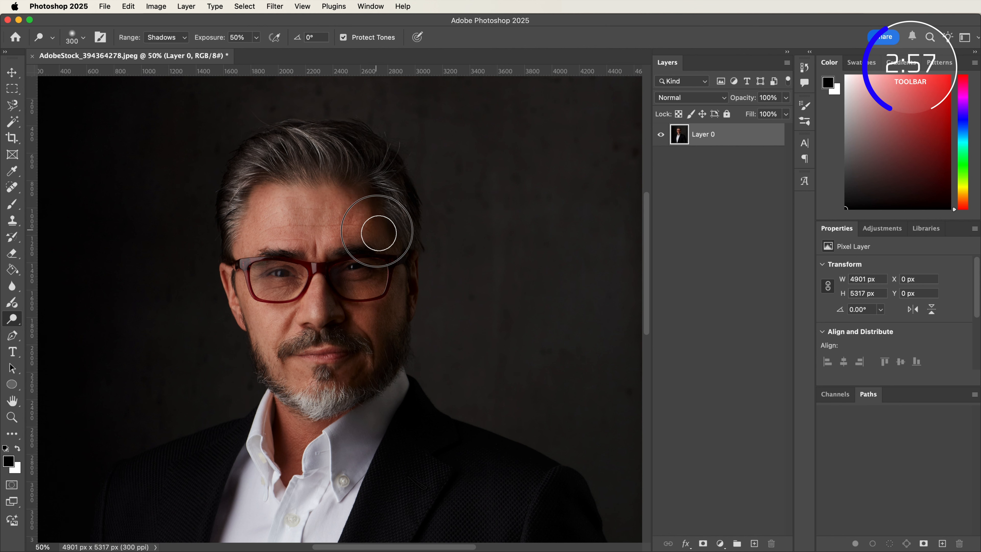
mouse_move(350, 304)
left_mouse_down()
mouse_move(339, 384)
mouse_move(328, 279)
left_mouse_up()
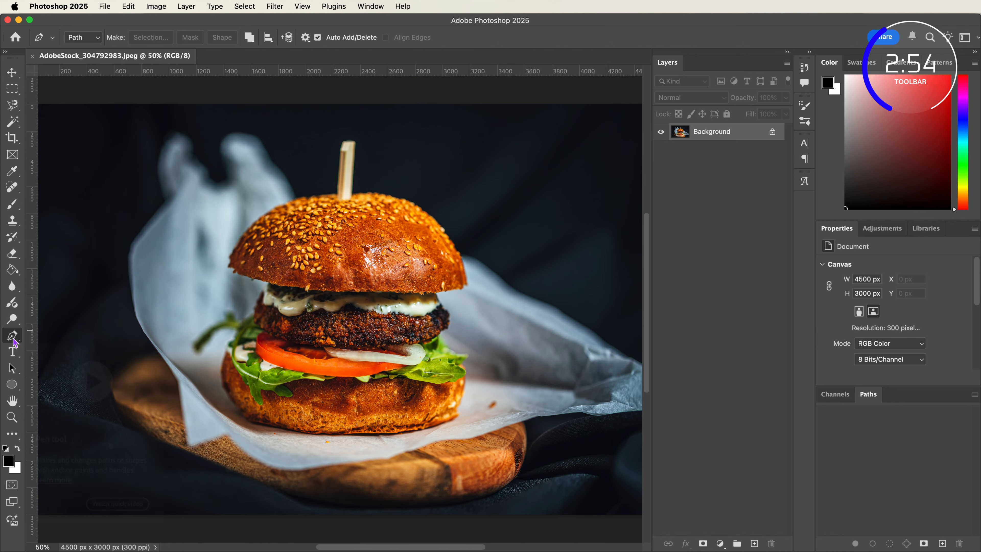
Step: Trace a pen path around the burger's outline, starting at the edge of the upper bun and working at 100% zoom
left_click(225, 257)
key("super+plus")
key("super+plus")
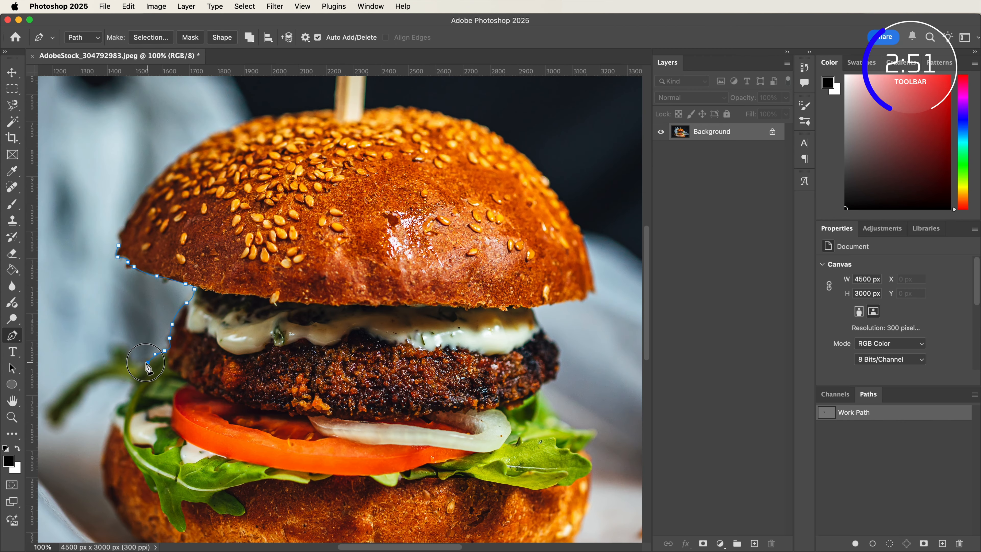
scroll(120, 408, "down", 4)
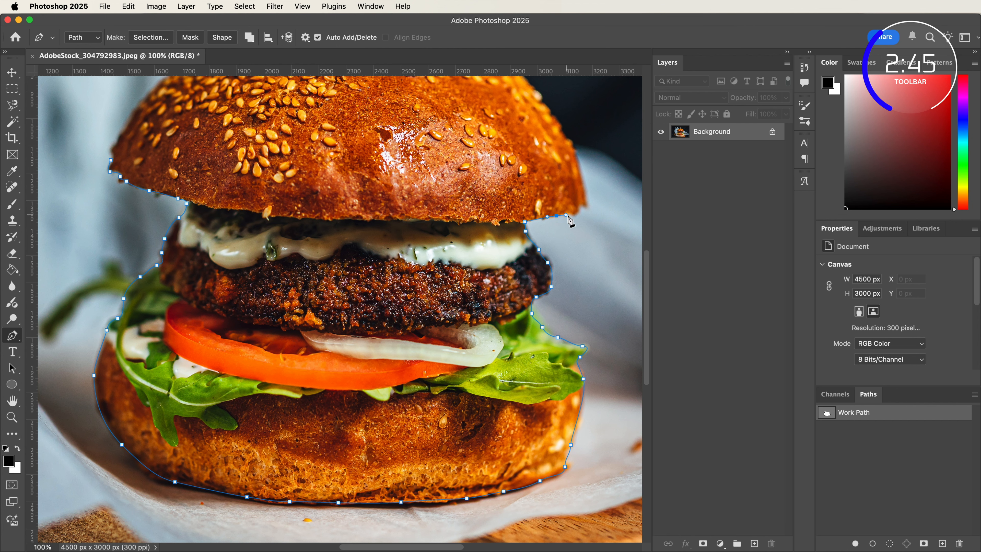
scroll(580, 263, "up", 7)
scroll(398, 161, "up", 2)
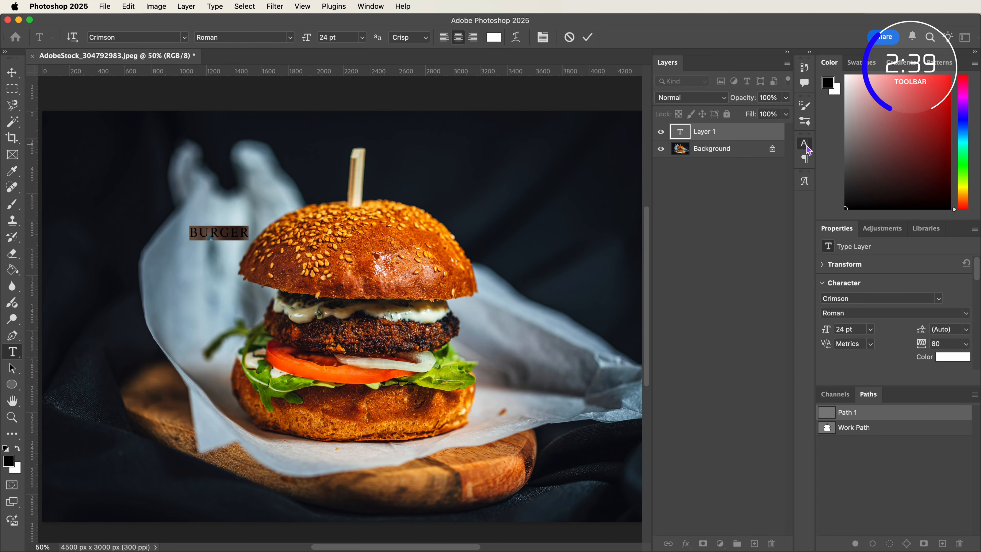
Step: Set the burger text in the Aspirant font at 154 pt and capitalize its first letter
left_click(710, 160)
scroll(778, 415, "down", 15)
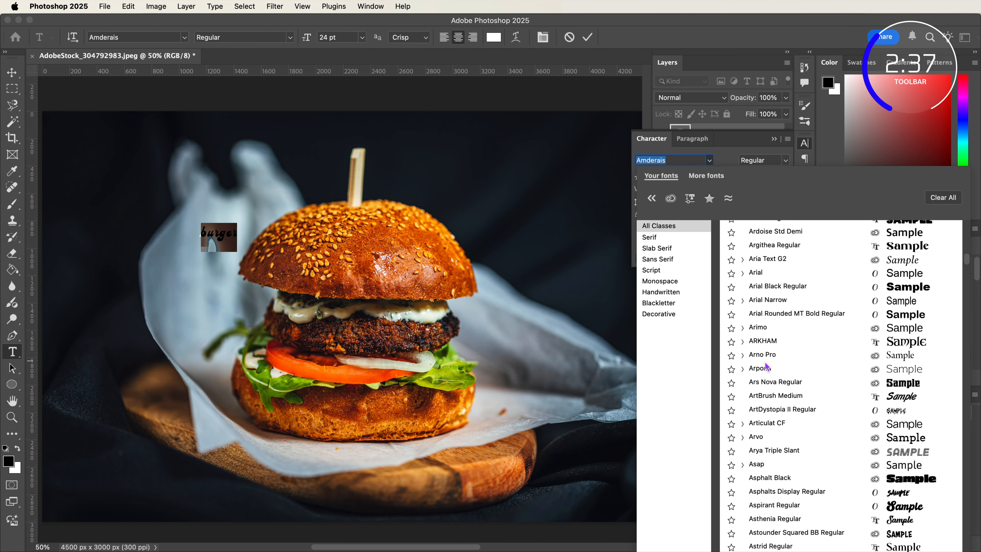
left_click(778, 412)
left_click(347, 37)
key("shift+Up")
key("shift+Up")
key("shift+Up")
key("shift+Up")
key("shift+Up")
key("shift+Up")
key("shift+Up")
key("shift+Up")
key("shift+Up")
key("shift+Up")
key("shift+Up")
key("shift+Up")
key("shift+Up")
left_click_drag(135, 216, 92, 217)
type("B")
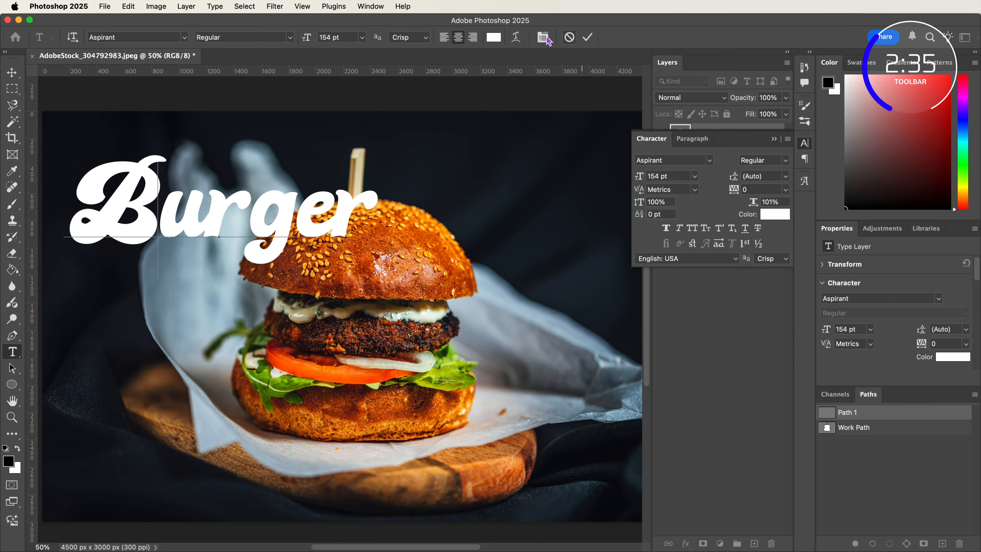
Step: Apply a text warp to the whole "Burger" lettering and move the "shack" text up beneath it
key("super+a")
left_click(516, 37)
left_click(605, 373)
left_click(600, 387)
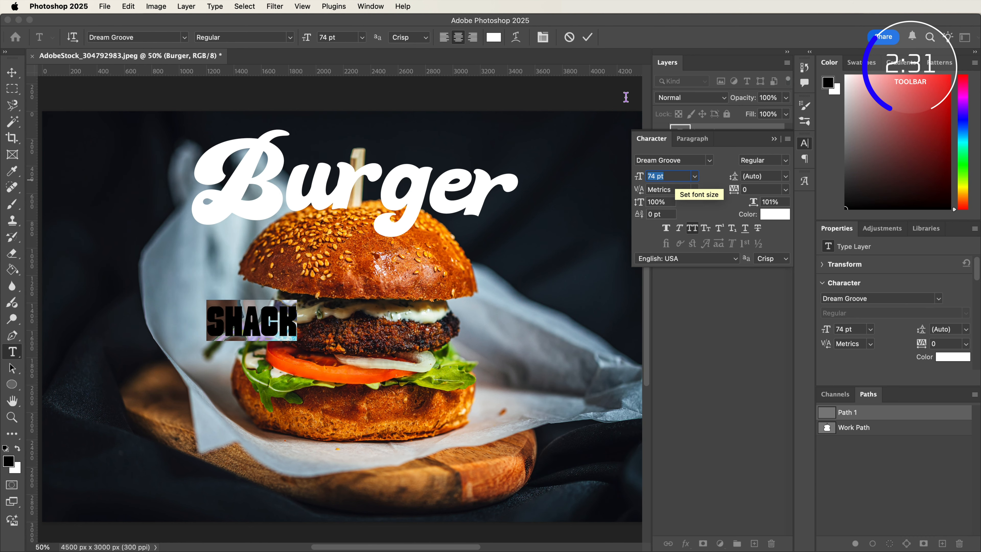
key("v")
left_click_drag(277, 340, 350, 246)
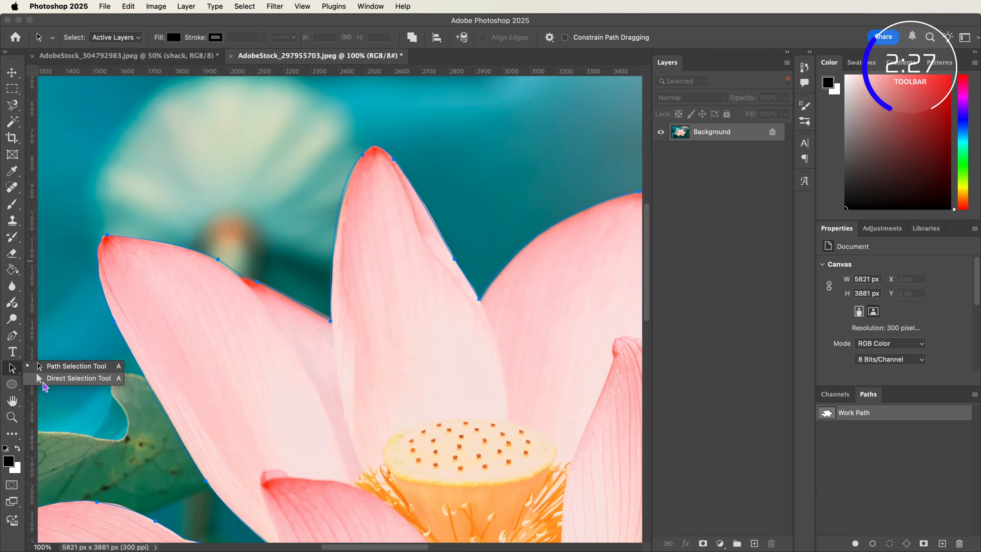
Step: Adjust the curve handle near the central petal's tip with the Direct Selection Tool to refine the flower path
left_click(46, 386)
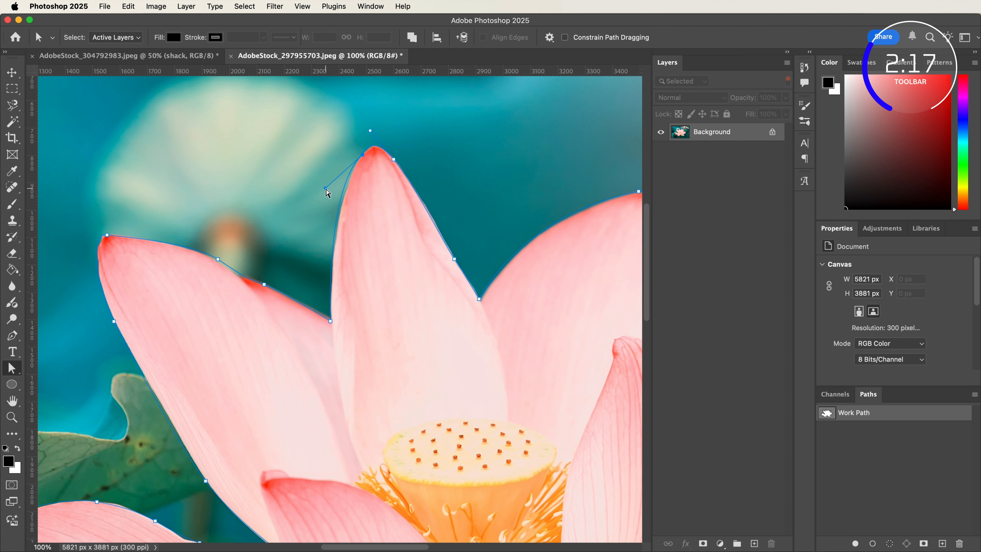
left_click_drag(325, 188, 331, 187)
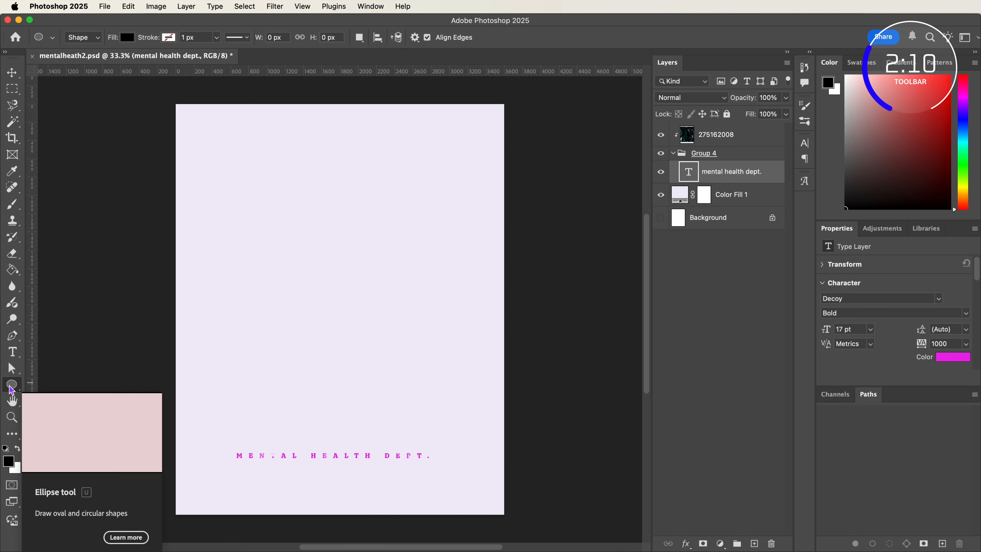
Step: Draw a black rectangle about 2930 × 3278 px above the mental health text and name its layer Text
left_click(12, 384)
left_click(39, 382)
left_click_drag(206, 142, 474, 441)
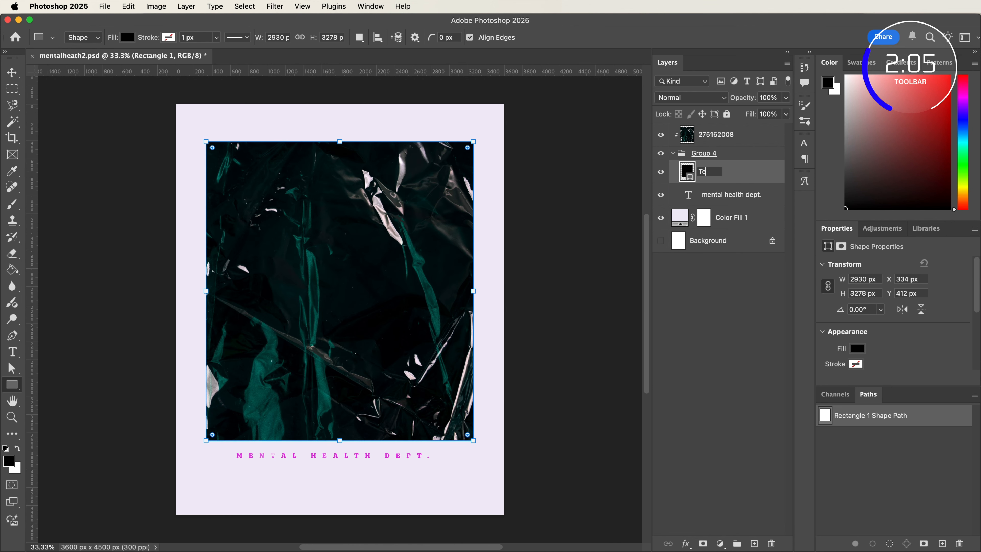
key("Return")
Step: Convert the Text rectangle layer to a smart object and open its contents for editing
right_click(733, 178)
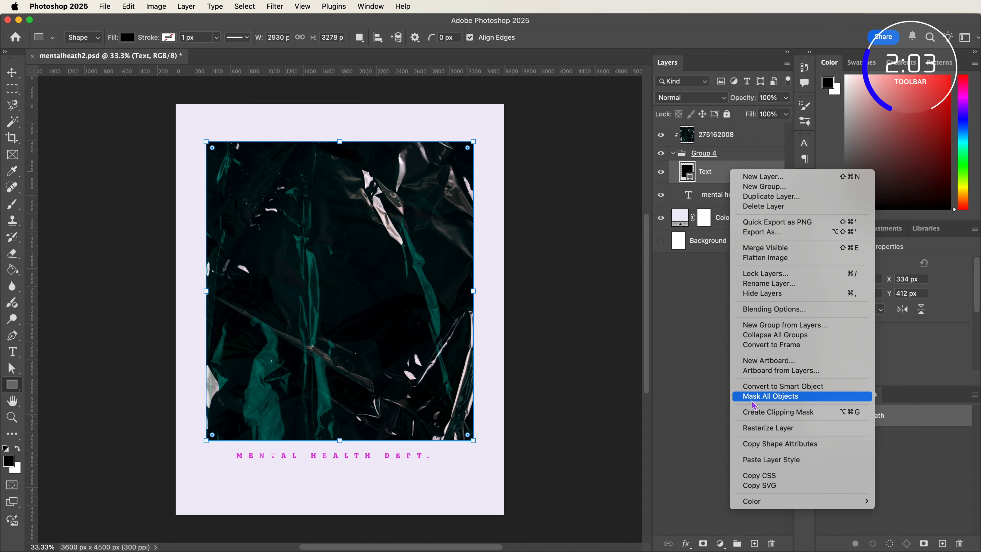
left_click(757, 387)
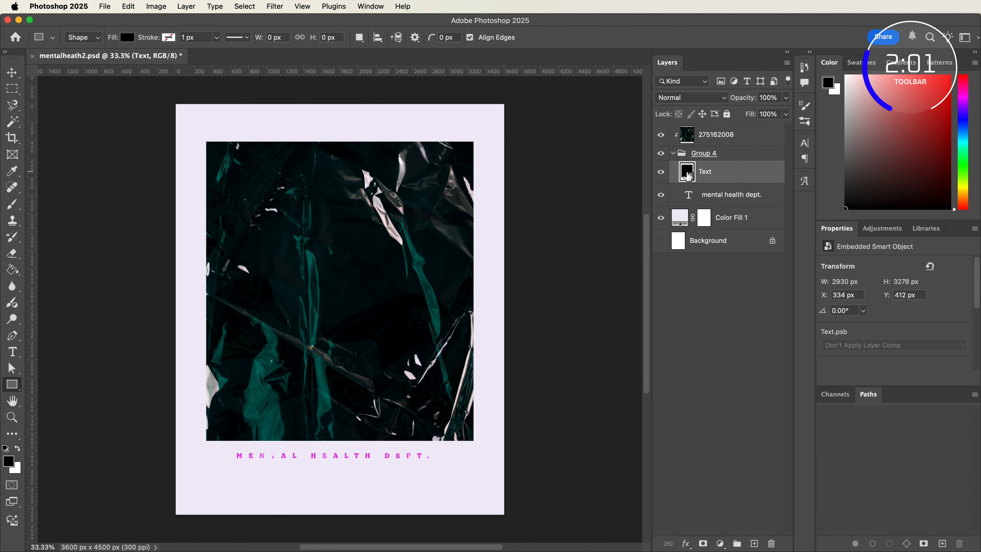
double_click(688, 174)
Step: Switch to Illustrator and select the whole warped "It's okay not to be okay" lettering for copying
key("v")
left_click(462, 549)
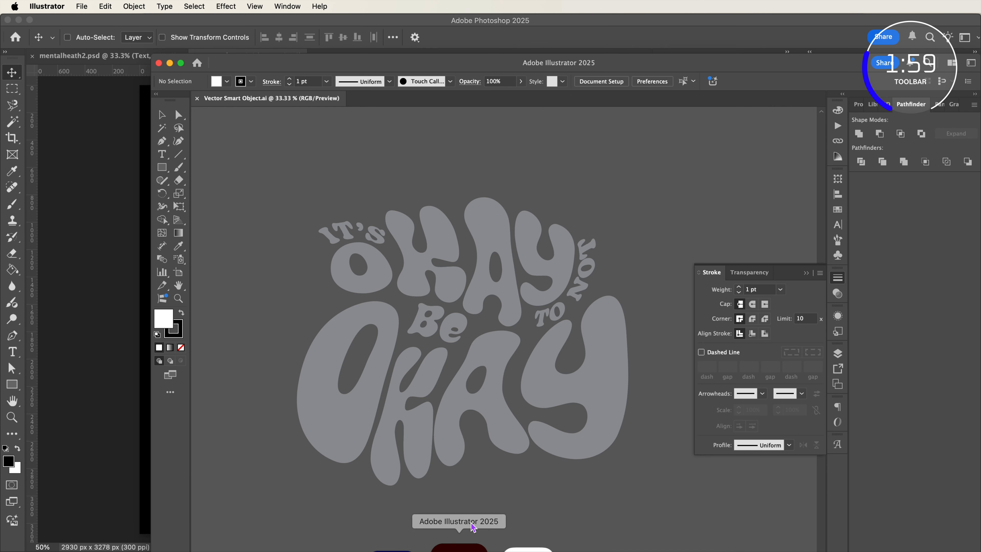
left_click_drag(601, 543, 637, 489)
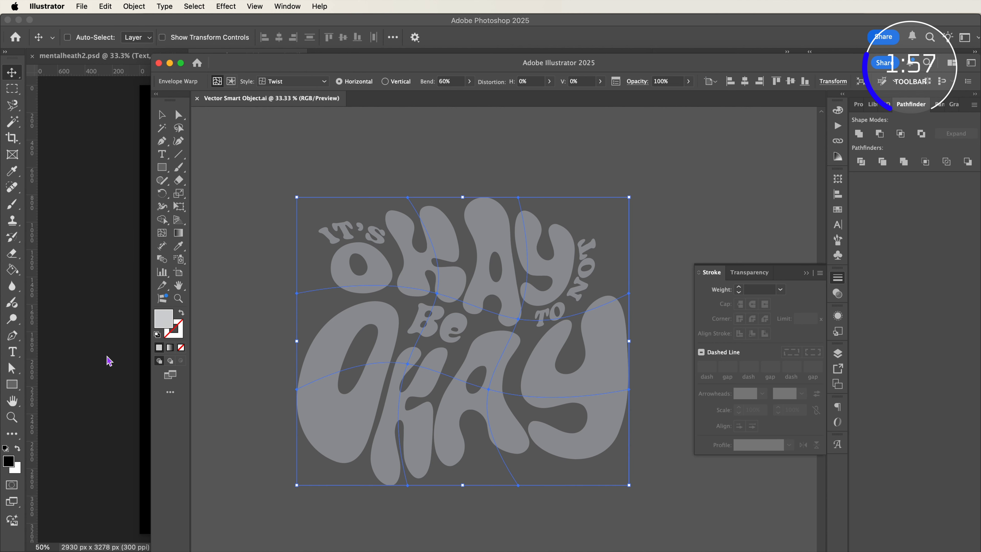
Step: Return to Photoshop and paste the copied lettering into Text.psb as a Smart Object, accepting its placement
left_click(109, 360)
left_click(127, 5)
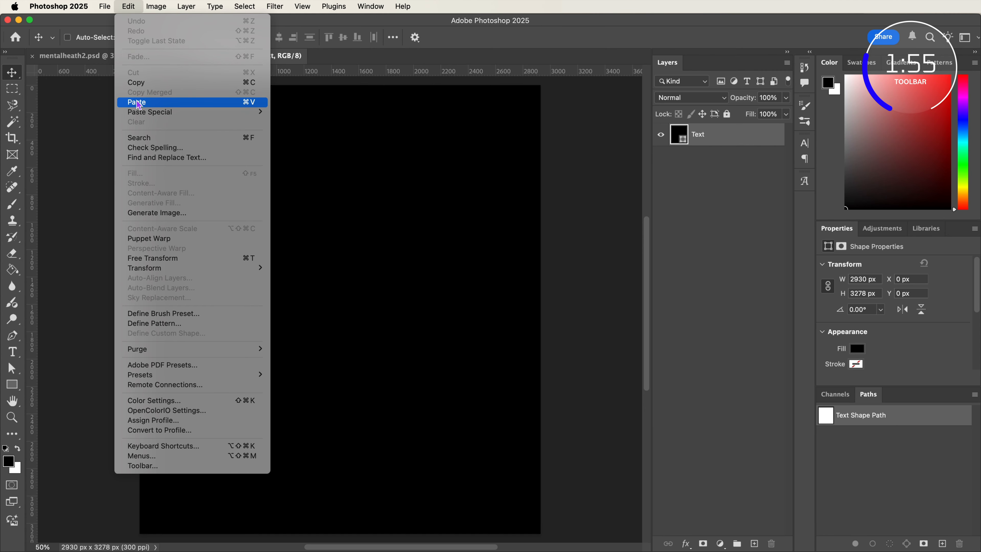
left_click(139, 103)
left_click(457, 286)
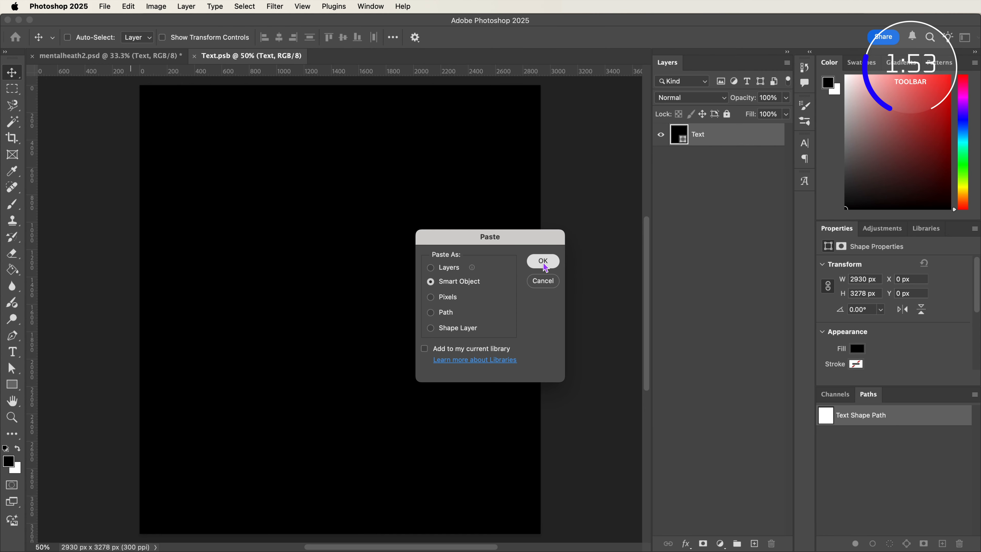
left_click(542, 261)
key("Return")
key("Return")
Step: Hide the black rectangle layer in Text.psb, then close the document and save its changes
left_click(662, 157)
left_click(194, 55)
left_click(506, 224)
Step: Paste the copied layer style onto the Text smart object
right_click(722, 181)
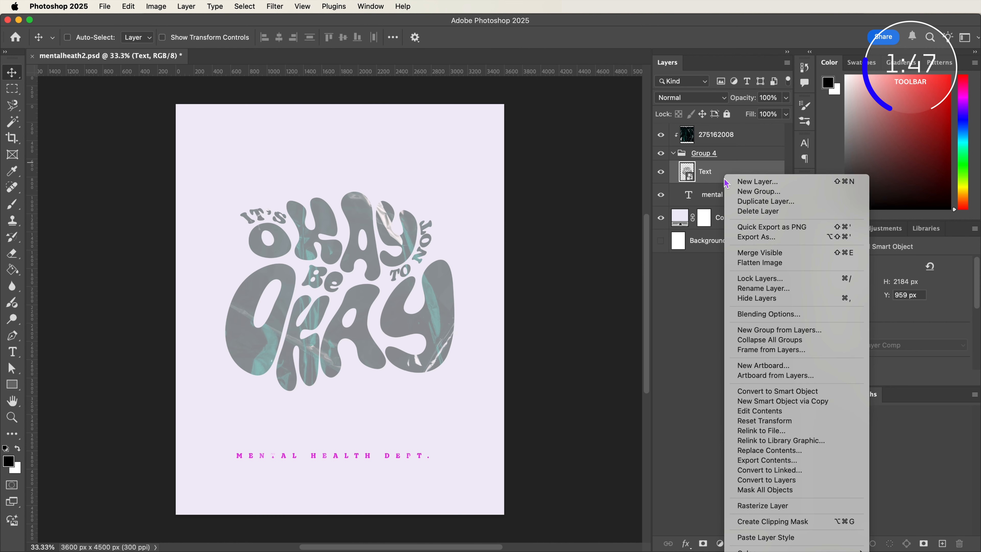
left_click(747, 539)
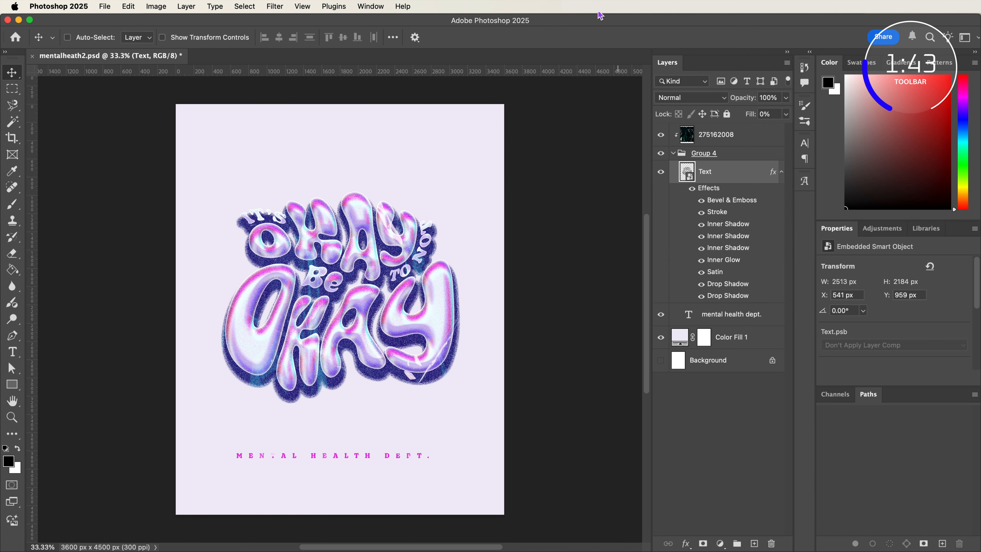
Step: Examine the styled lettering by panning with the Hand Tool and zooming to 66.67%
left_click(12, 403)
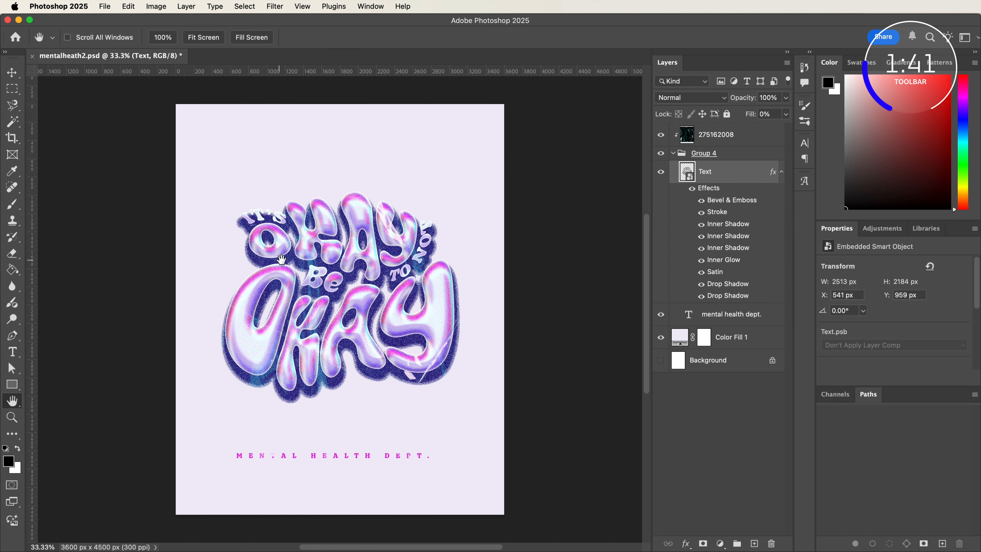
mouse_move(370, 303)
left_mouse_down()
mouse_move(365, 280)
mouse_move(398, 258)
mouse_move(400, 317)
mouse_move(336, 313)
mouse_move(373, 296)
mouse_move(368, 306)
left_mouse_up()
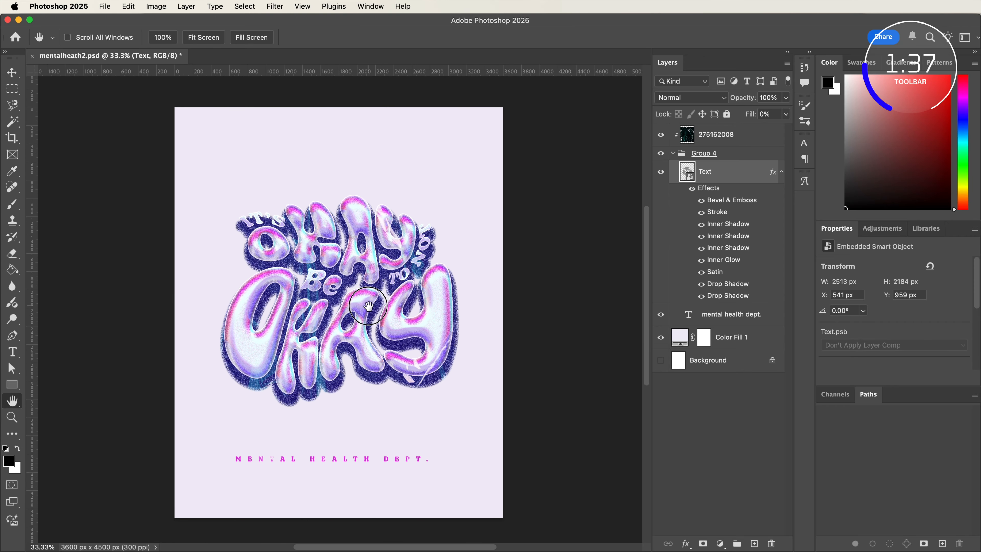
key("super+plus")
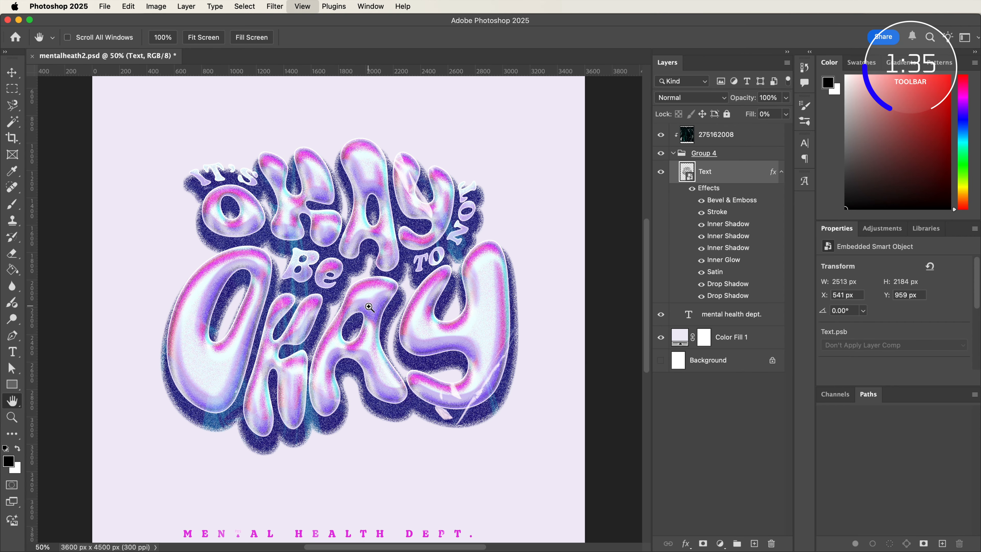
key("super+plus")
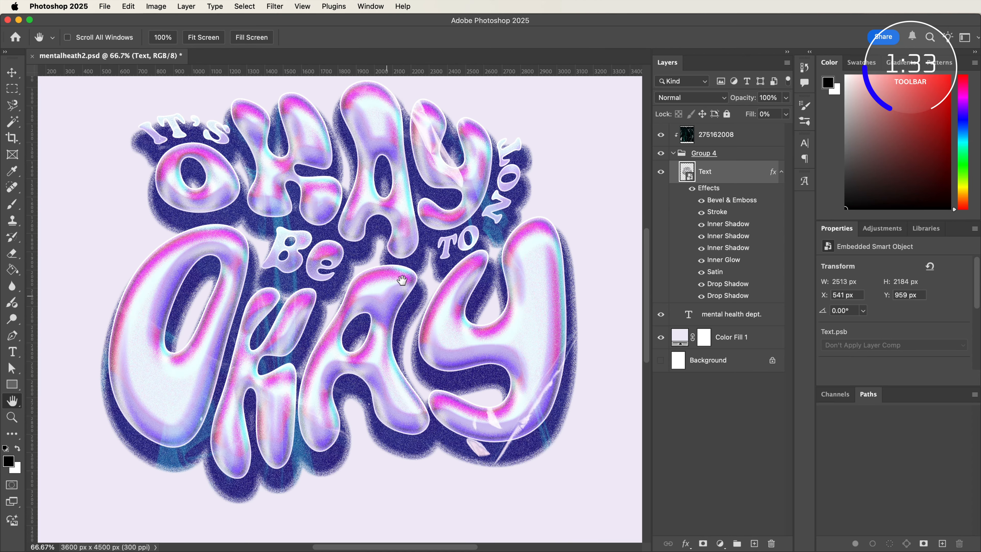
left_click_drag(375, 236, 393, 263)
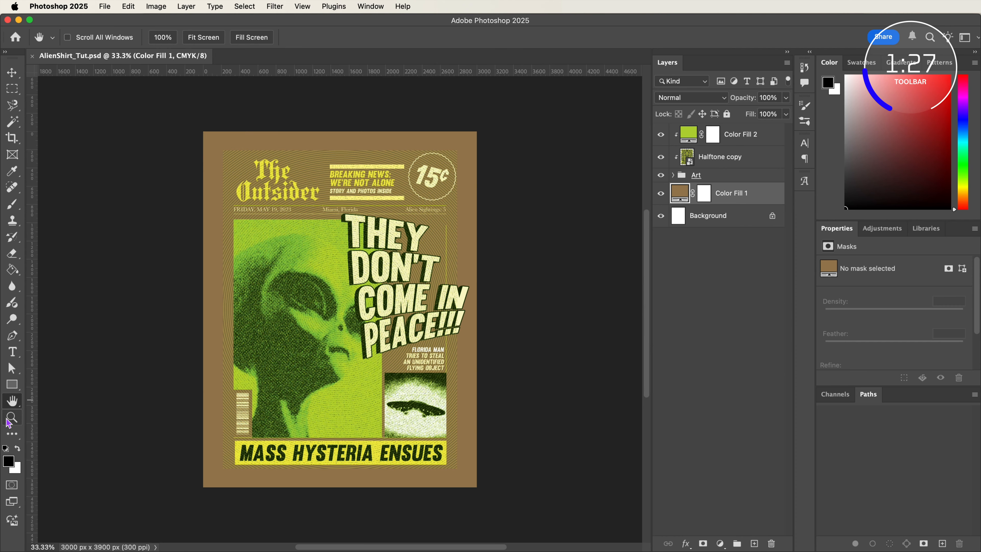
Step: Zoom into the alien poster to 100% with the Zoom Tool and look over its headline and masthead
left_click(11, 418)
left_click(320, 290)
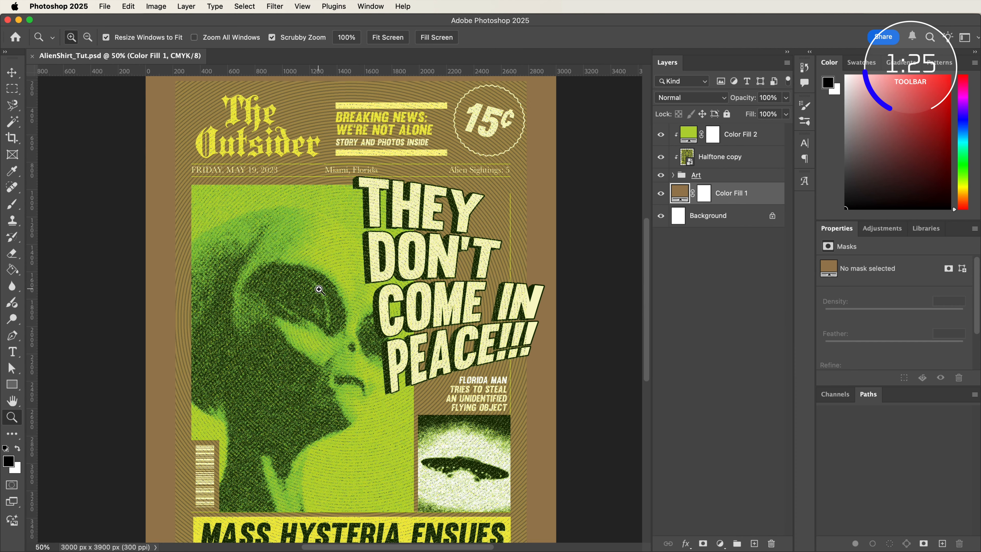
left_click(319, 290)
left_click(320, 290)
scroll(319, 289, "up", 10)
scroll(319, 289, "right", 5)
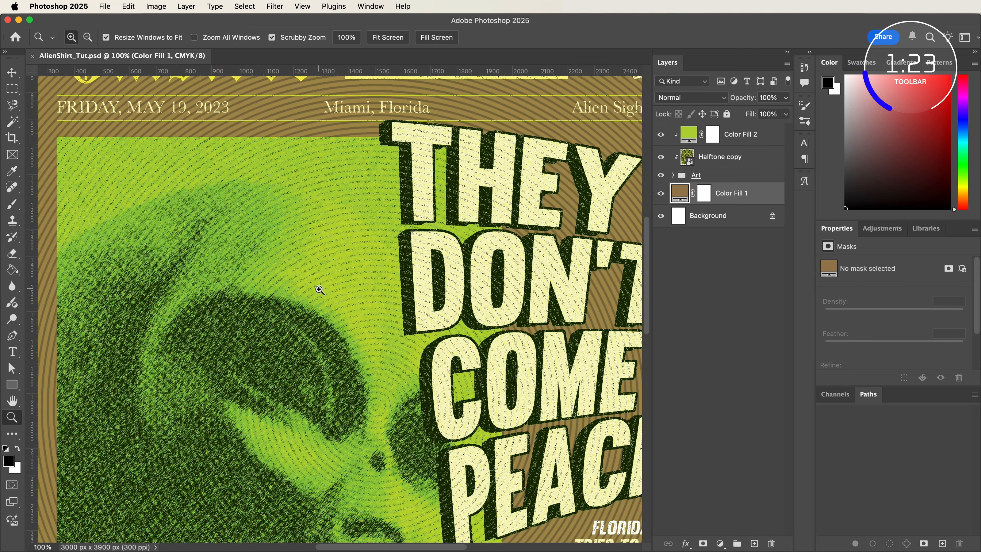
scroll(319, 289, "down", 8)
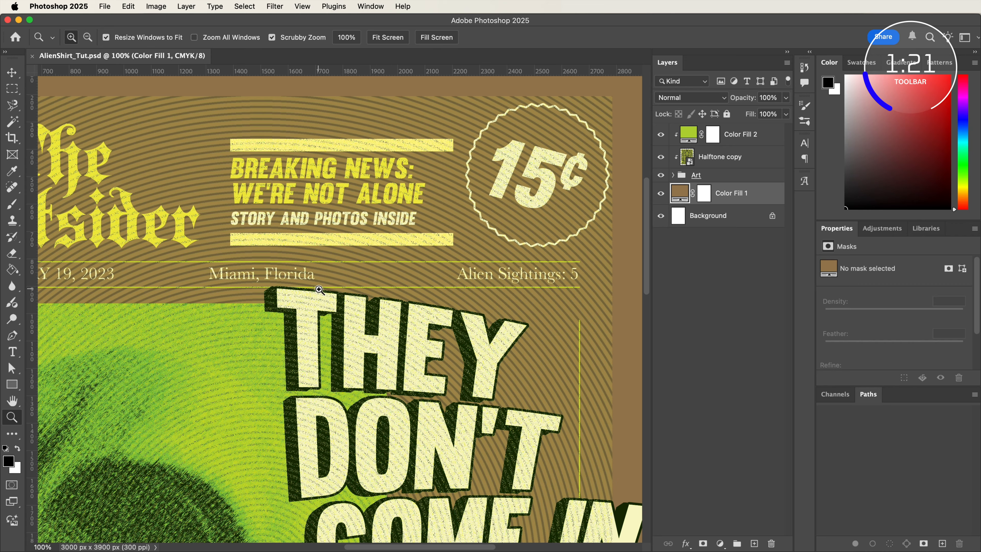
Step: Customize the toolbar by placing the Frame Tool in the Move Tool's group, and apply the new layout
left_click(11, 434)
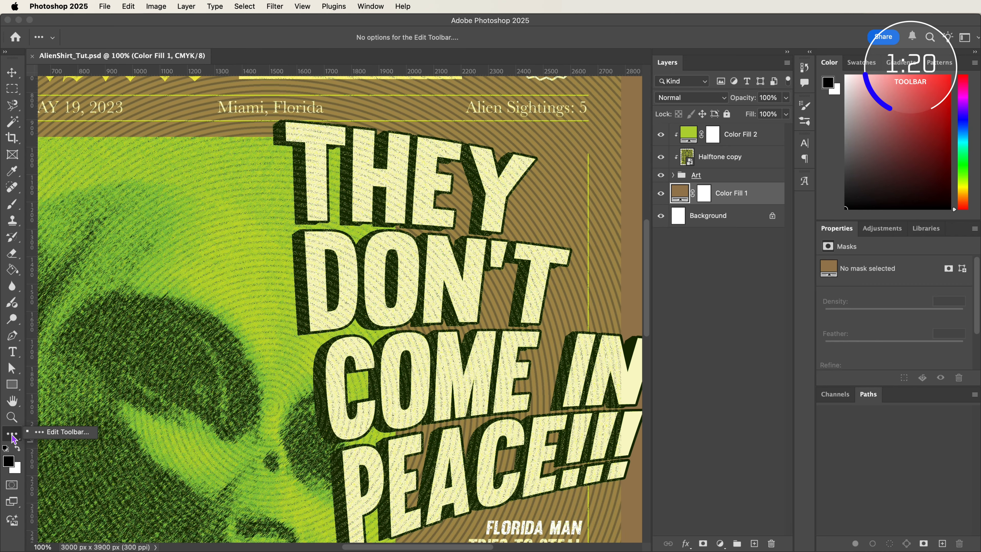
left_click(38, 436)
scroll(439, 324, "down", 5)
left_click_drag(319, 269, 329, 202)
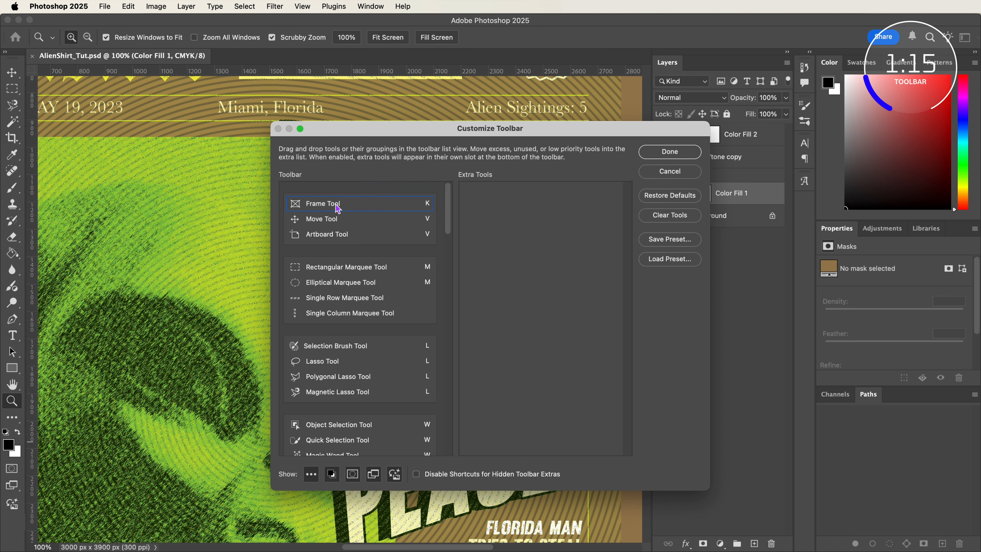
left_click(670, 151)
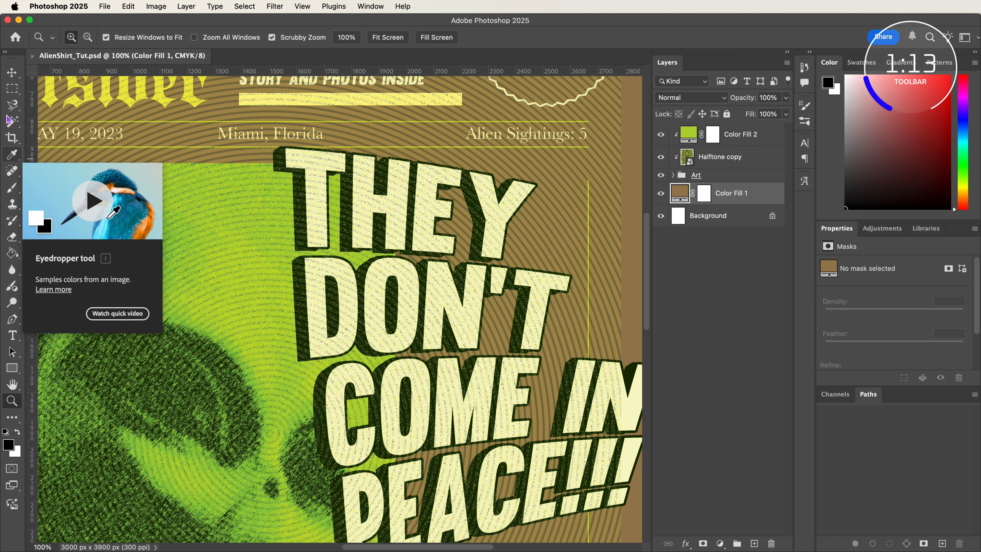
left_click(12, 72)
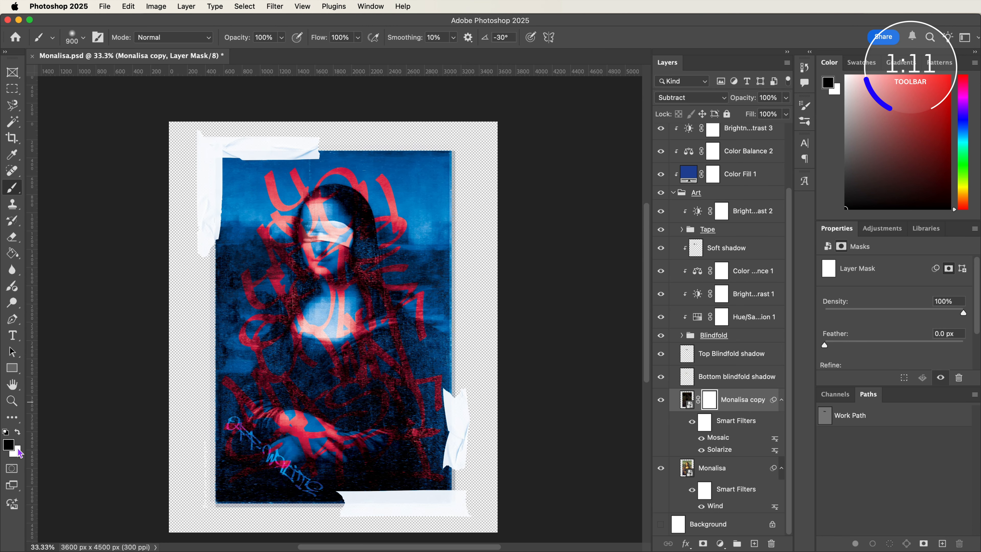
Step: Paint black over the portrait's head and chest on the Monalisa copy layer mask, then paint back over it with white
mouse_move(367, 329)
left_mouse_down()
mouse_move(325, 325)
mouse_move(314, 281)
mouse_move(359, 271)
mouse_move(342, 305)
mouse_move(310, 231)
mouse_move(347, 223)
mouse_move(351, 263)
mouse_move(318, 239)
mouse_move(358, 234)
mouse_move(341, 279)
mouse_move(315, 229)
mouse_move(354, 263)
mouse_move(313, 306)
mouse_move(327, 267)
left_mouse_up()
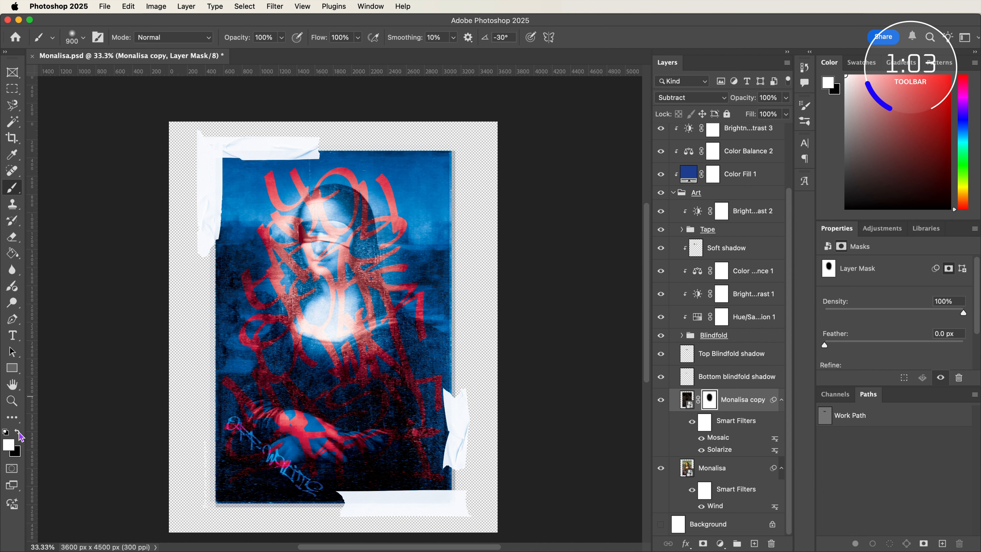
mouse_move(315, 322)
left_mouse_down()
mouse_move(339, 343)
mouse_move(317, 321)
mouse_move(340, 271)
mouse_move(382, 314)
mouse_move(399, 224)
left_mouse_up()
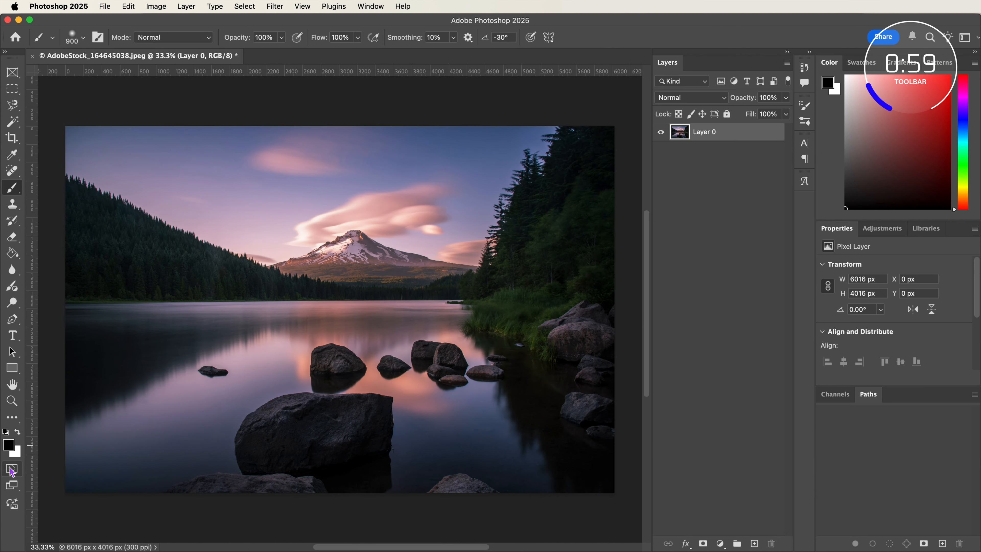
Step: Paint a Quick Mask over the sky down to the treeline and mountain, reducing the brush to 250 px, and convert it to a selection
key("q")
mouse_move(267, 204)
left_mouse_down()
mouse_move(109, 144)
mouse_move(355, 171)
mouse_move(305, 179)
left_mouse_up()
key("bracketleft")
key("bracketleft")
key("bracketleft")
key("bracketleft")
key("bracketleft")
key("bracketleft")
key("bracketleft")
key("bracketright")
key("bracketright")
key("bracketright")
mouse_move(215, 204)
left_mouse_down()
mouse_move(73, 170)
mouse_move(105, 185)
mouse_move(139, 167)
mouse_move(174, 199)
mouse_move(118, 194)
mouse_move(257, 251)
mouse_move(167, 218)
mouse_move(129, 192)
mouse_move(245, 235)
mouse_move(263, 257)
mouse_move(339, 228)
mouse_move(472, 255)
mouse_move(517, 164)
mouse_move(540, 164)
mouse_move(554, 126)
mouse_move(504, 183)
mouse_move(488, 228)
mouse_move(460, 202)
mouse_move(356, 186)
mouse_move(444, 237)
mouse_move(456, 227)
mouse_move(256, 228)
mouse_move(196, 212)
mouse_move(280, 250)
mouse_move(305, 245)
mouse_move(282, 232)
mouse_move(380, 232)
mouse_move(366, 219)
mouse_move(453, 244)
mouse_move(431, 250)
mouse_move(482, 237)
left_mouse_up()
key("bracketleft")
key("bracketleft")
key("bracketleft")
key("q")
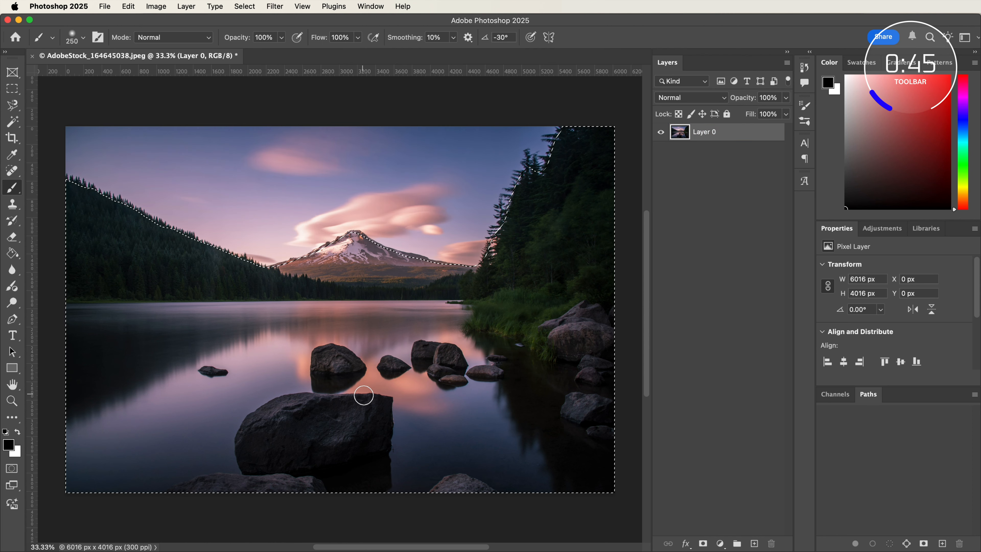
Step: Invert the selection to cover the sky and recolor it with the sliders of a new adjustment layer
left_click(244, 6)
left_click(252, 52)
left_click(720, 543)
left_click(731, 486)
left_click_drag(894, 313, 854, 314)
scroll(877, 330, "down", 3)
left_click(888, 327)
left_click_drag(825, 267, 917, 267)
left_click_drag(860, 289, 947, 289)
left_click_drag(894, 311, 851, 311)
left_click_drag(917, 268, 860, 290)
left_click_drag(860, 290, 868, 290)
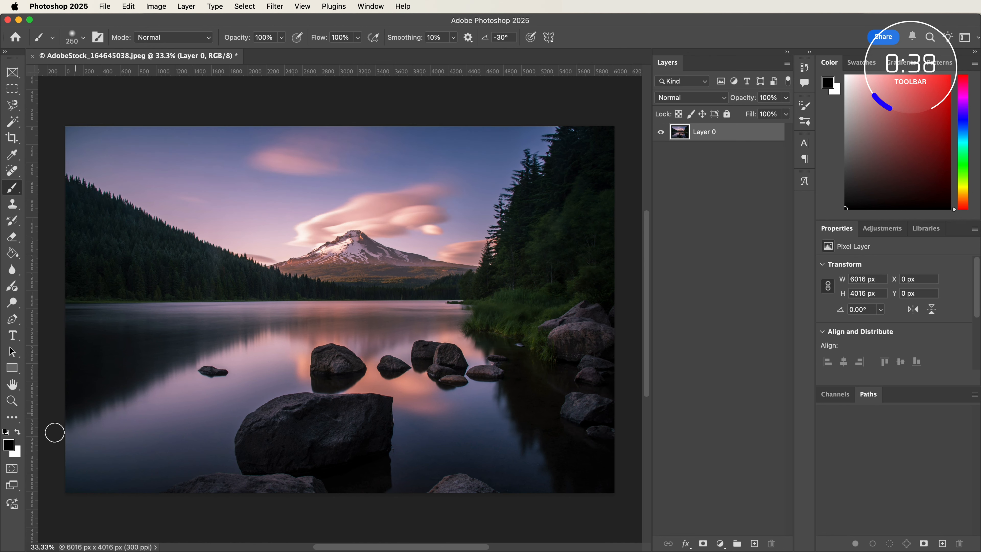
Step: Change the screen mode to full screen with the menu bar
left_click(11, 487)
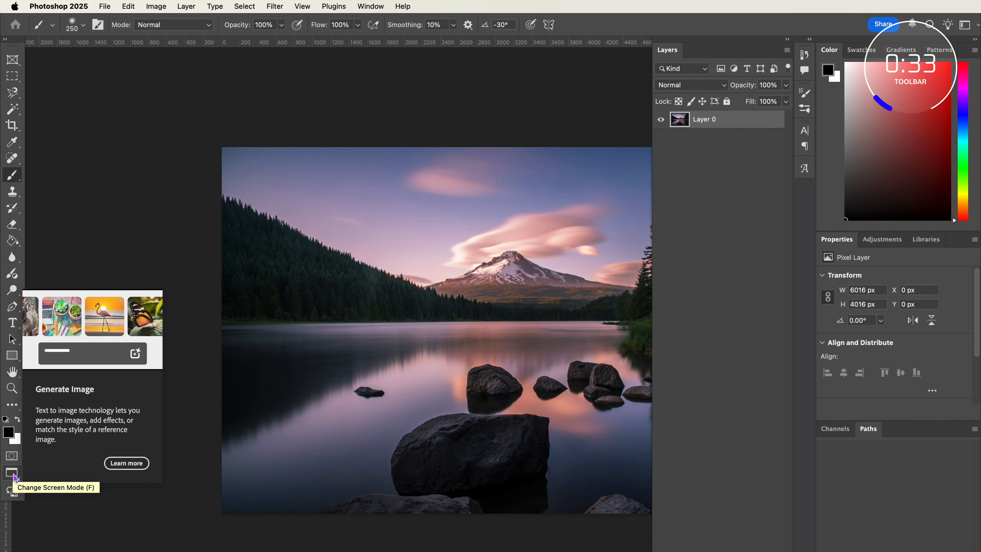
Step: Switch to full screen mode without panels and return to the standard screen mode
left_click(14, 477)
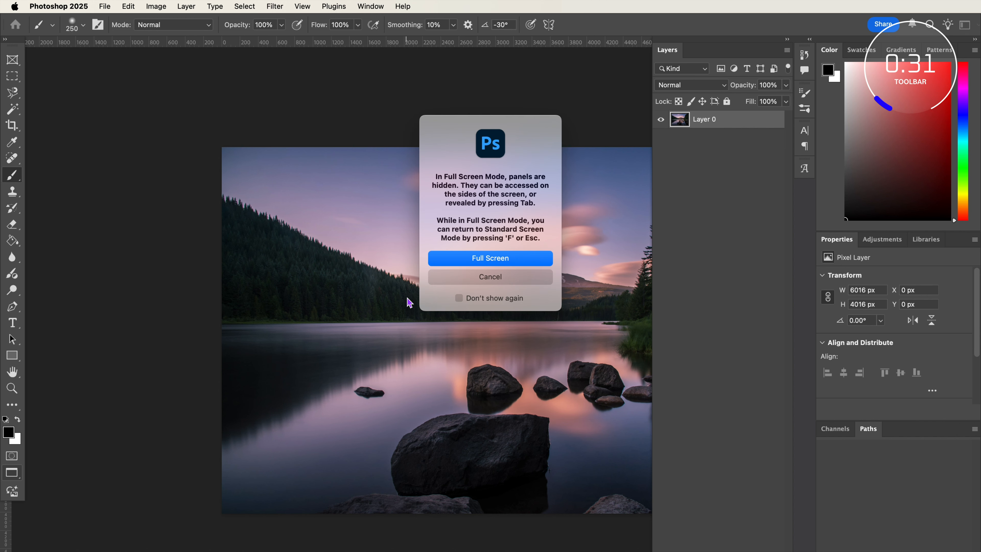
left_click(452, 263)
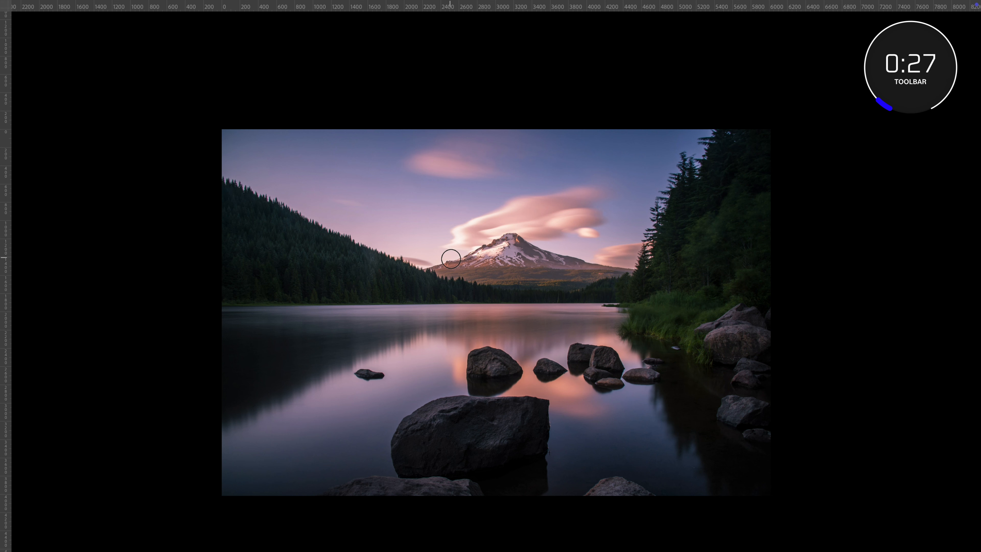
key("f")
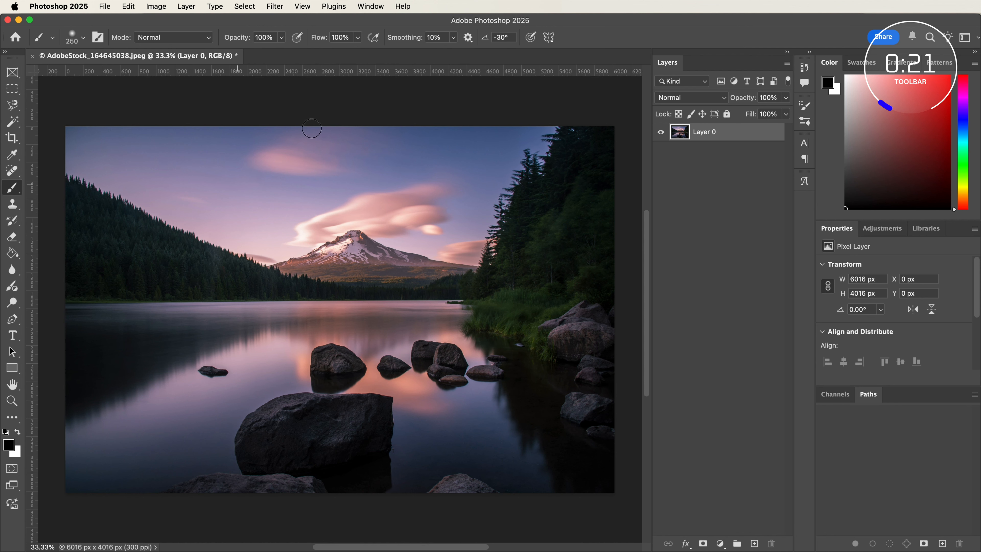
Step: Generate an image from the prompt "Dog riding a bicycle on a rainbow" and go through its second and third variations
left_click(12, 506)
type("D")
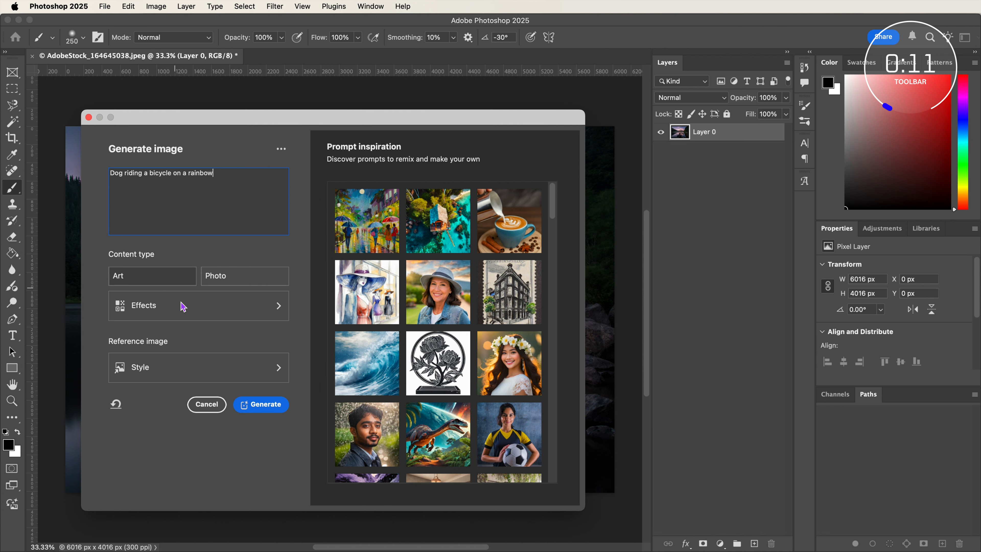
left_click(270, 406)
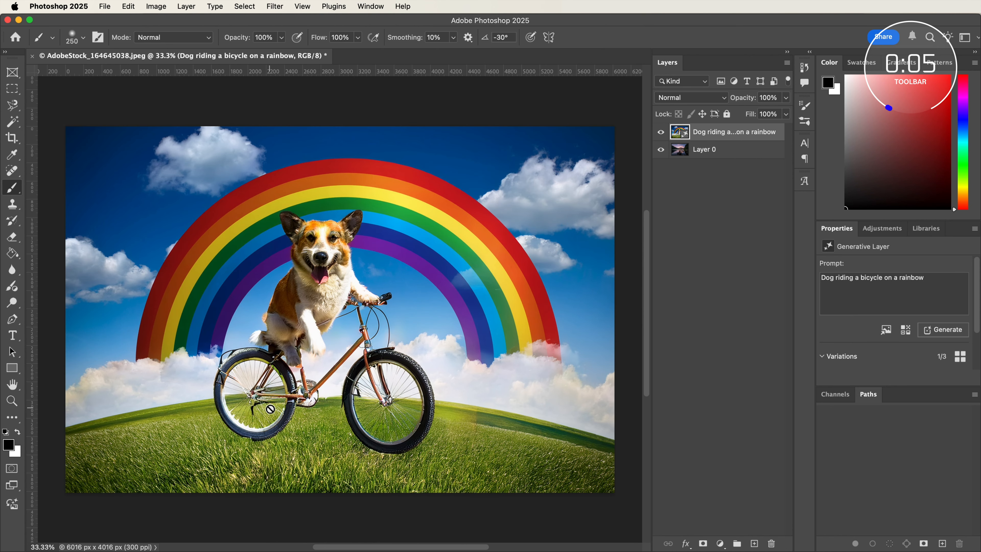
left_click(891, 338)
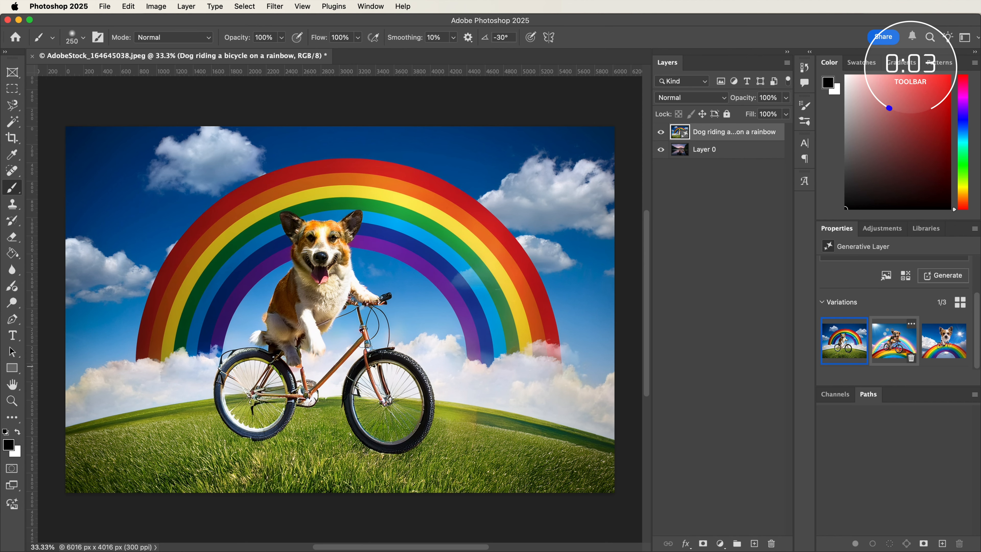
left_click(943, 343)
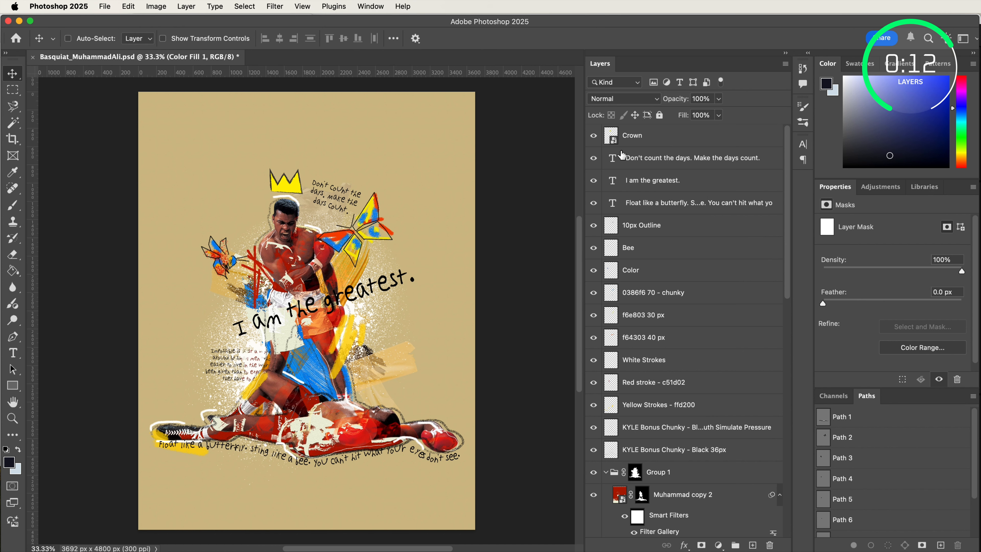
Step: Examine the layer stack of Basquiat_MuhammadAli.psd from the Crown layer down past Group 1 to the layers with color overlays
scroll(624, 159, "down", 4)
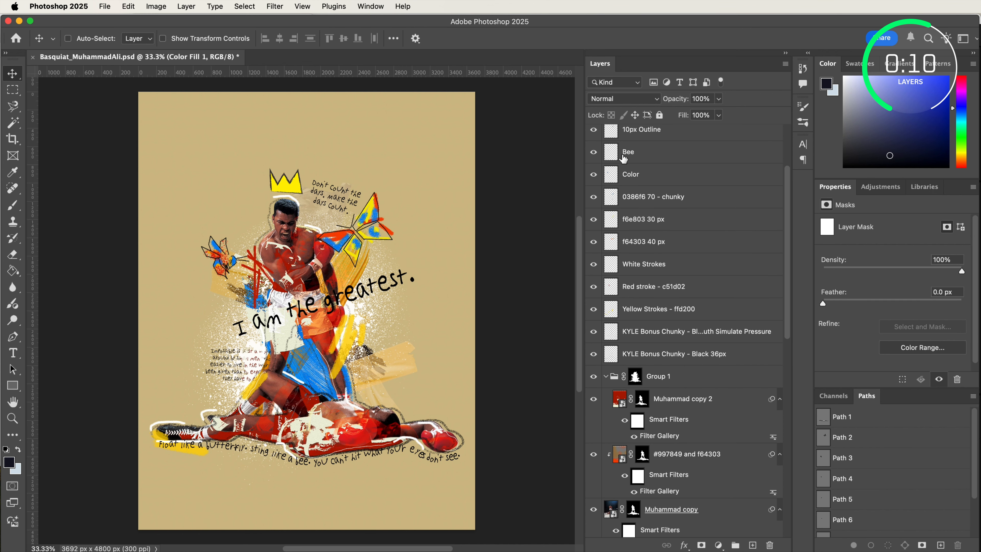
scroll(624, 159, "down", 2)
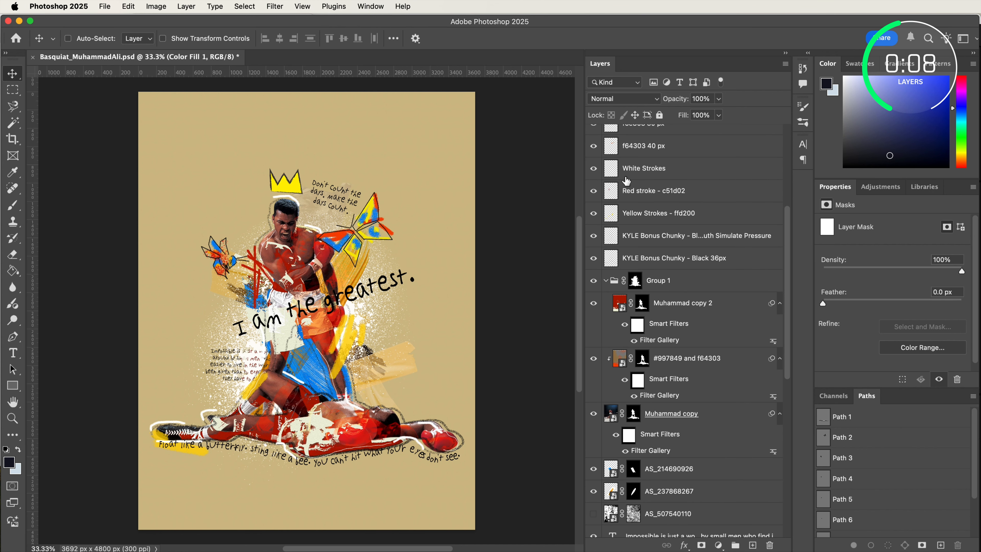
scroll(626, 180, "down", 3)
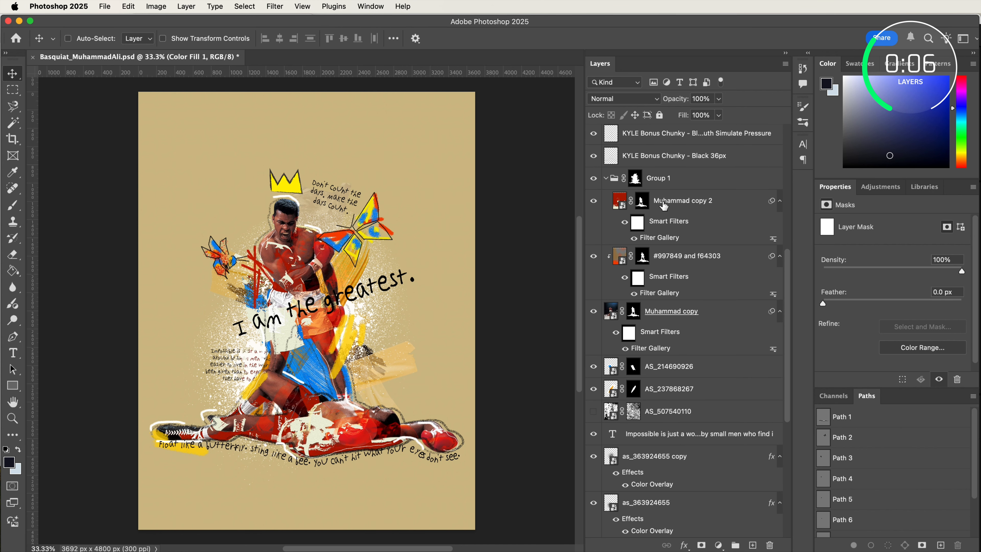
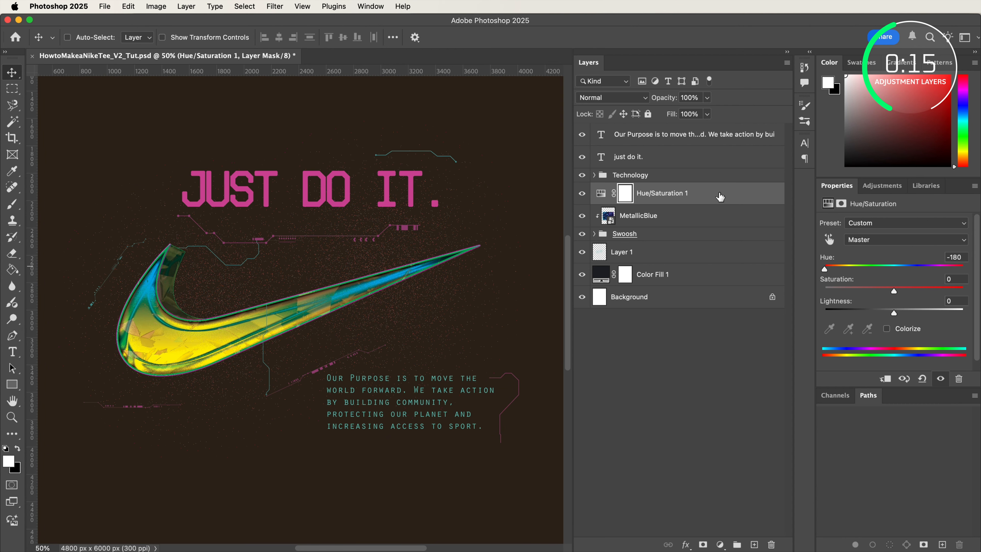
Step: Clip the Hue/Saturation 1 layer to the MetallicBlue layer, setting its hue to -64 and lowering its saturation
right_click(721, 195)
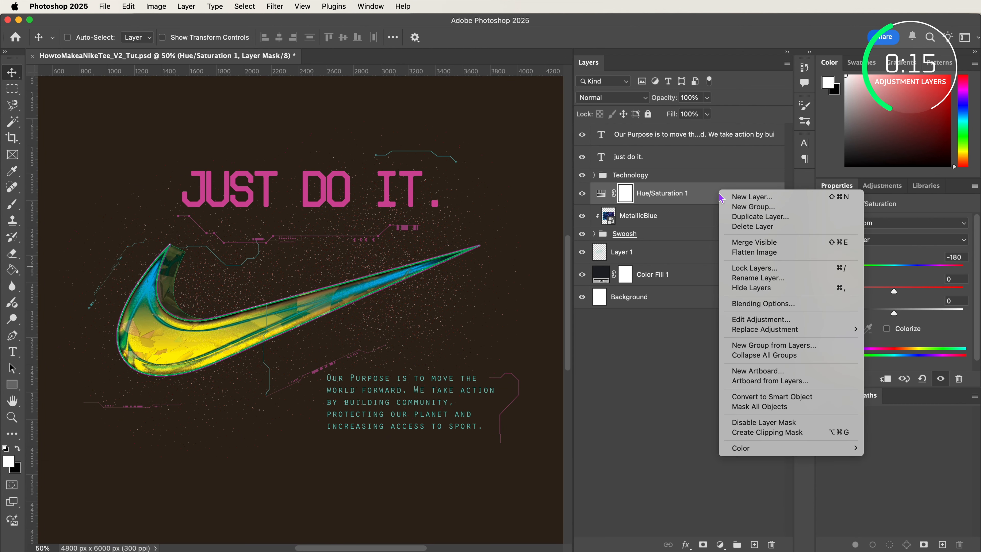
left_click(765, 433)
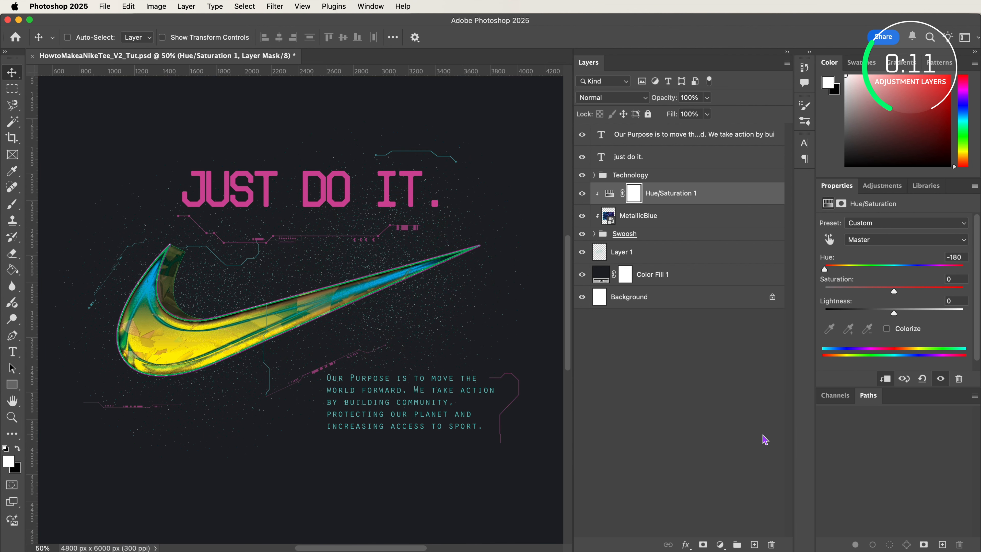
left_click(859, 267)
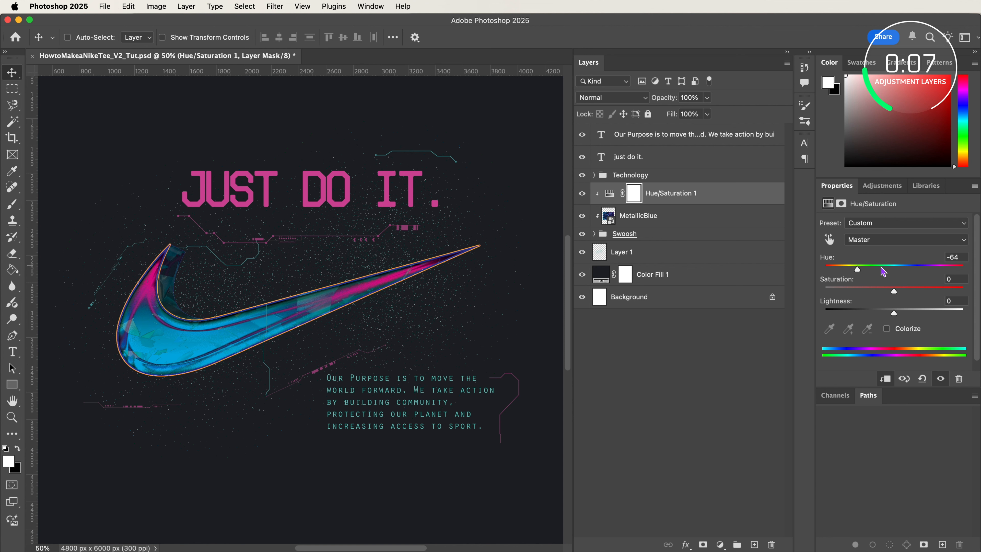
left_click(917, 291)
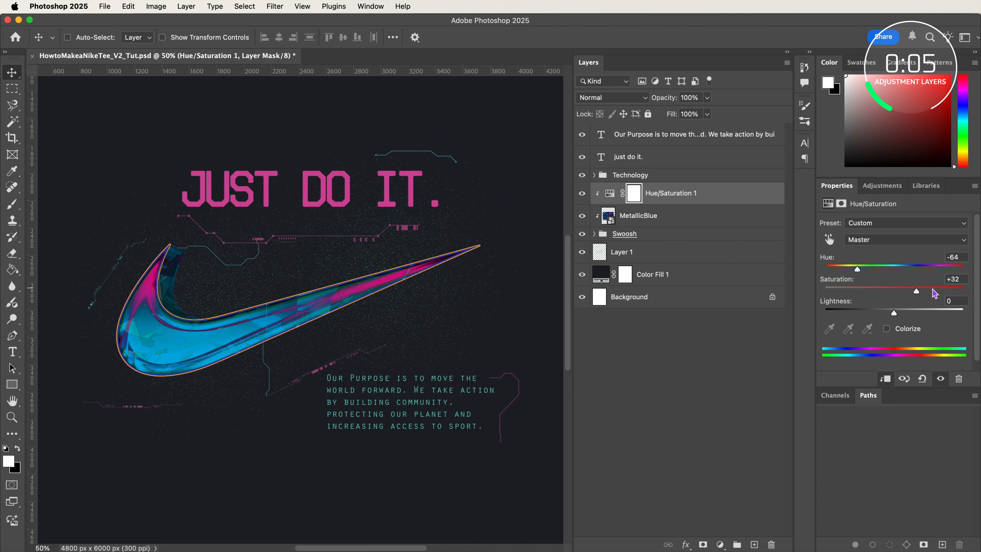
left_click(849, 289)
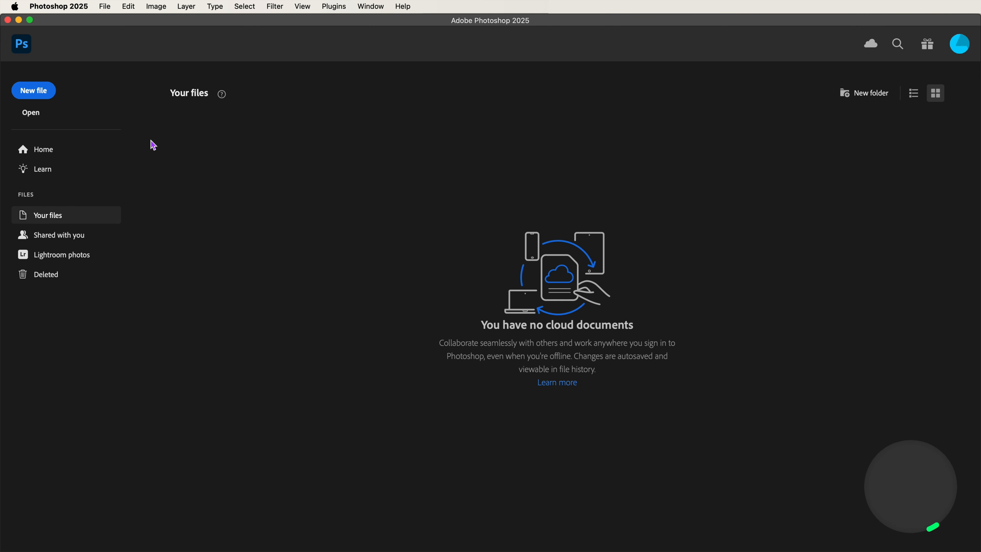
Step: Open big-tree-6px2zX7jHHo-unsplash.jpg and save it as Mountain_AdjustmentLayers in Photoshop format in the Adjustment Layers folder
left_click(31, 113)
double_click(389, 149)
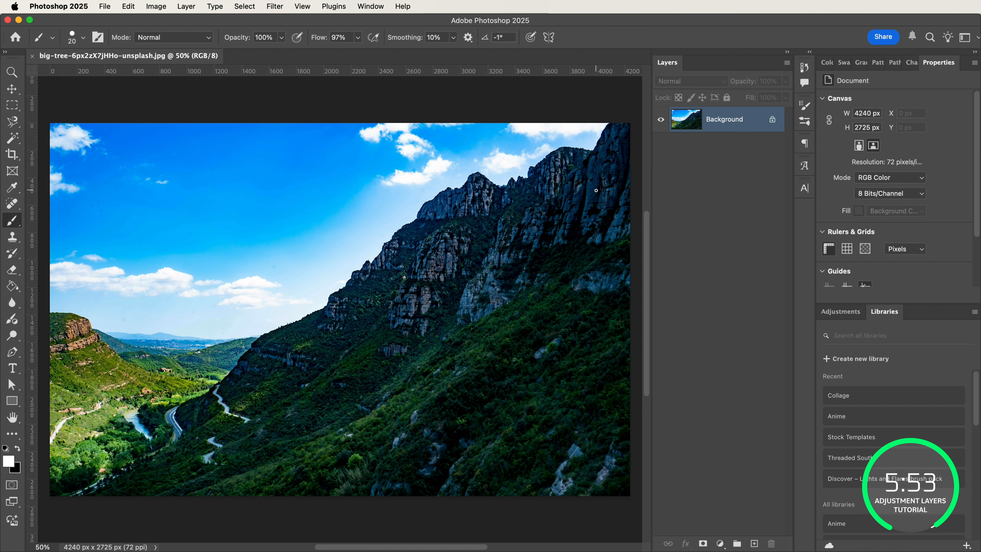
left_click(104, 11)
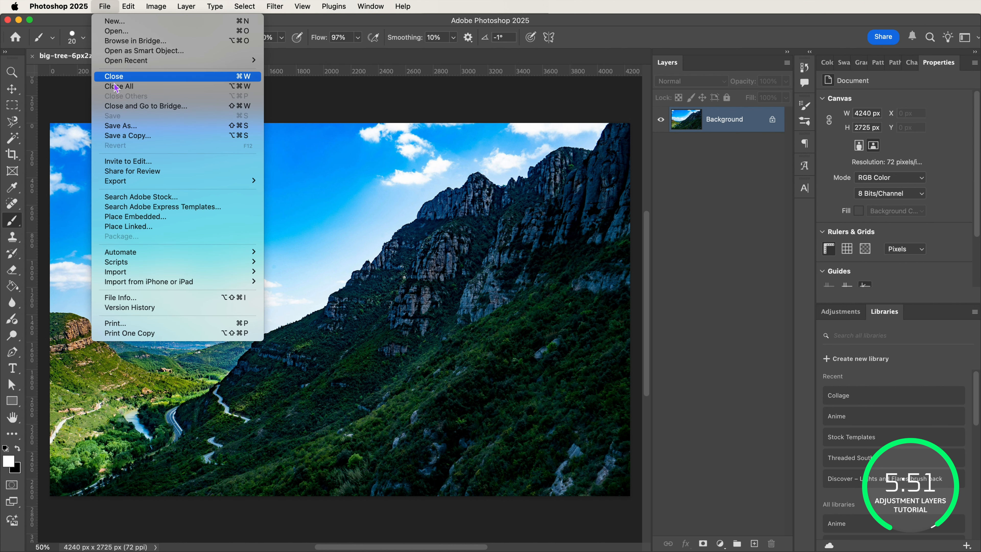
left_click(127, 130)
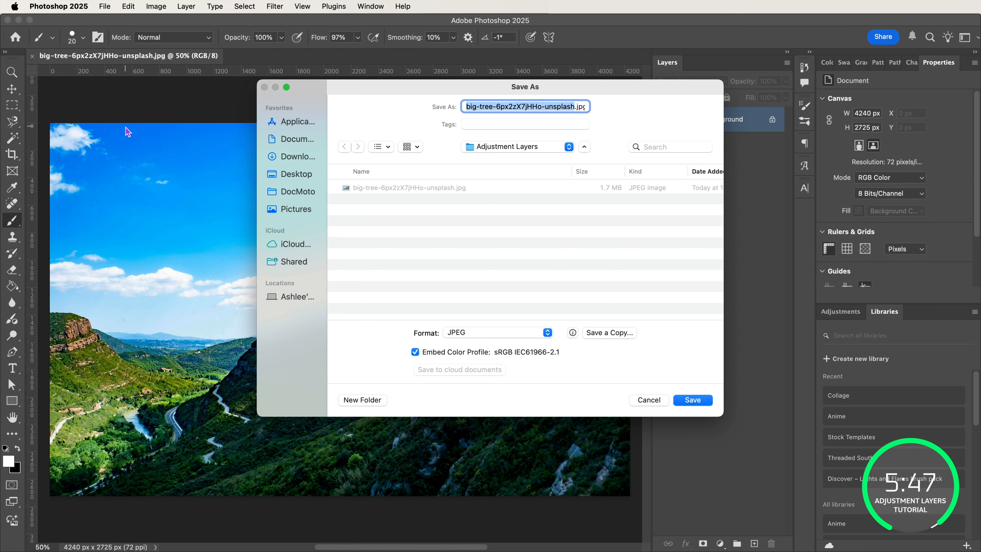
type("M")
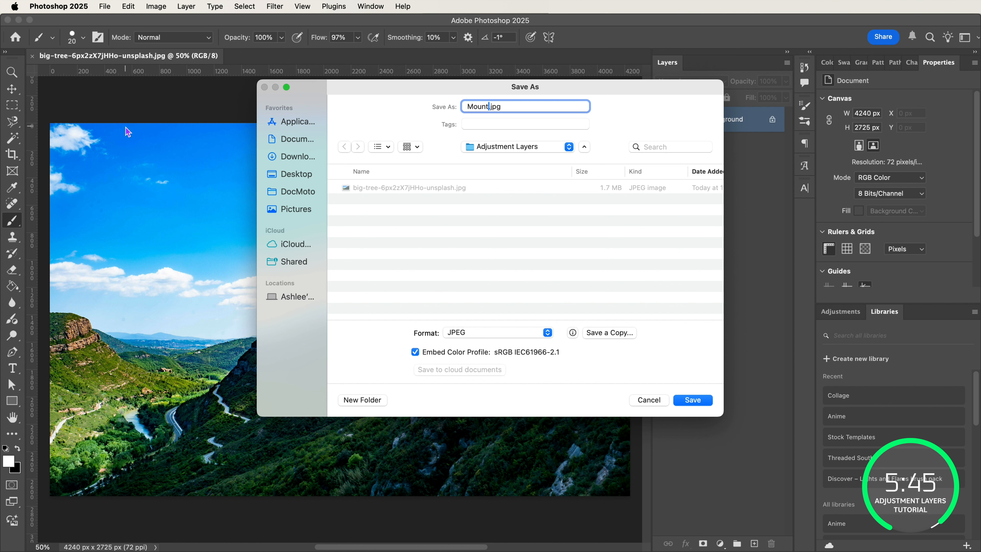
type("ountain_AdjustmentLayers")
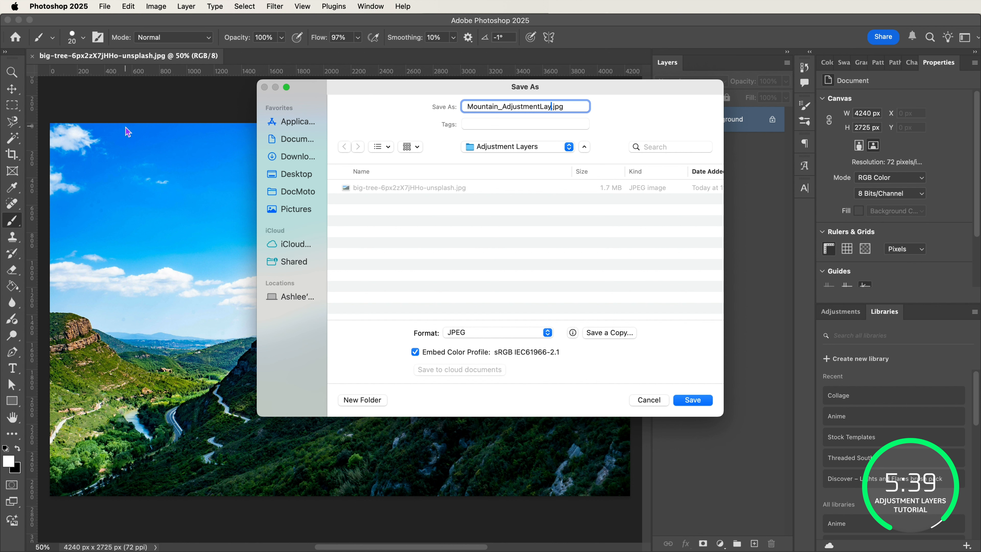
left_click(464, 334)
left_click(460, 264)
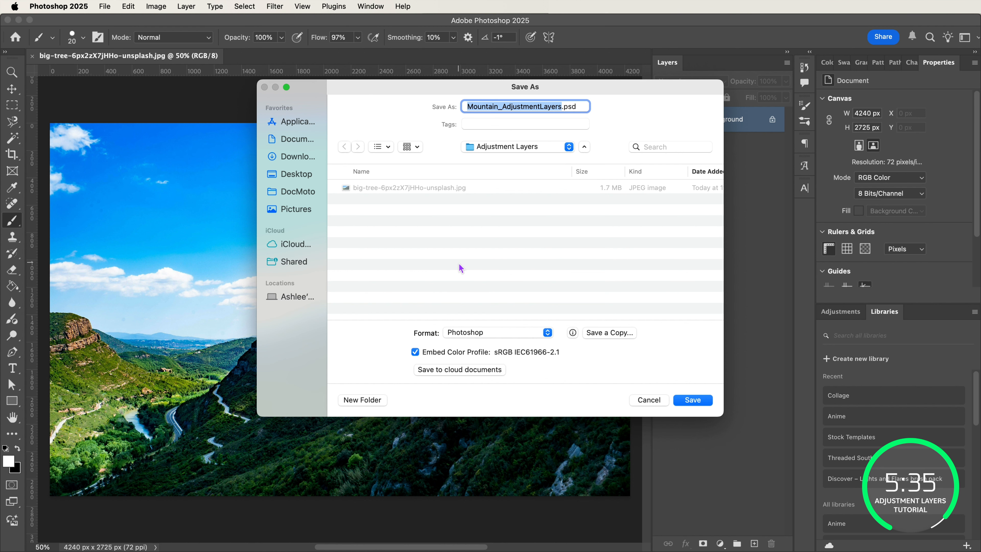
key("Return")
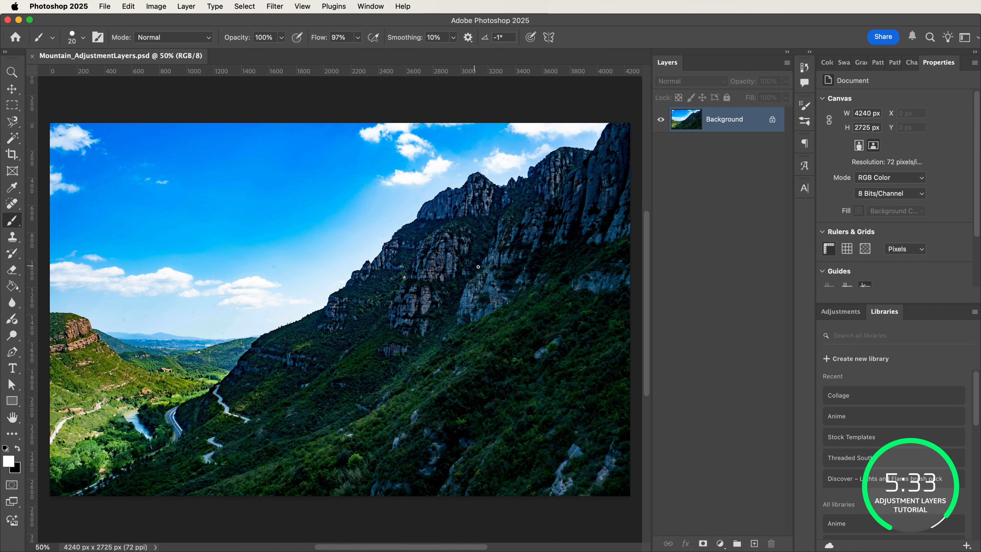
Step: Add a Hue/Saturation adjustment layer above the mountain photo with hue -23, saturation -43 and lightness -45
key("v")
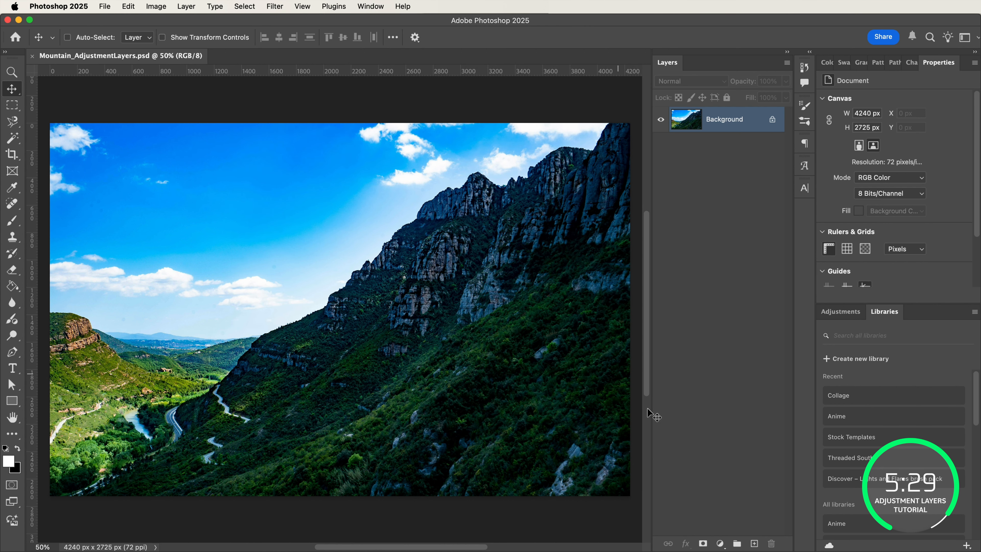
left_click(721, 543)
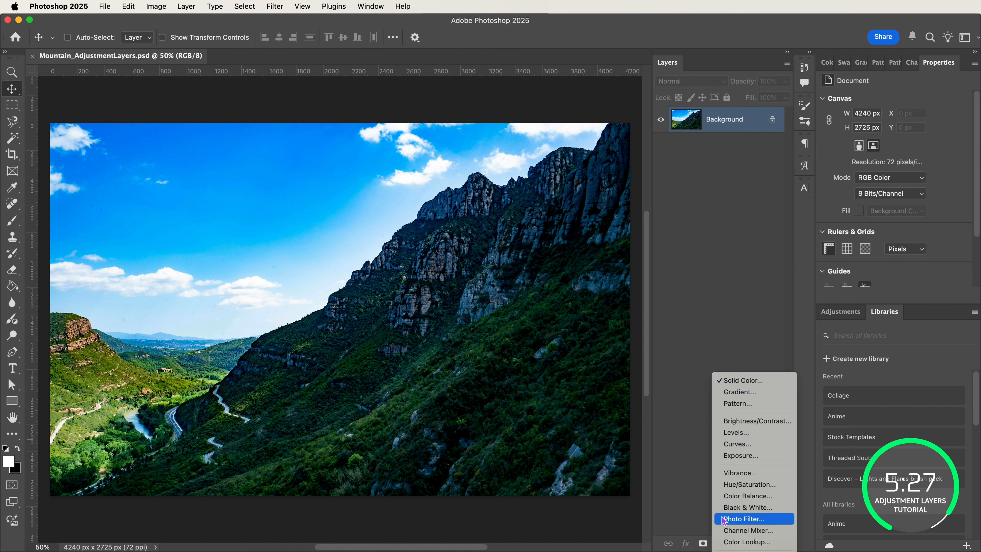
left_click(728, 488)
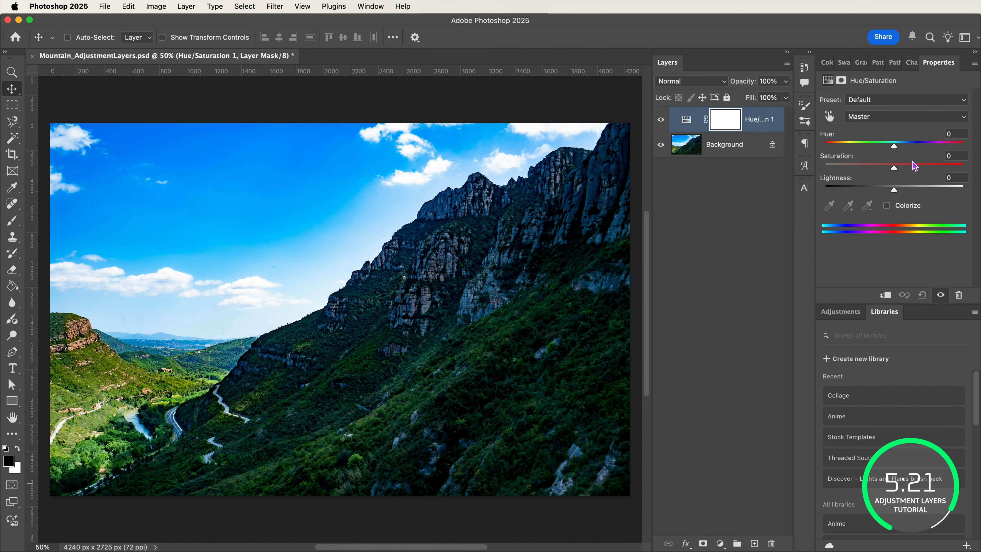
type("-23")
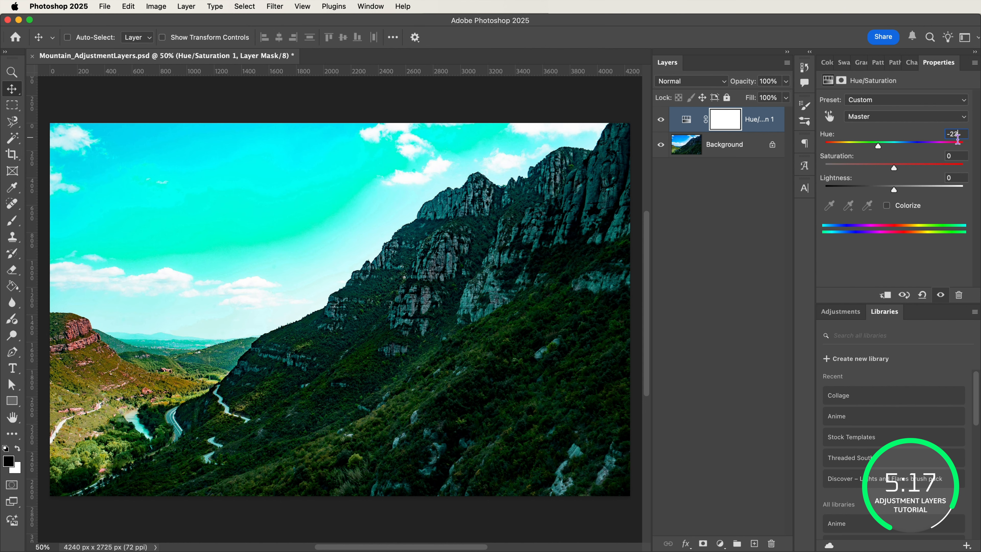
type("-43")
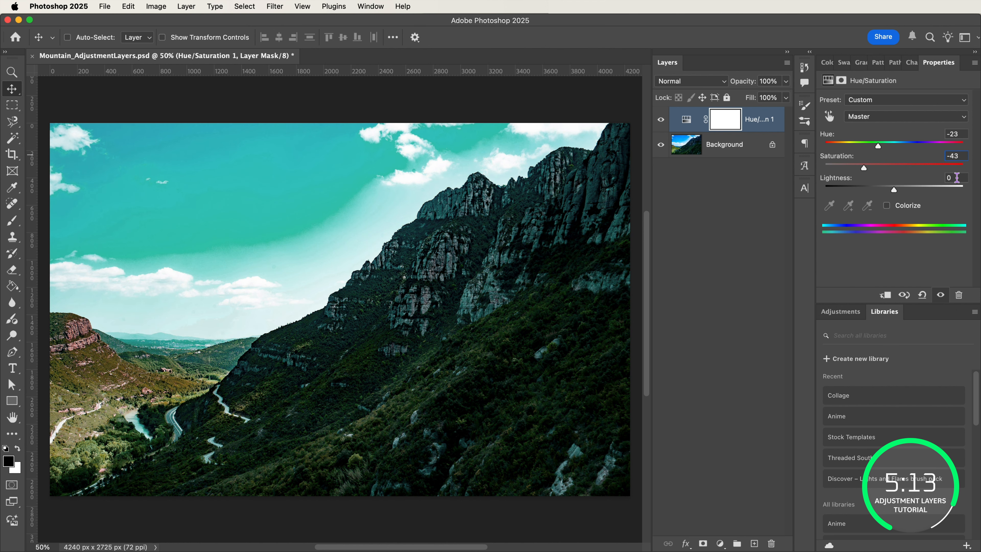
type("-45")
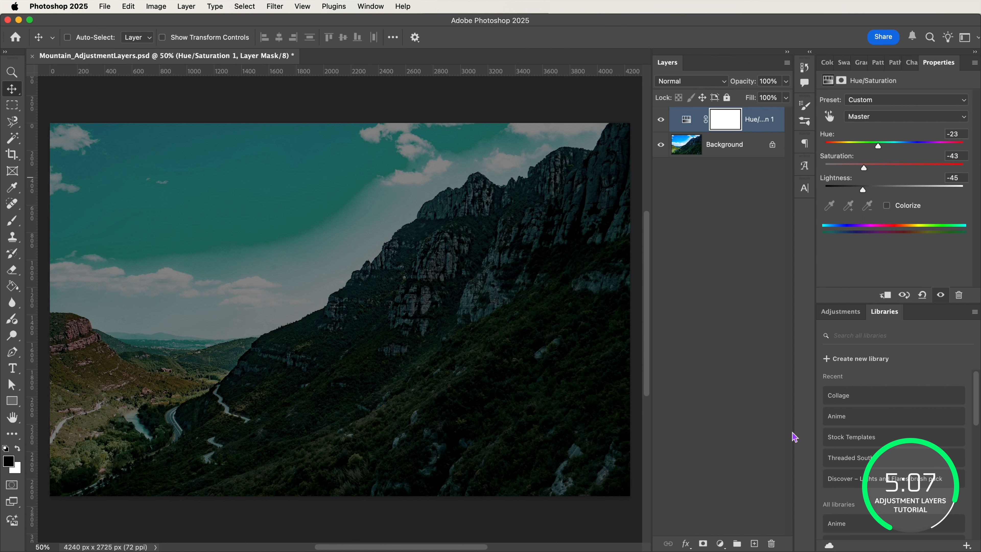
Step: Add a Color Balance adjustment layer and set the midtones' Yellow-Blue value to +52
left_click(721, 545)
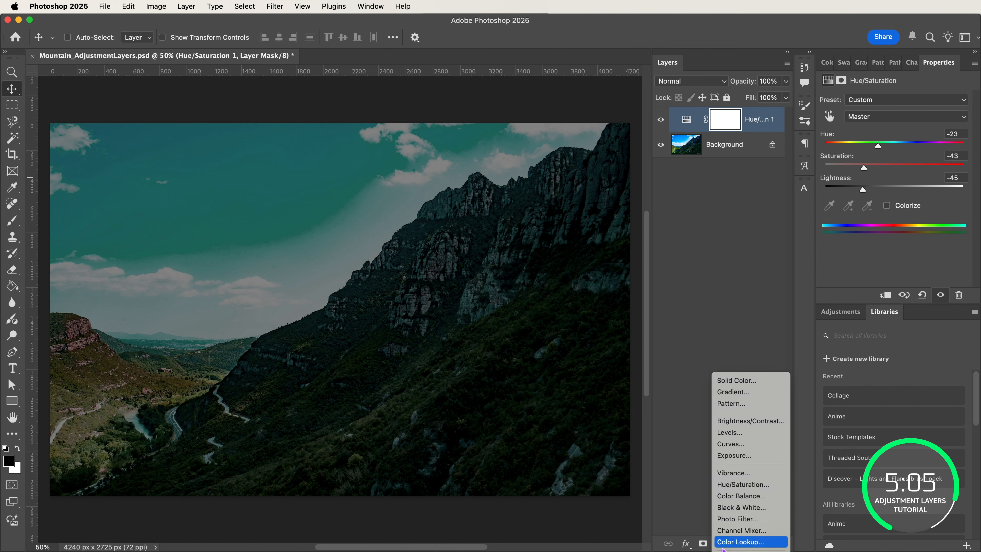
left_click(738, 497)
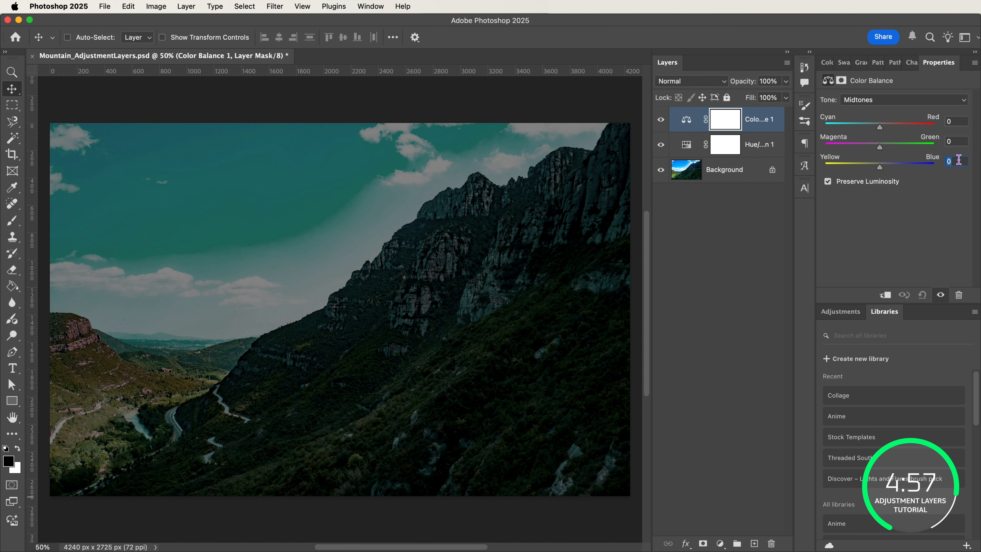
type("52")
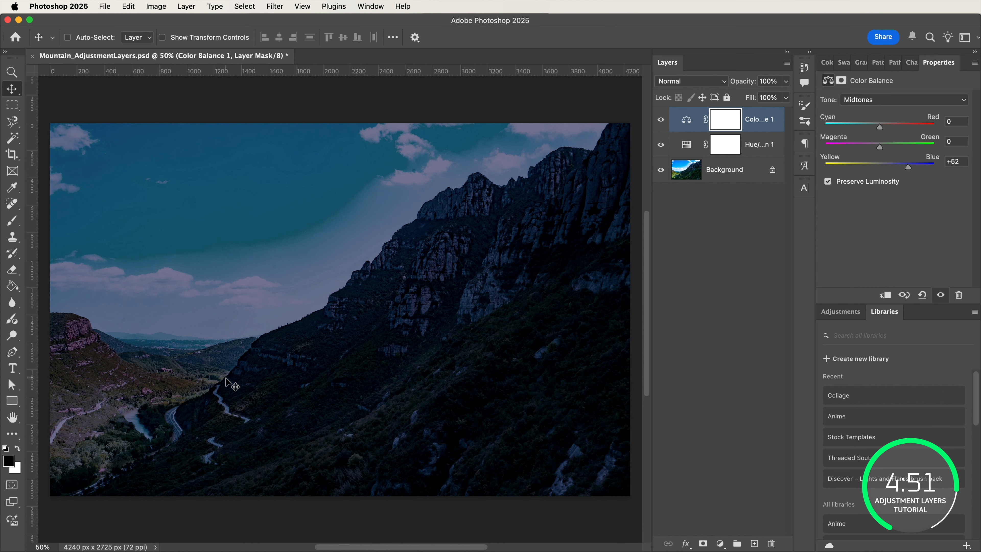
Step: Enter Quick Mask mode over the mountain photo and set up the Brush tool at 175 px
key("super+1")
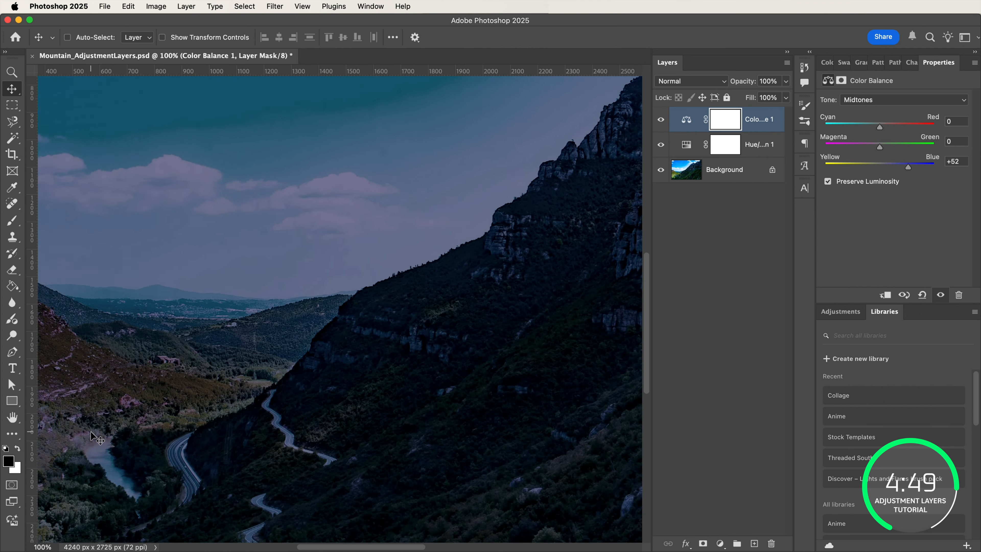
scroll(95, 437, "right", 5)
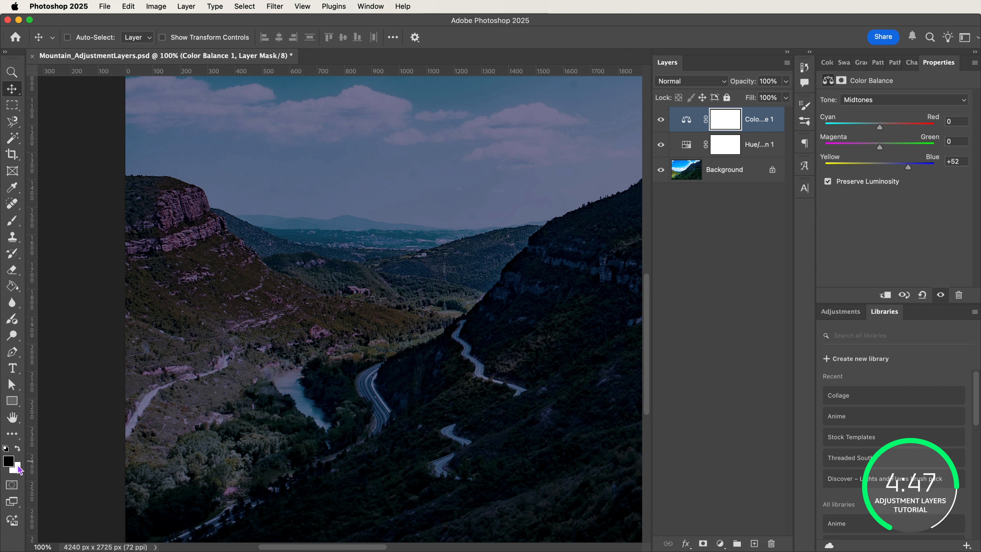
left_click(10, 487)
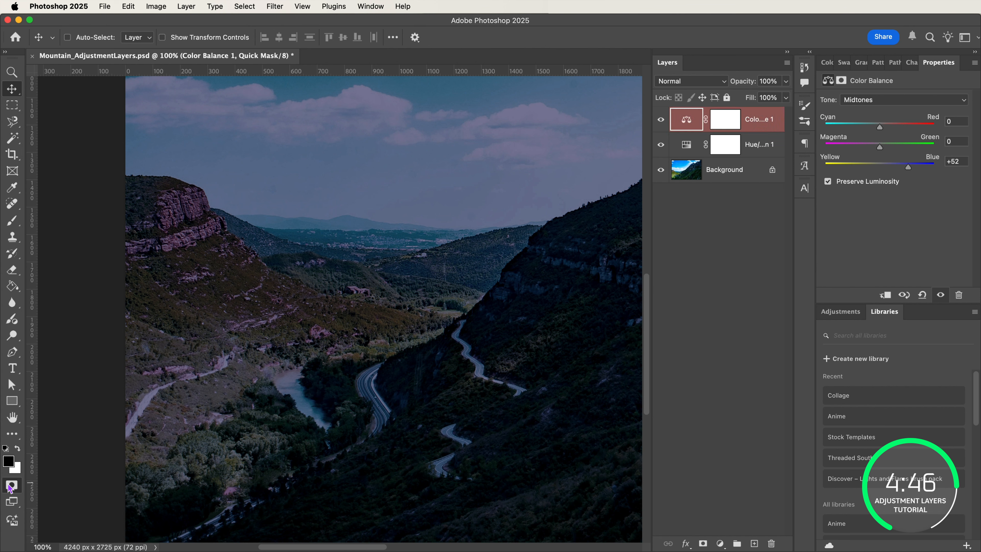
left_click(12, 222)
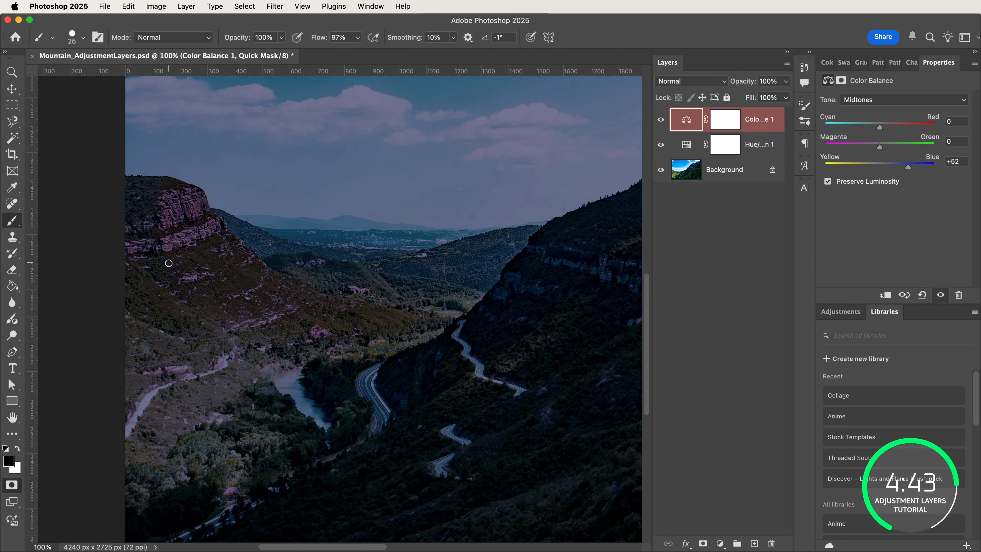
key("bracketright")
key("bracketright")
key("bracketright")
key("bracketright")
key("bracketright")
key("bracketright")
key("bracketright")
key("bracketright")
key("bracketright")
Step: Undo the trial stroke, soften the brush to 0% hardness and paint the Quick Mask over the valley and the rocky hillside at the photo's left
left_click_drag(169, 264, 139, 396)
key("super+z")
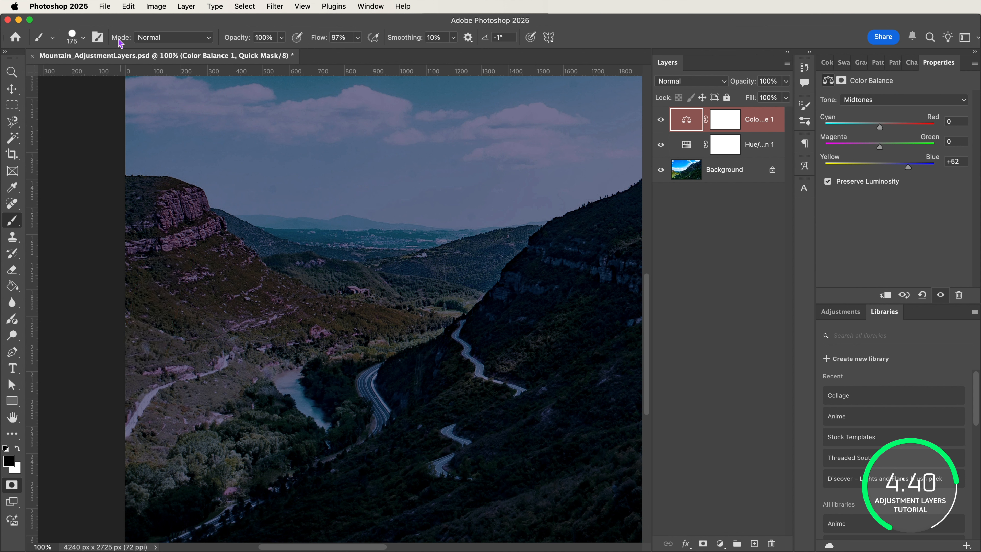
left_click(82, 38)
left_click_drag(115, 97, 62, 96)
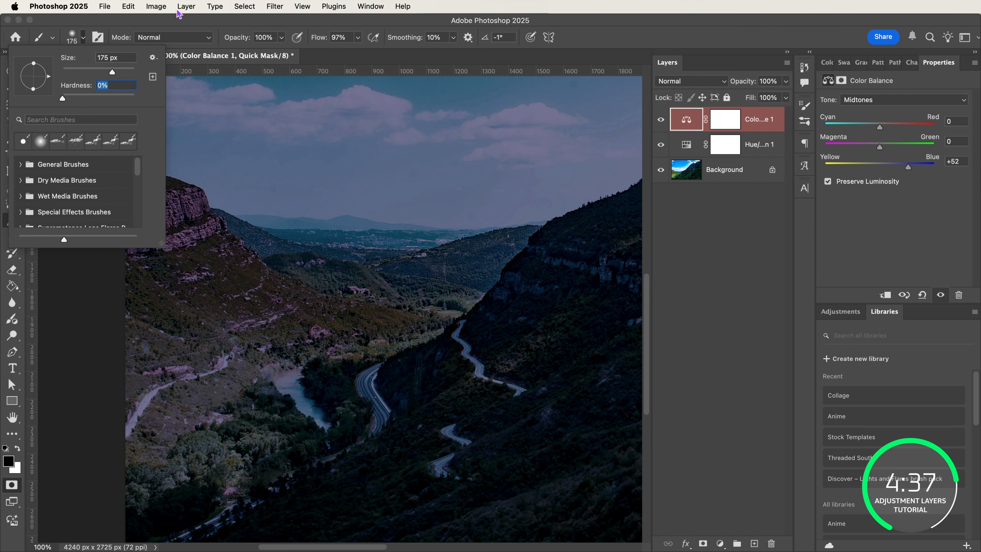
left_click(176, 28)
mouse_move(146, 340)
left_mouse_down()
mouse_move(134, 398)
mouse_move(133, 497)
mouse_move(178, 470)
mouse_move(217, 468)
mouse_move(237, 485)
mouse_move(272, 439)
mouse_move(240, 403)
mouse_move(265, 357)
mouse_move(393, 343)
mouse_move(466, 295)
mouse_move(376, 307)
mouse_move(366, 305)
mouse_move(419, 286)
mouse_move(292, 280)
mouse_move(402, 273)
mouse_move(196, 247)
mouse_move(321, 303)
mouse_move(180, 299)
mouse_move(350, 317)
mouse_move(176, 344)
left_mouse_up()
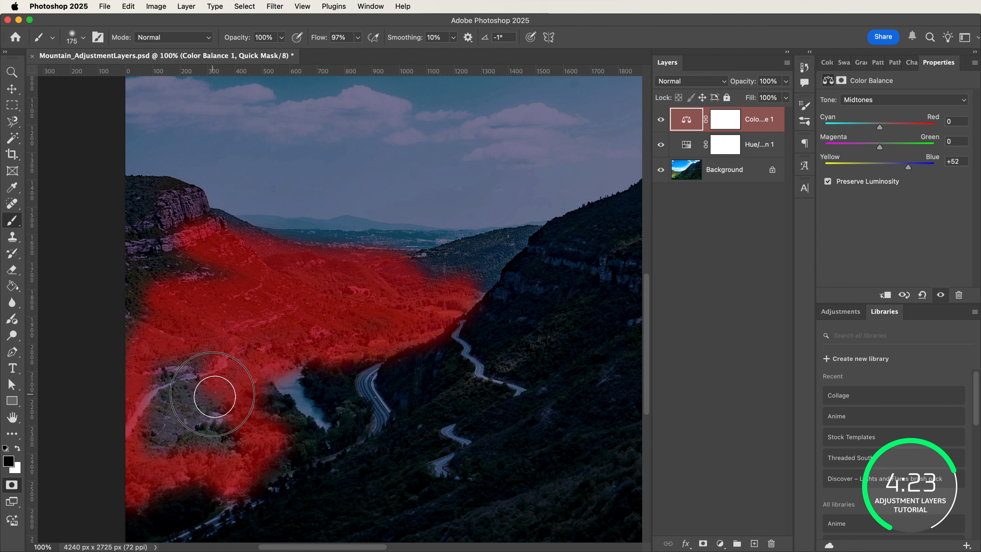
mouse_move(184, 428)
left_mouse_down()
mouse_move(191, 367)
mouse_move(178, 359)
mouse_move(135, 407)
mouse_move(138, 457)
mouse_move(202, 425)
mouse_move(187, 444)
mouse_move(229, 450)
mouse_move(193, 331)
mouse_move(140, 275)
mouse_move(131, 339)
mouse_move(141, 203)
mouse_move(163, 264)
mouse_move(215, 252)
mouse_move(139, 237)
mouse_move(211, 254)
mouse_move(264, 286)
mouse_move(125, 246)
mouse_move(173, 237)
mouse_move(141, 204)
left_mouse_up()
Step: Reduce the brush to 30 px and extend the Quick Mask along the skyline edge of the rocky hillside
key("bracketleft")
key("bracketleft")
key("bracketleft")
key("bracketleft")
key("bracketleft")
key("bracketleft")
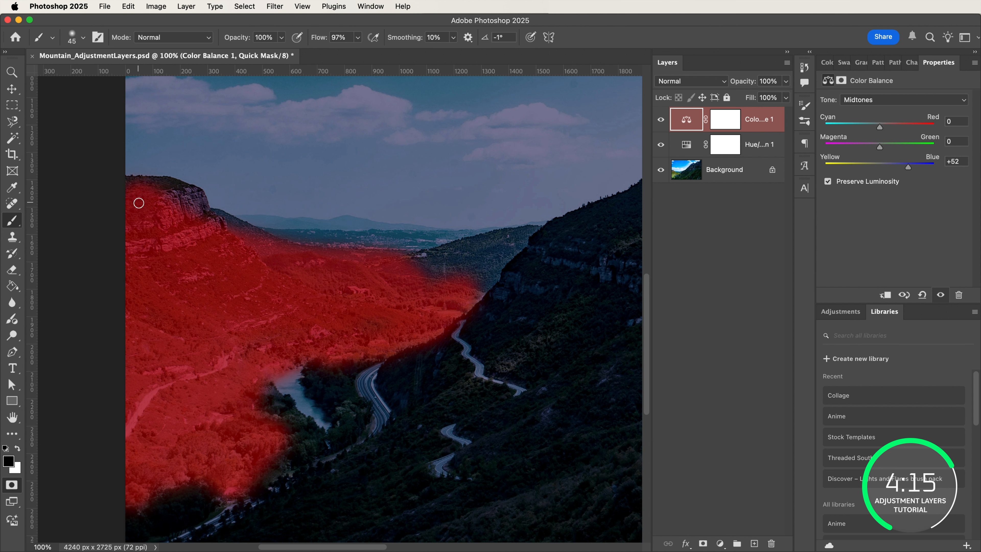
key("bracketleft")
mouse_move(145, 178)
left_mouse_down()
mouse_move(188, 188)
mouse_move(217, 213)
mouse_move(288, 244)
left_mouse_up()
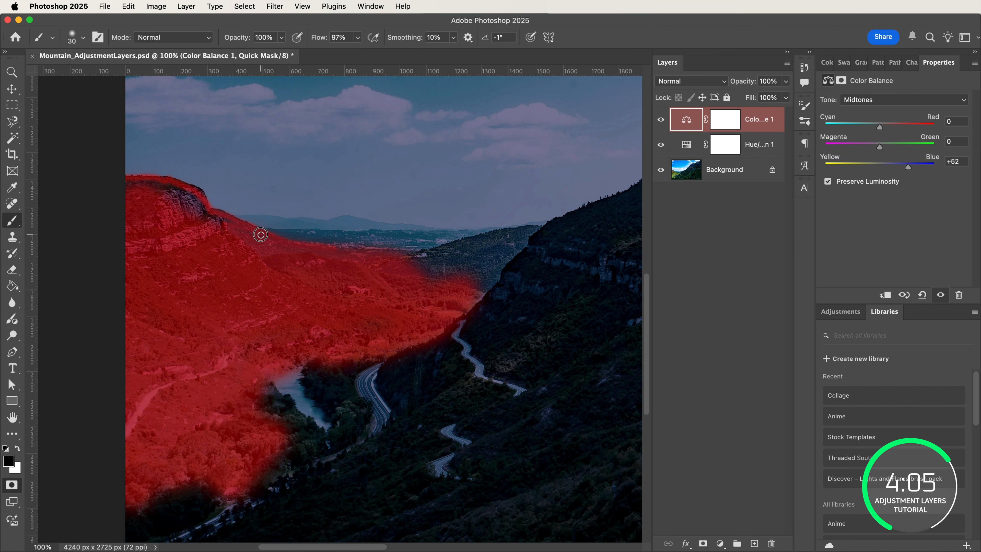
mouse_move(232, 219)
left_mouse_down()
mouse_move(207, 214)
mouse_move(229, 230)
mouse_move(147, 181)
mouse_move(184, 191)
mouse_move(193, 201)
mouse_move(175, 192)
mouse_move(205, 215)
mouse_move(184, 189)
mouse_move(206, 217)
left_mouse_up()
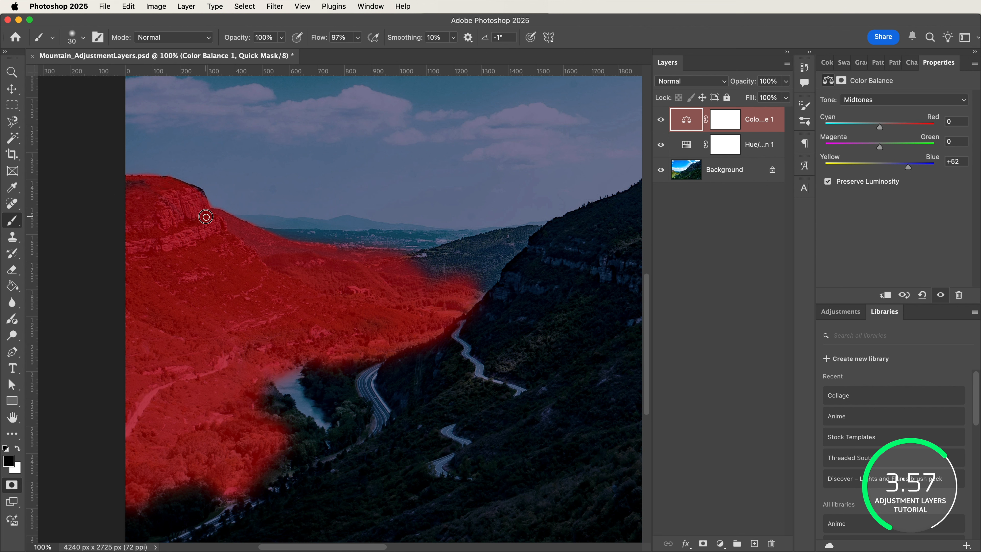
mouse_move(157, 191)
left_mouse_down()
mouse_move(127, 184)
mouse_move(173, 182)
mouse_move(205, 203)
left_mouse_up()
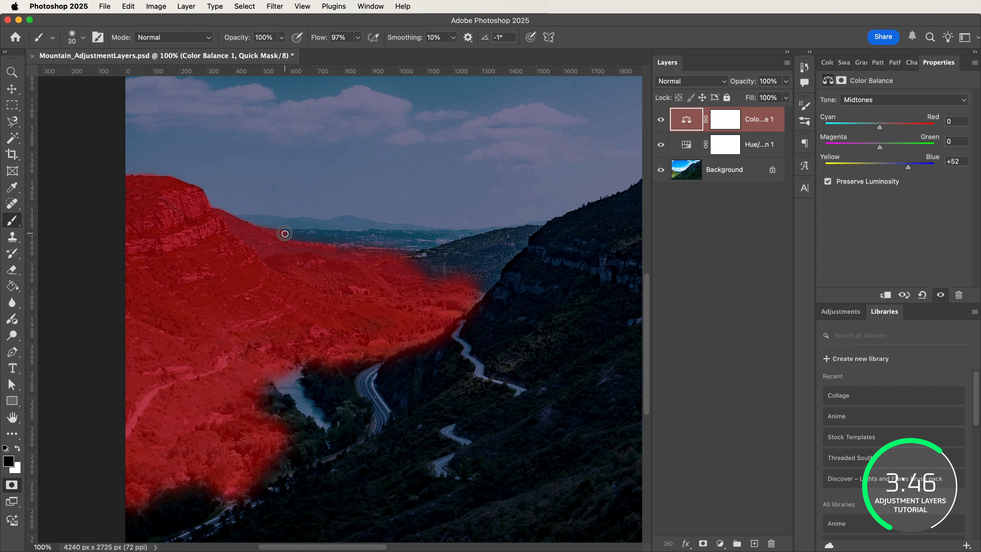
Step: Paint the Quick Mask over the distant hills up to the dark mountain's slope, enlarging the brush to 60 px
mouse_move(291, 233)
left_mouse_down()
mouse_move(473, 234)
mouse_move(545, 223)
mouse_move(480, 294)
left_mouse_up()
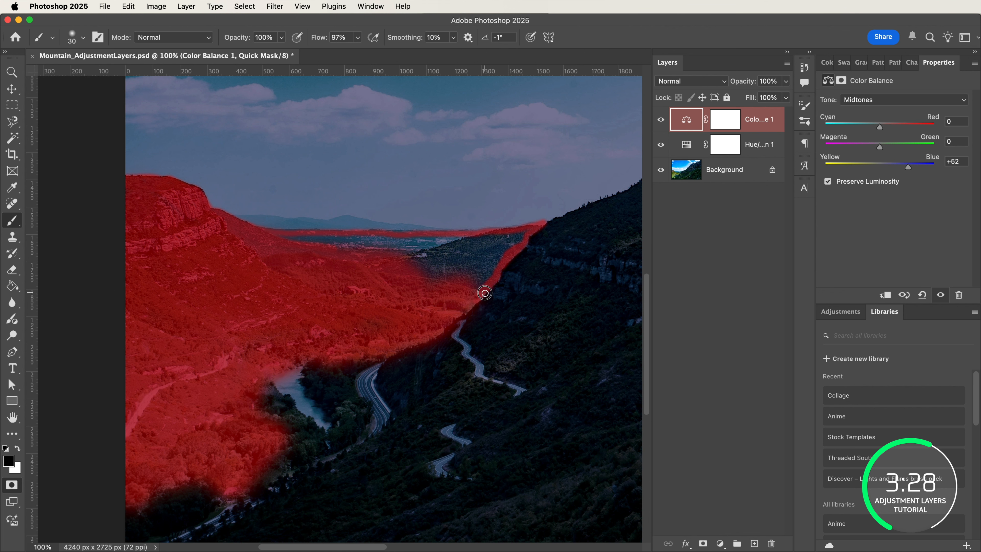
mouse_move(485, 276)
left_mouse_down()
mouse_move(471, 291)
mouse_move(493, 261)
mouse_move(446, 278)
mouse_move(478, 271)
mouse_move(454, 287)
mouse_move(437, 265)
mouse_move(467, 264)
mouse_move(404, 272)
mouse_move(429, 282)
mouse_move(441, 262)
mouse_move(380, 254)
mouse_move(472, 251)
mouse_move(279, 239)
mouse_move(380, 248)
mouse_move(325, 250)
mouse_move(372, 241)
mouse_move(260, 233)
mouse_move(486, 250)
mouse_move(428, 239)
mouse_move(482, 246)
mouse_move(466, 243)
mouse_move(520, 233)
mouse_move(489, 267)
mouse_move(492, 245)
mouse_move(464, 259)
mouse_move(507, 244)
mouse_move(476, 240)
mouse_move(517, 238)
mouse_move(465, 295)
left_mouse_up()
key("bracketright")
key("bracketright")
key("bracketright")
key("bracketright")
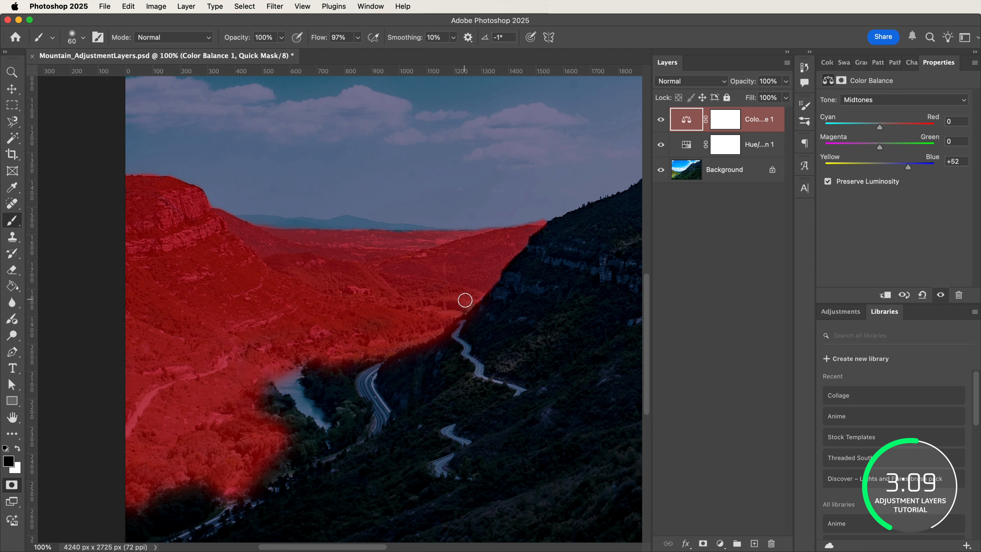
Step: Exit Quick Mask mode and invert the selection so only the painted valley and hillside are selected
key("super+minus")
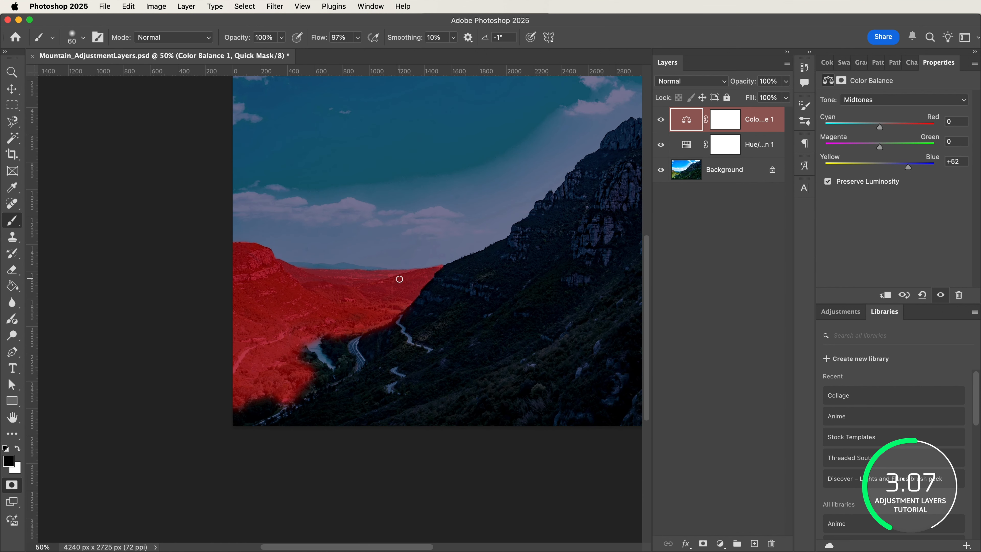
key("super+minus")
scroll(400, 279, "right", 3)
scroll(399, 279, "up", 2)
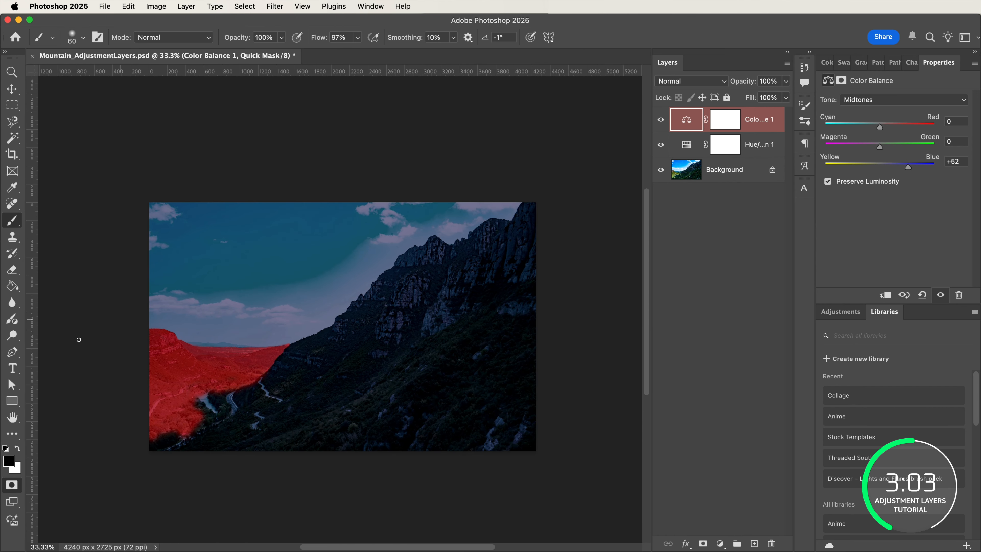
left_click(17, 448)
key("q")
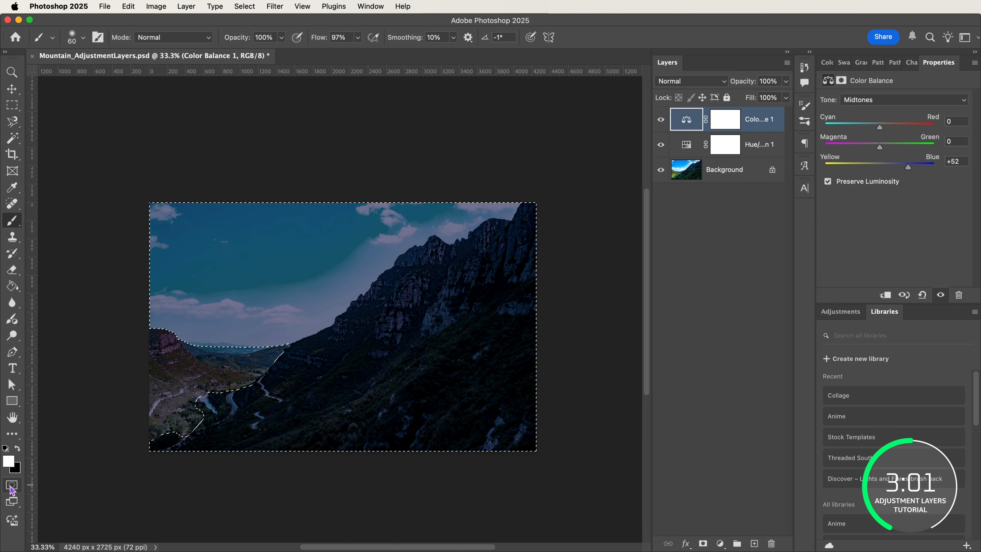
left_click(244, 6)
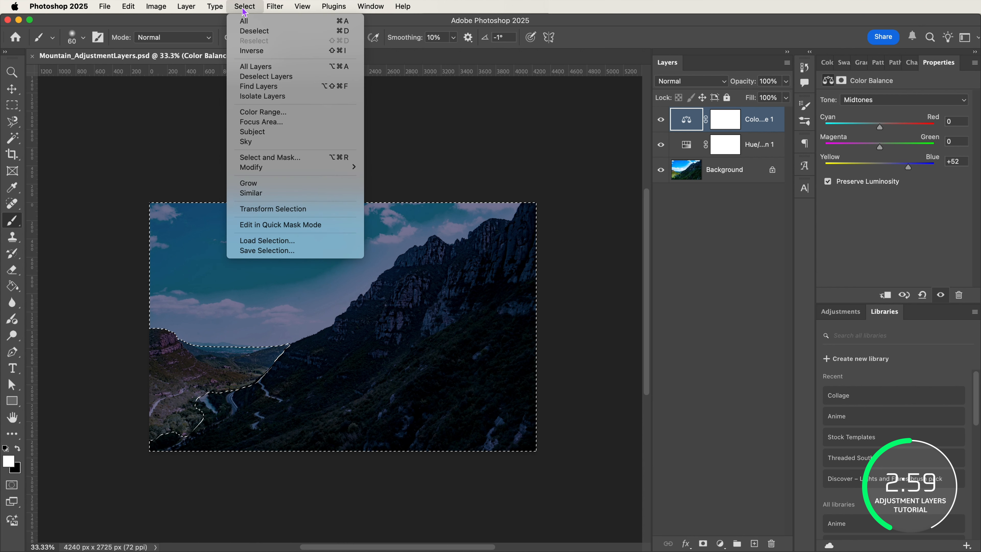
left_click(247, 50)
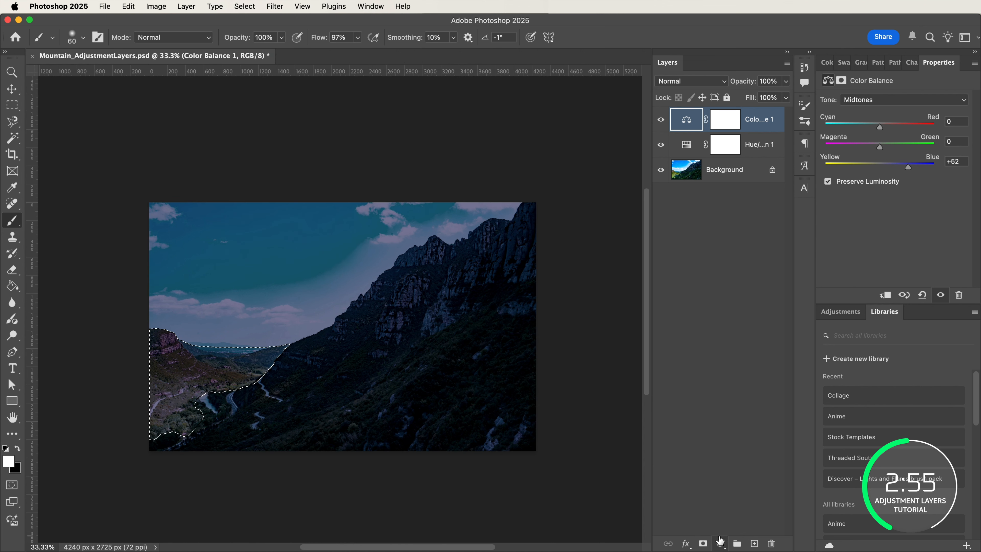
Step: Add a Brightness/Contrast adjustment layer from the valley selection with brightness -112 and contrast 36
left_click(720, 545)
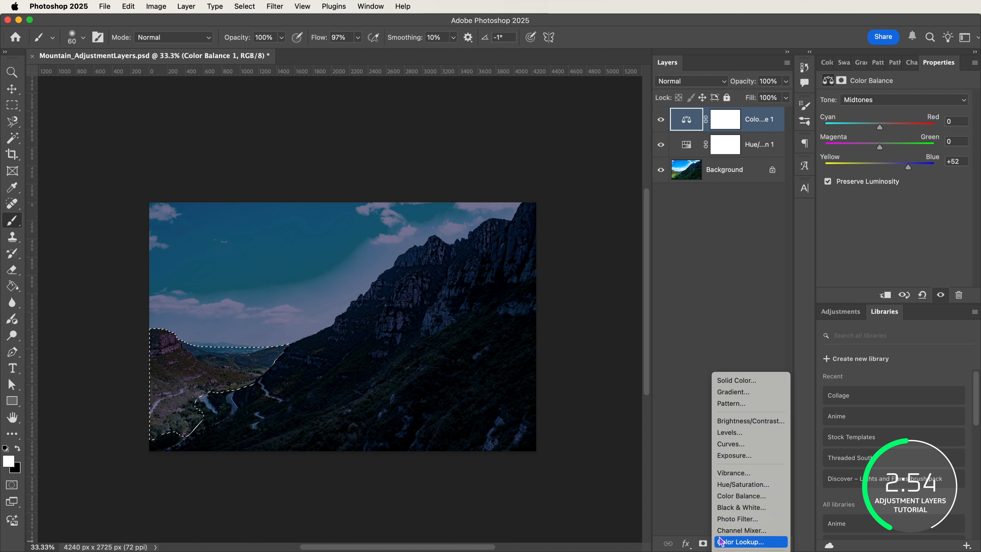
left_click(733, 427)
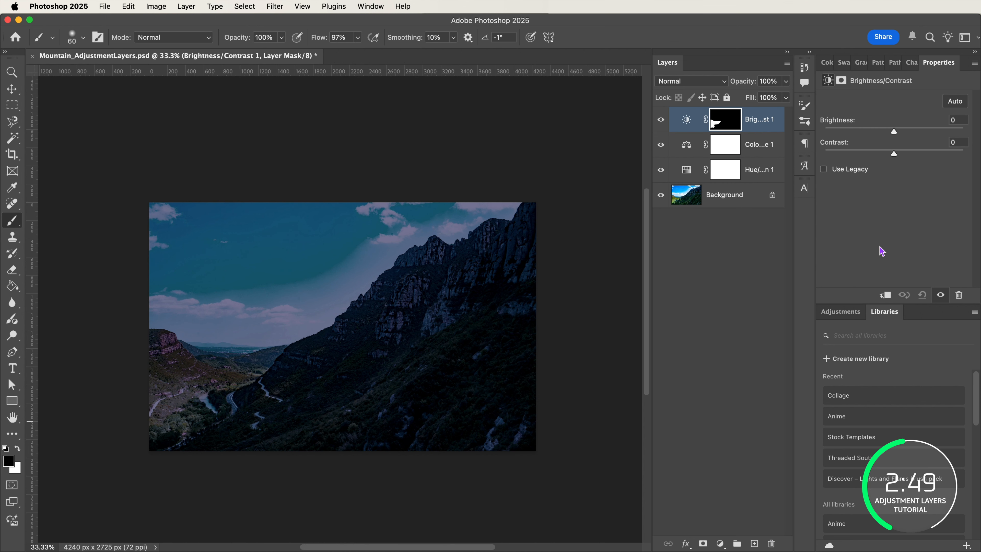
type("-112")
key("Return")
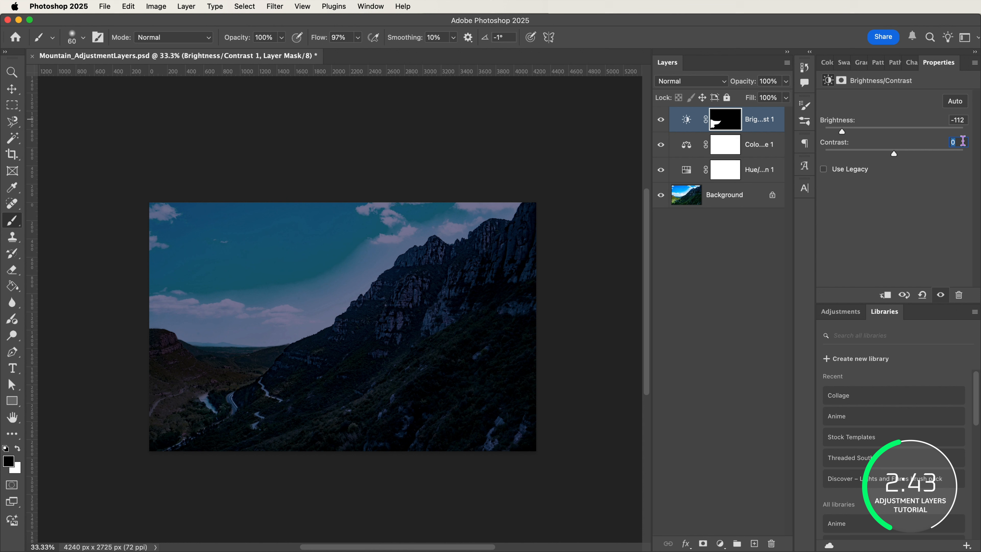
type("35")
key("Return")
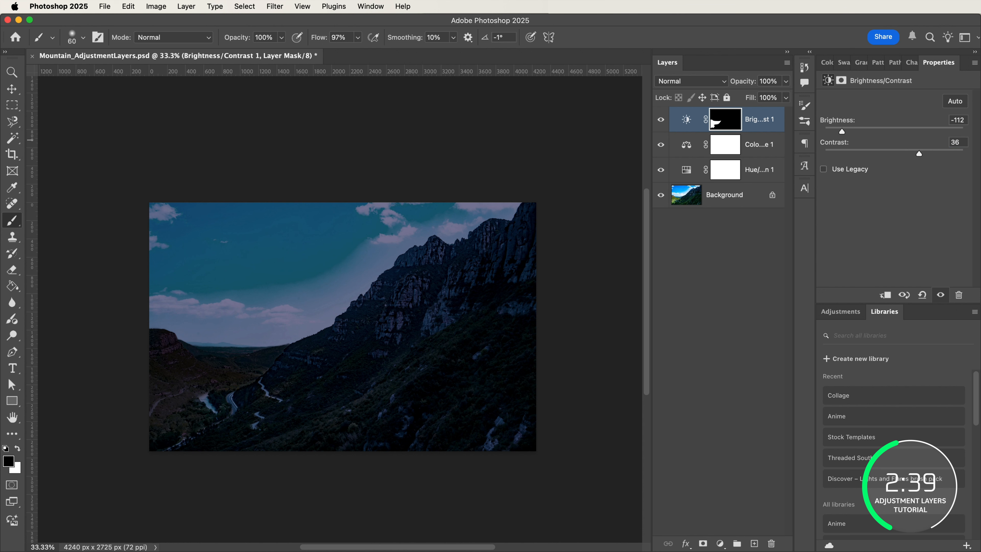
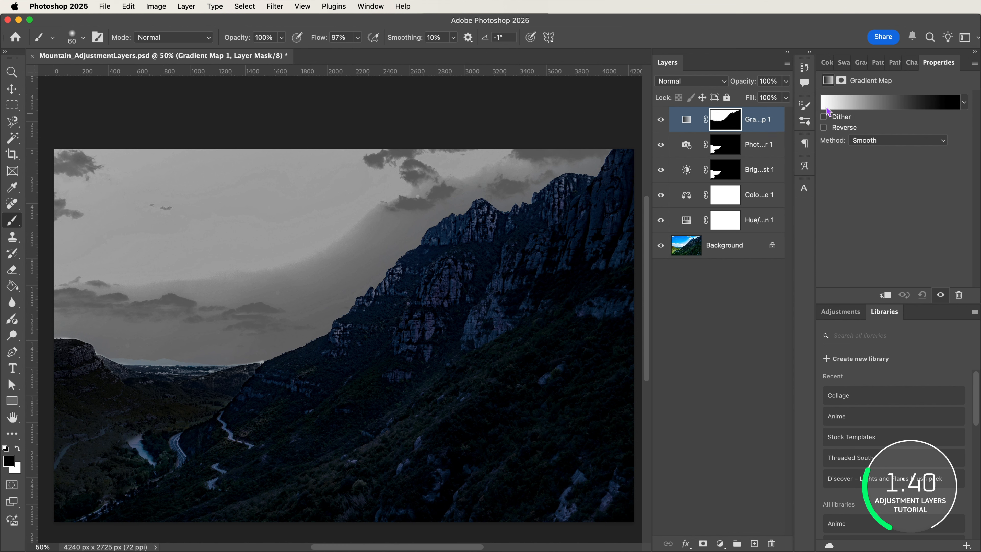
Step: Apply the black-to-white Foreground to Background preset from Basics to the sky's Gradient Map layer
left_click(839, 110)
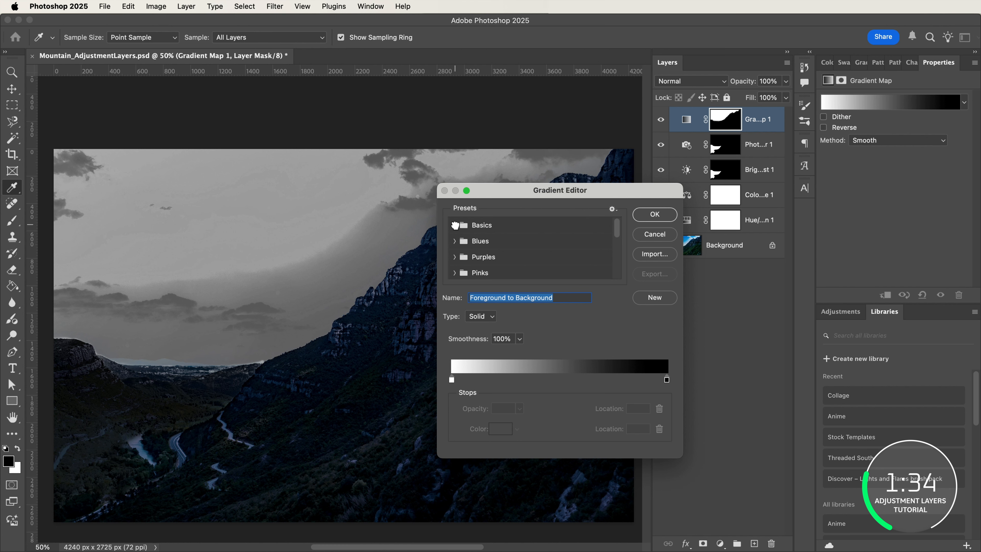
left_click(455, 225)
left_click(467, 242)
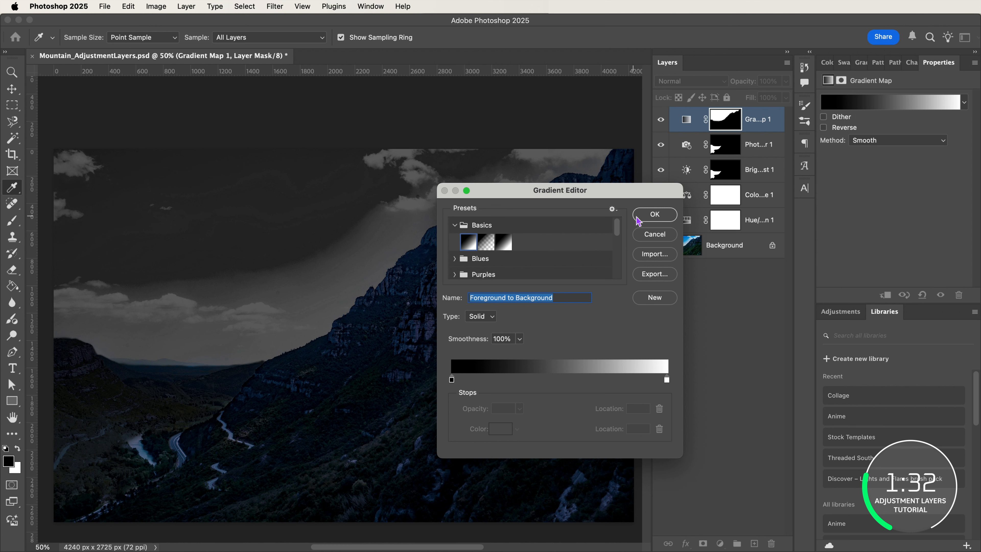
left_click(640, 220)
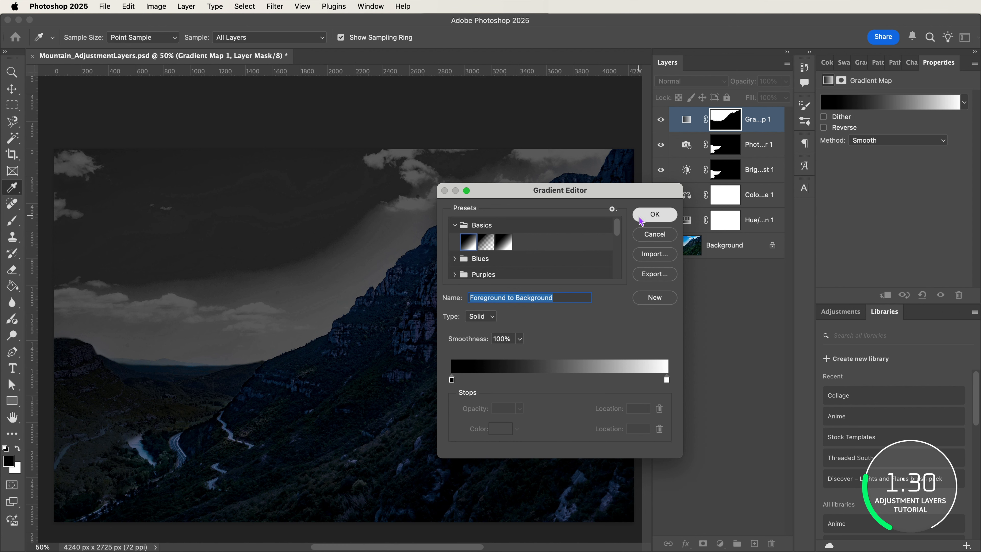
Step: Load the Gradient Map layer's mask as a selection and add a Gradient fill layer over the sky
left_click(728, 122, "super")
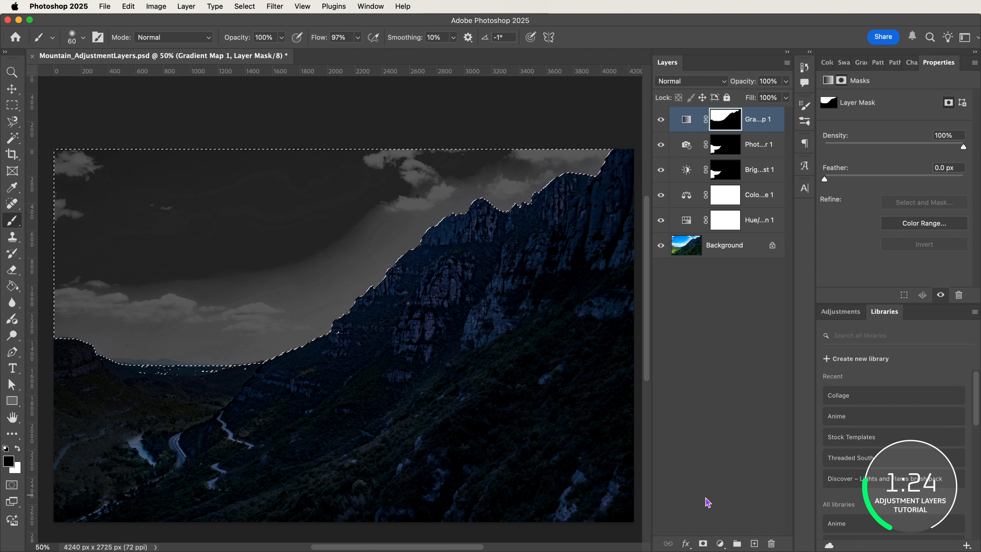
left_click(720, 543)
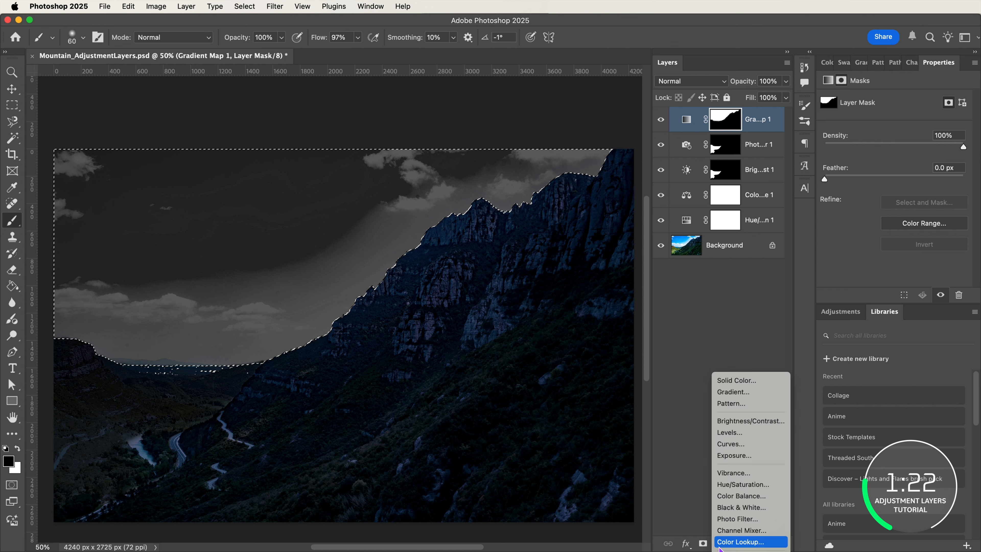
left_click(727, 392)
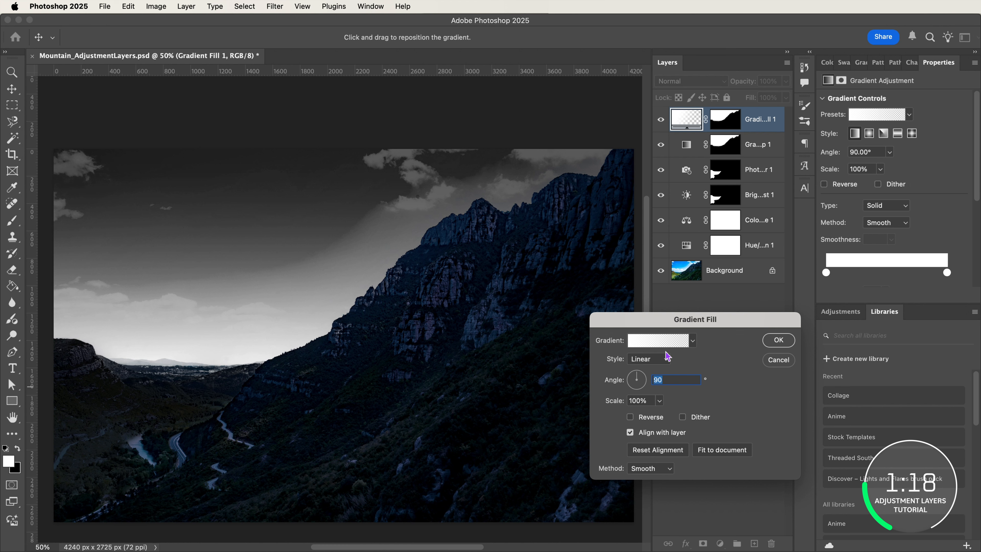
Step: Set the starting color stop of the sky's fill gradient to dark blue 04122d
left_click(662, 343)
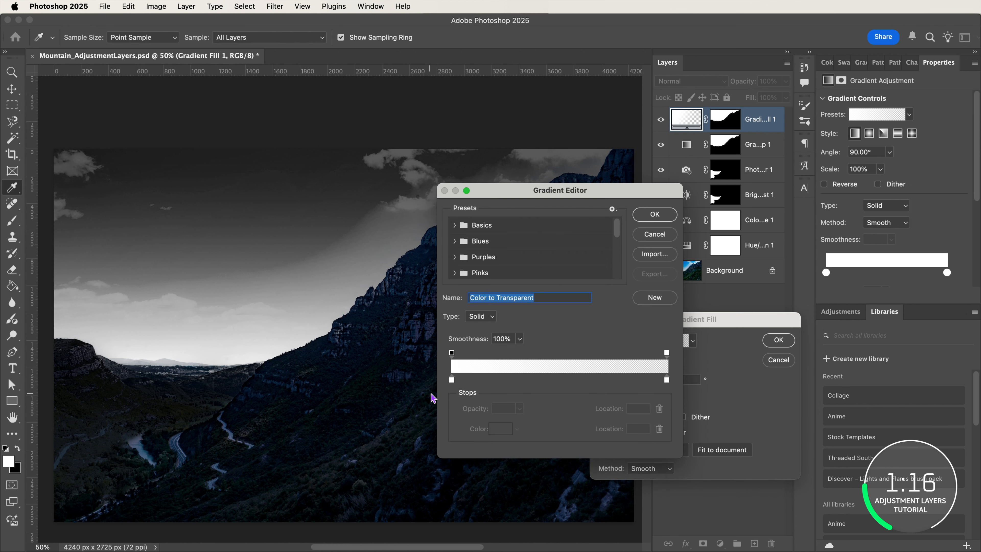
left_click(452, 380)
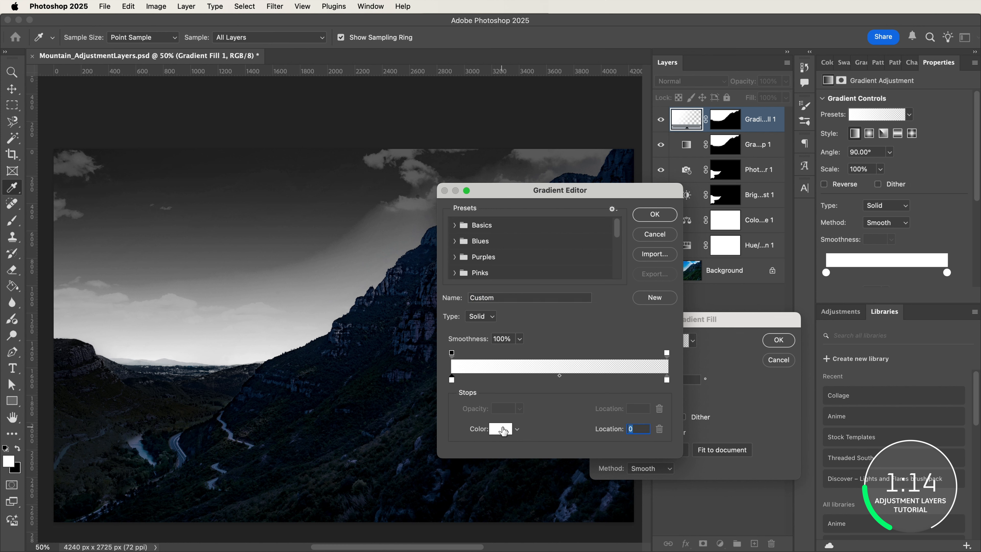
left_click(502, 429)
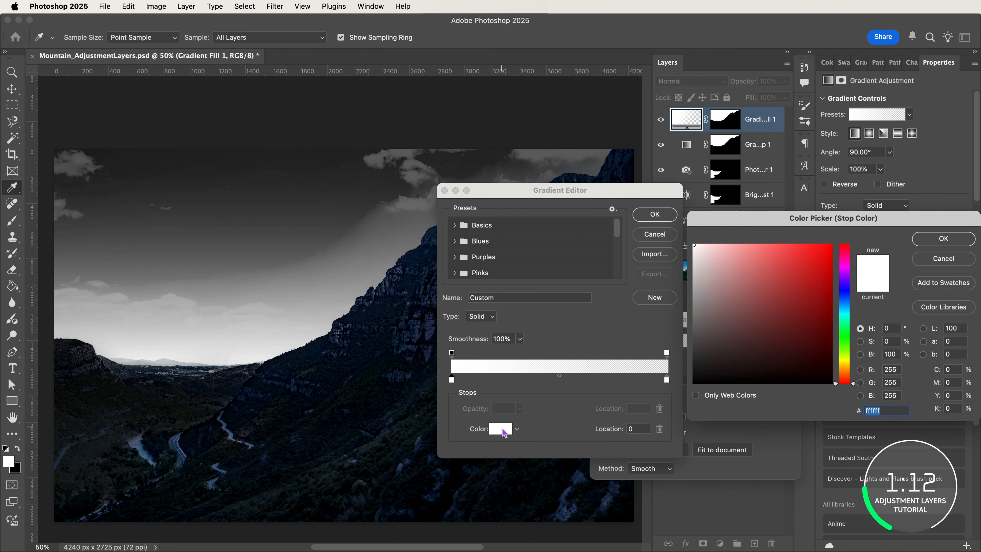
type("04")
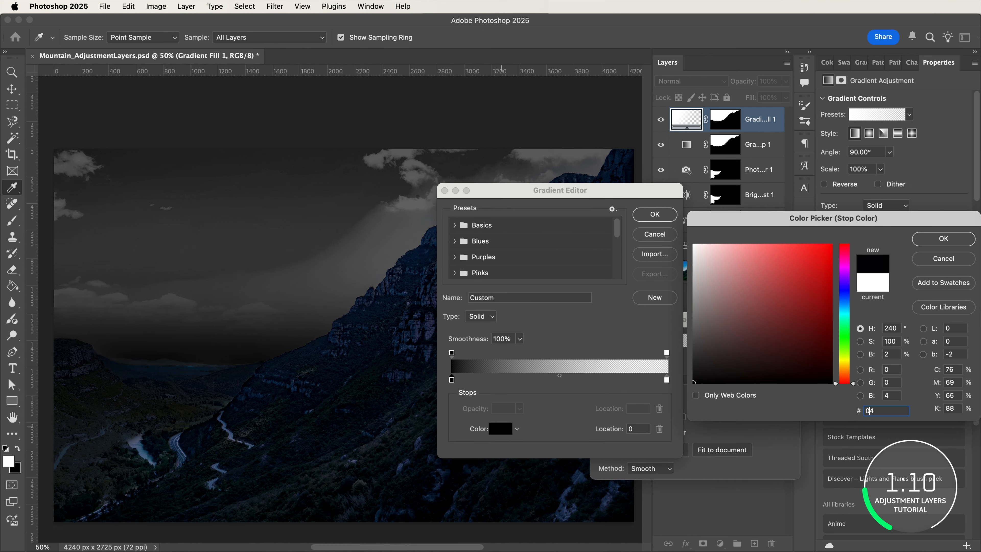
type("122d")
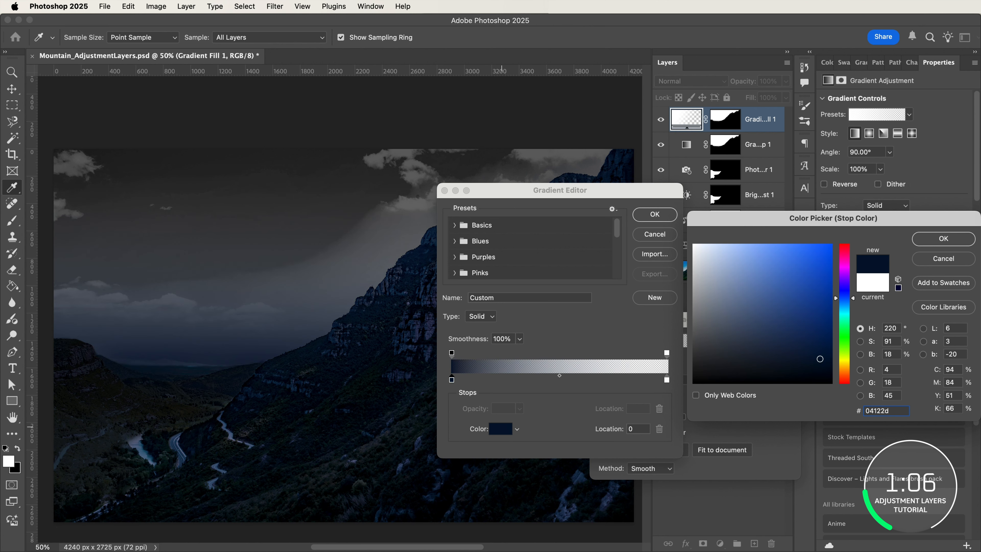
key("Return")
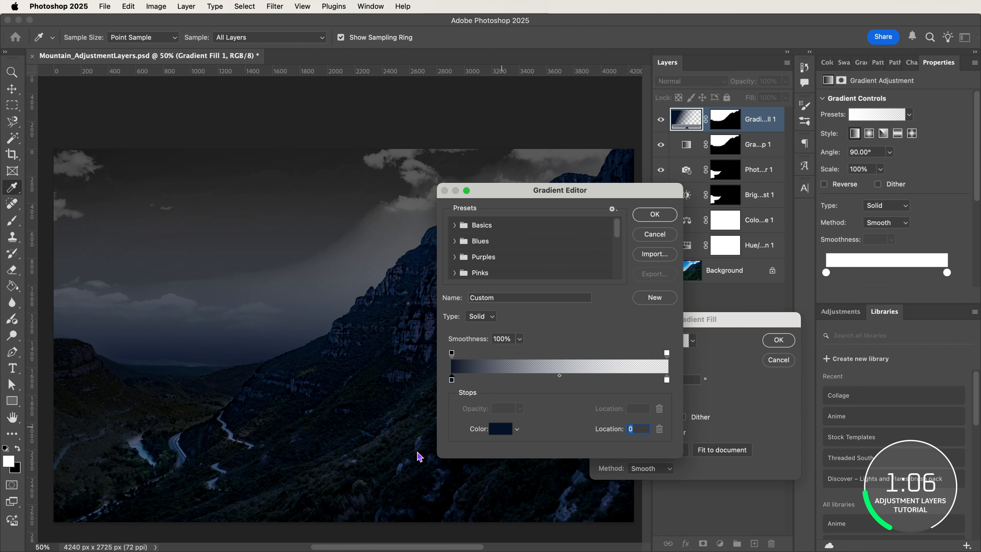
Step: Set the ending opacity stop of the sky's fill gradient to 100%
left_click(667, 354)
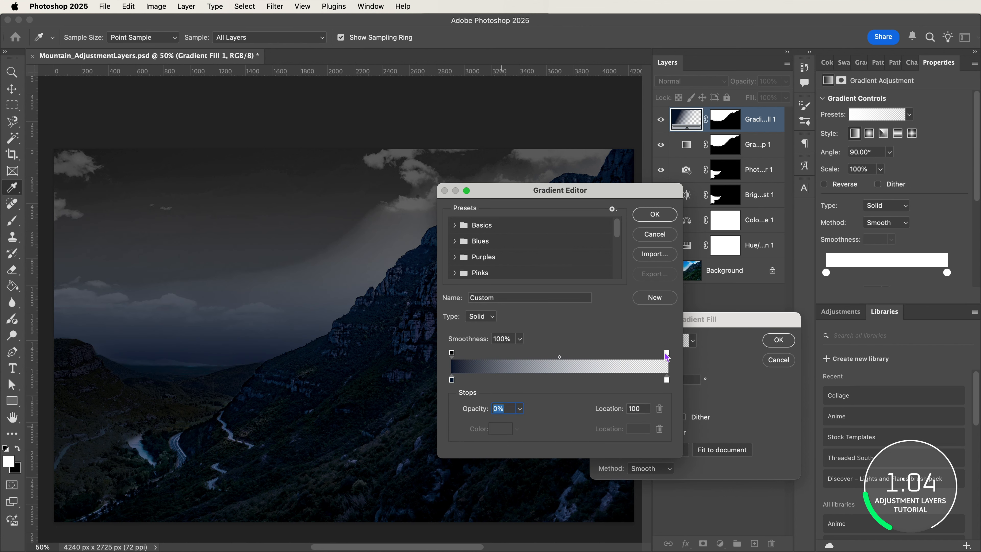
left_click(519, 409)
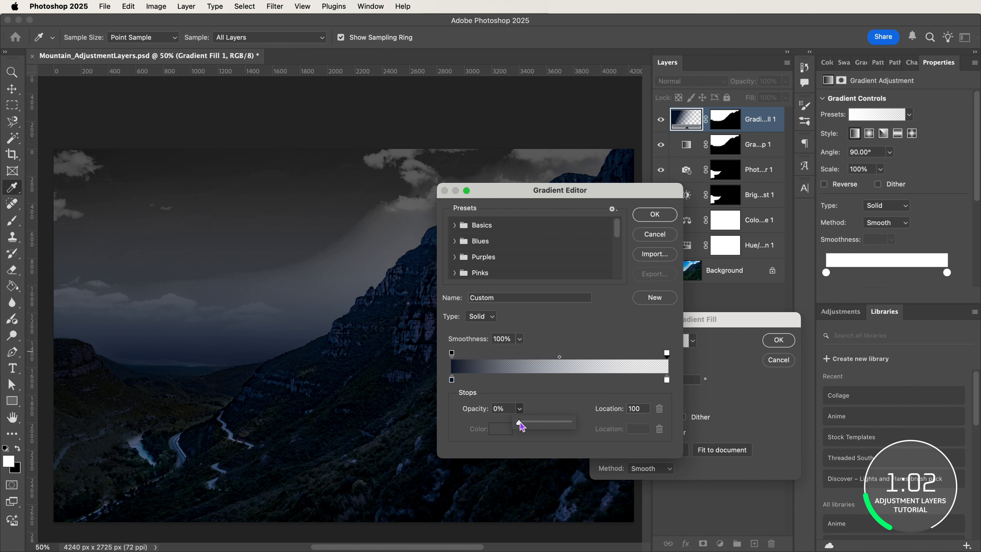
left_click_drag(520, 426, 620, 440)
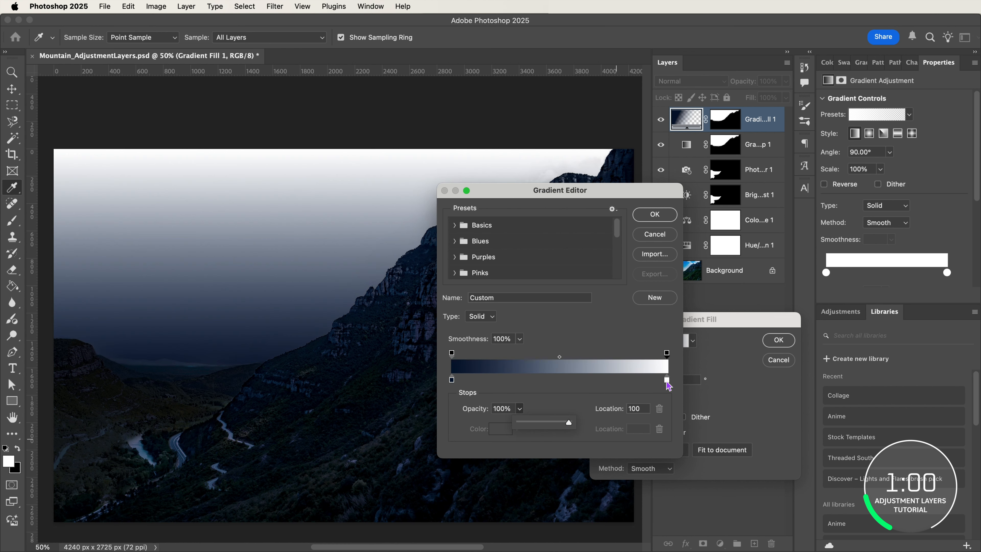
Step: Set the ending color stop of the sky's fill gradient to light blue 55a1ff and accept the gradient fill
left_click(667, 381)
left_click(499, 430)
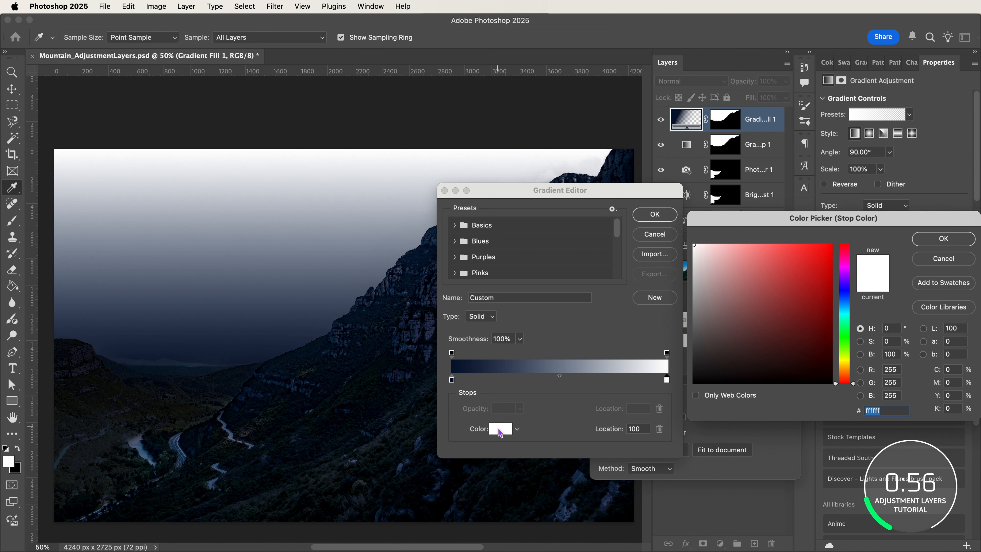
type("55a1")
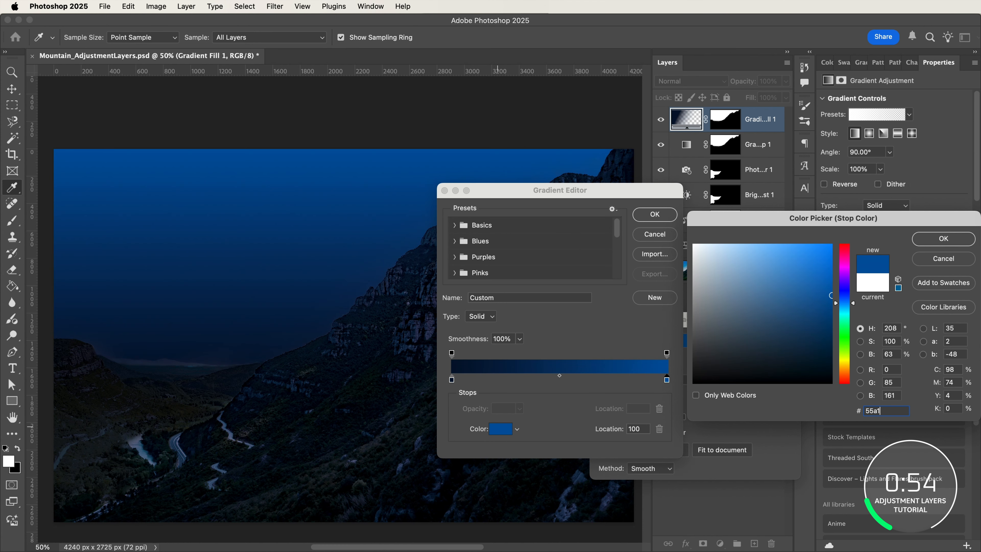
type("ff")
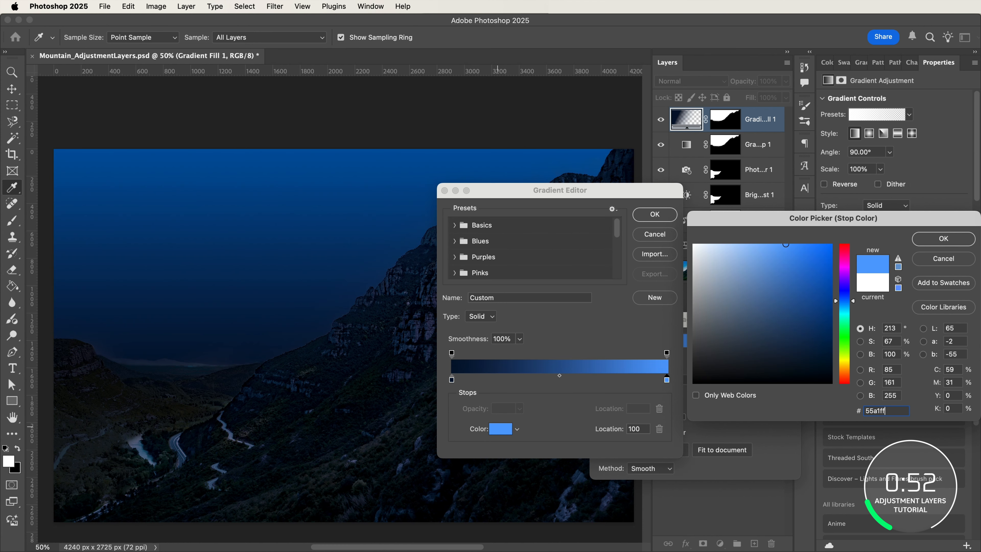
key("Return")
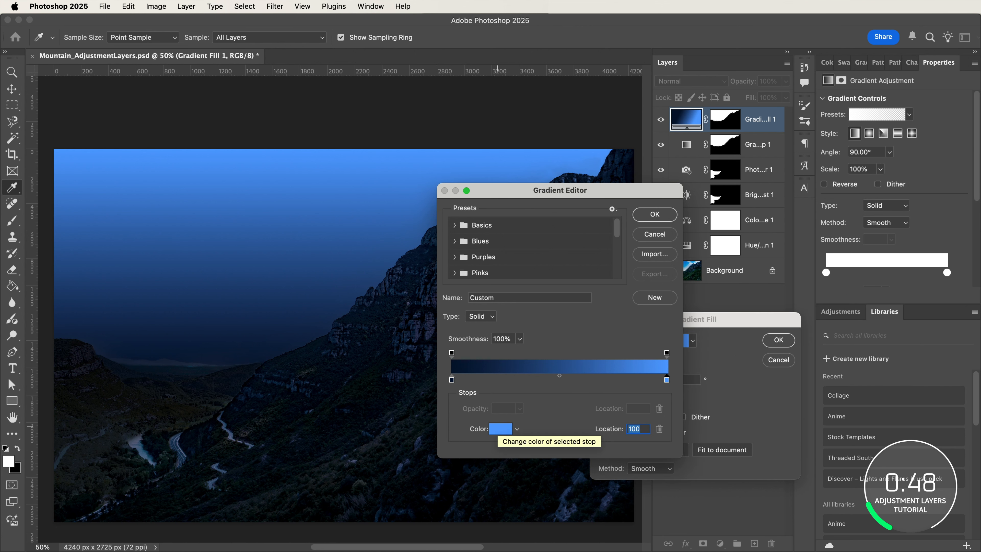
key("Return")
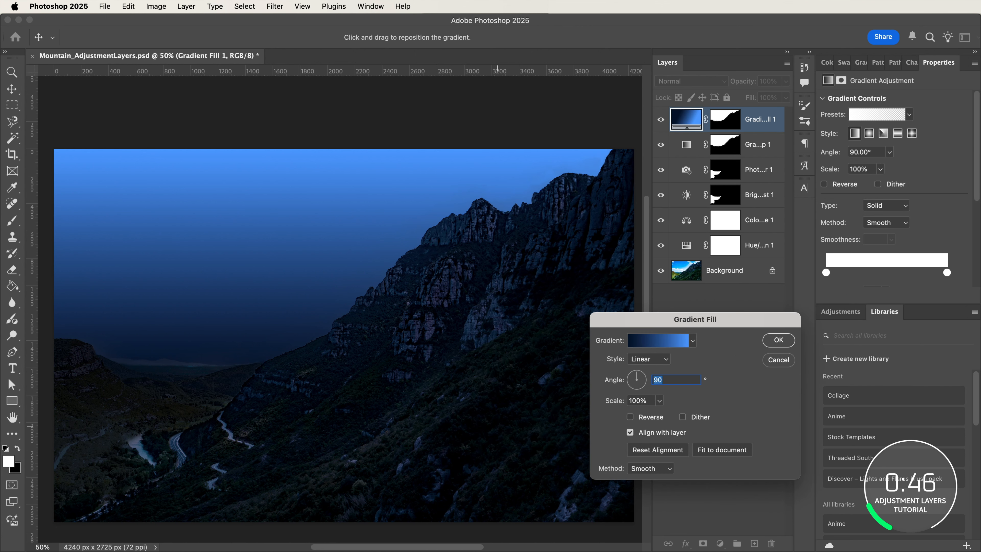
key("Return")
Step: Reverse the sky's gradient fill and set that layer's opacity to 88%
key("b")
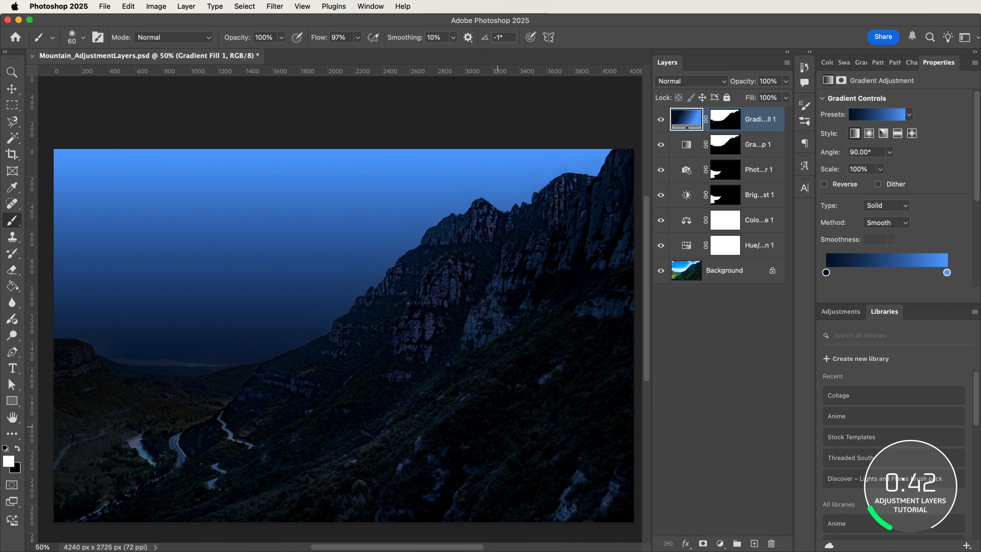
left_click(824, 184)
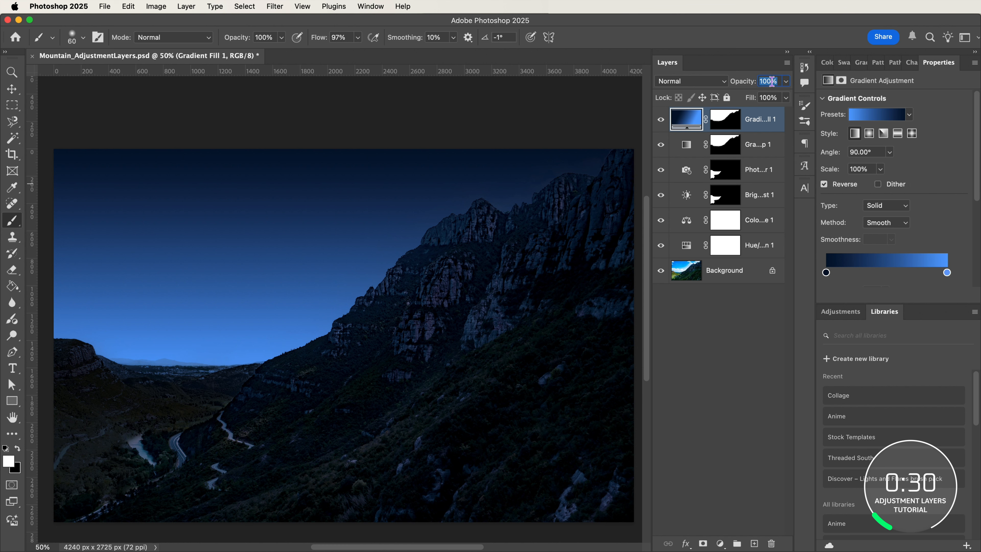
type("88")
key("Return")
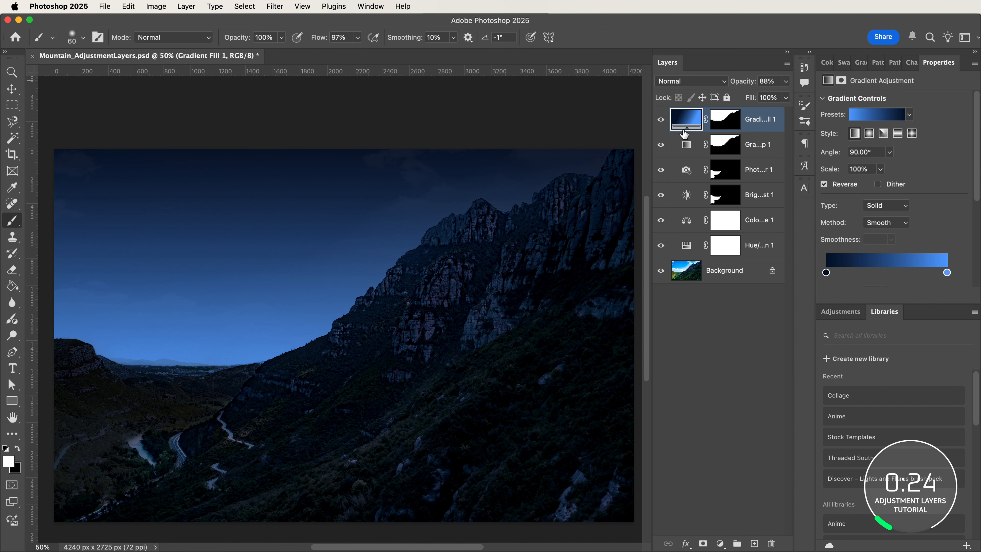
Step: Add a Vibrance adjustment layer above the gradient fill with vibrance +29 and saturation -25
left_click(721, 544)
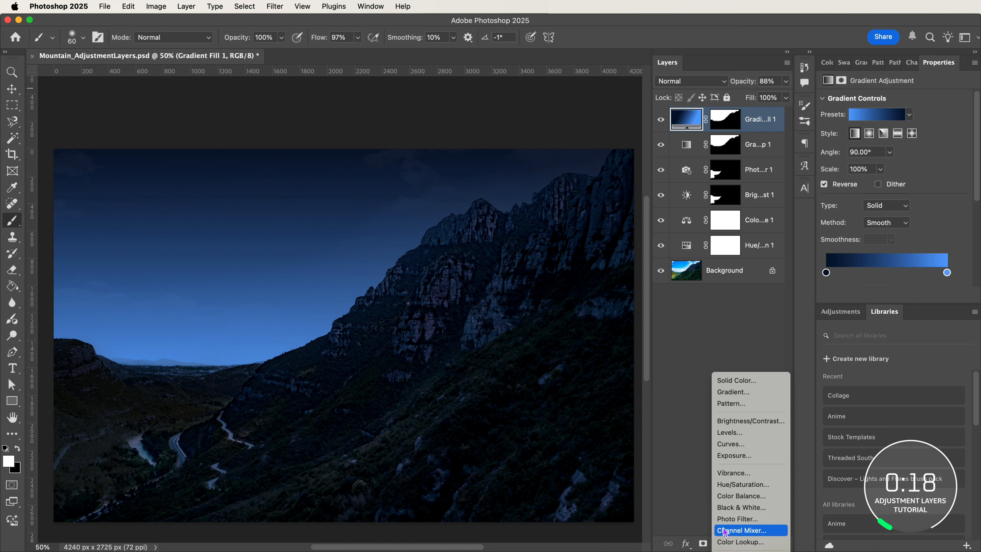
left_click(721, 473)
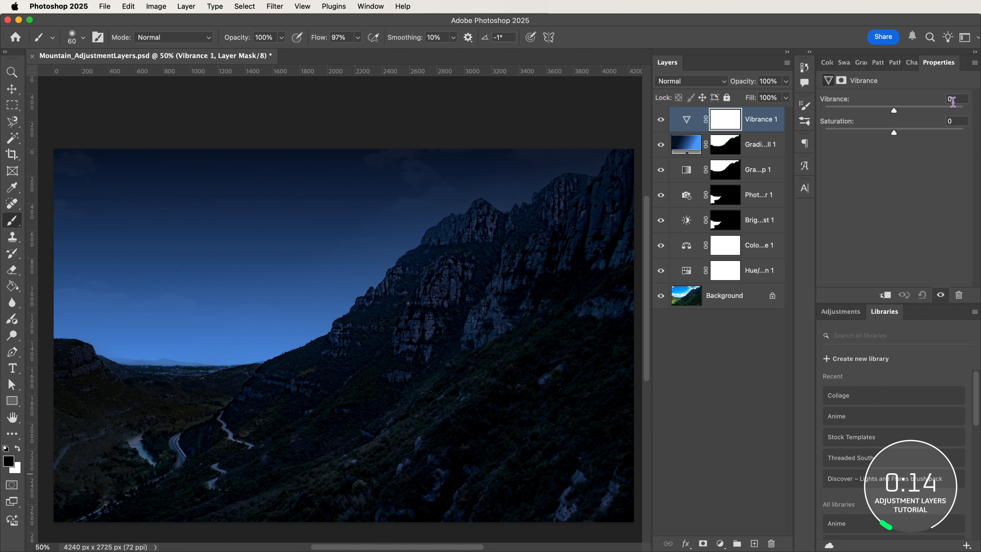
type("29")
left_click(949, 122)
type("-25")
key("Return")
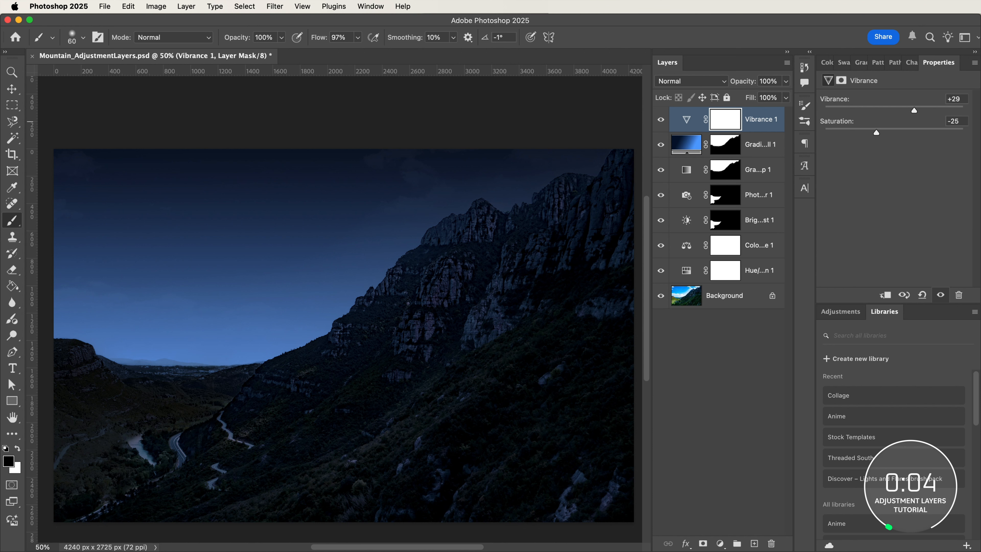
left_click(771, 145)
scroll(773, 81, "down", 12)
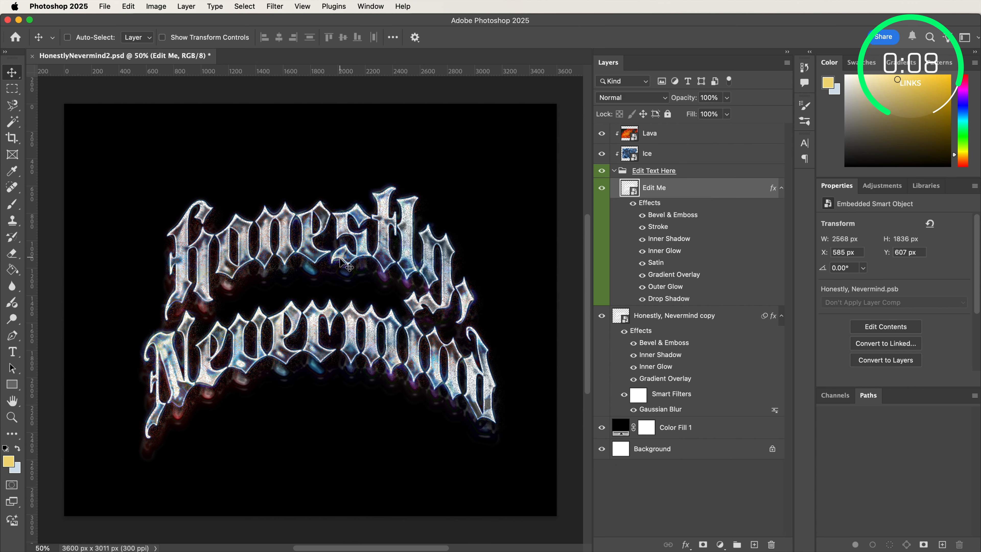
Step: Link the Edit Me and Honestly, Nevermind copy layers and move the linked lettering up and slightly to the left
mouse_move(335, 250)
left_mouse_down()
mouse_move(372, 216)
mouse_move(334, 250)
left_mouse_up()
left_click(734, 322, "shift")
left_click(668, 545)
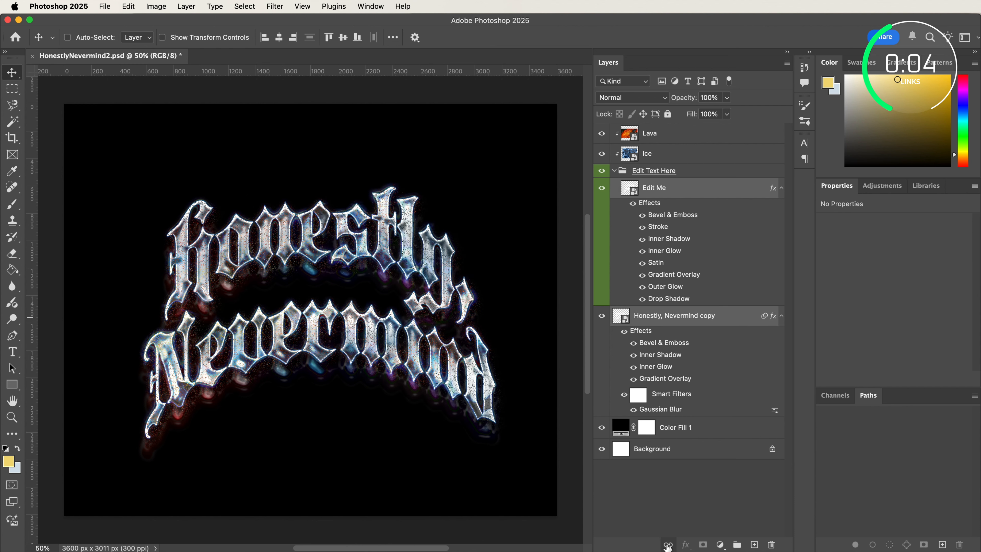
left_click(699, 192)
left_click_drag(332, 272, 309, 224)
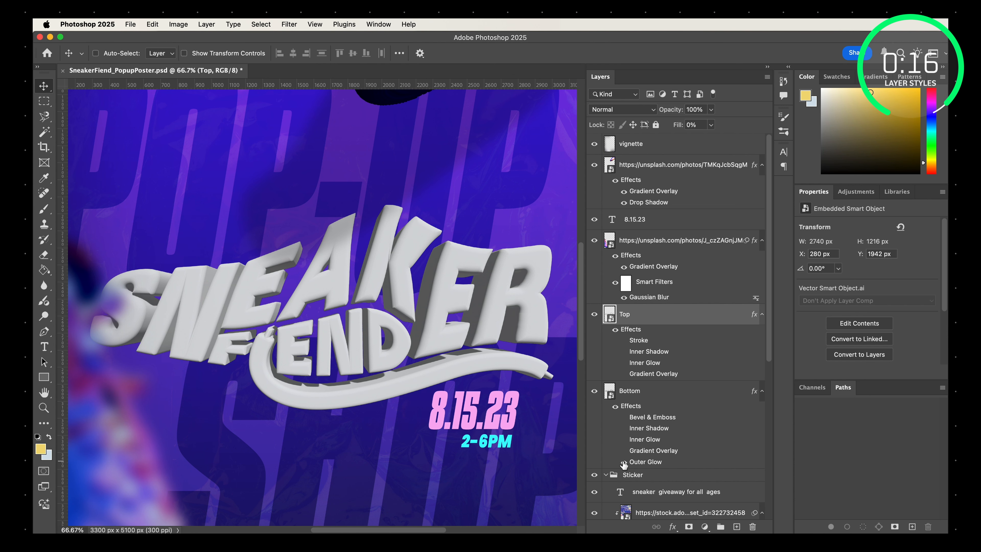
Step: Show all effects of the Bottom and Top lettering layers and open the Top layer's Gradient Overlay gradient for editing
left_click_drag(626, 458, 625, 417)
left_click_drag(624, 375, 625, 344)
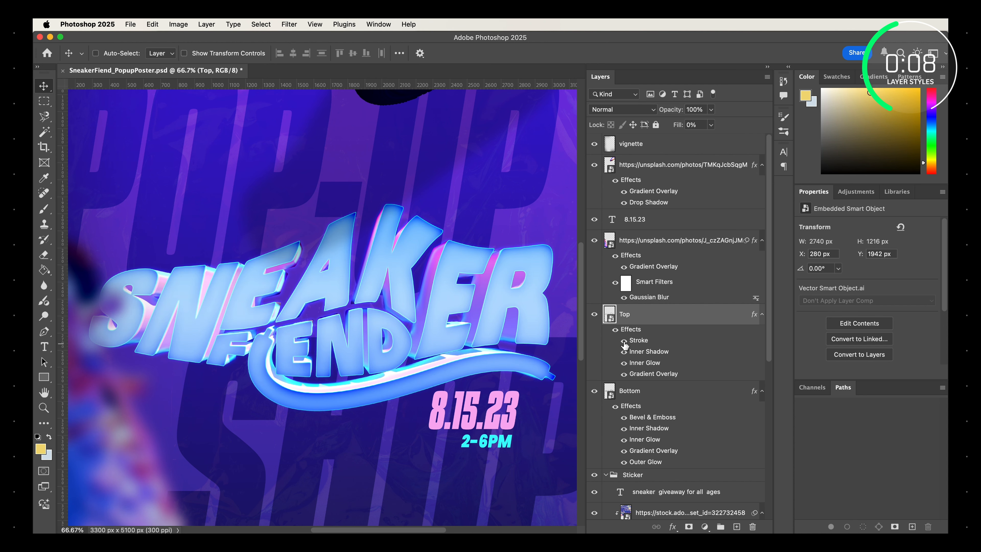
double_click(643, 375)
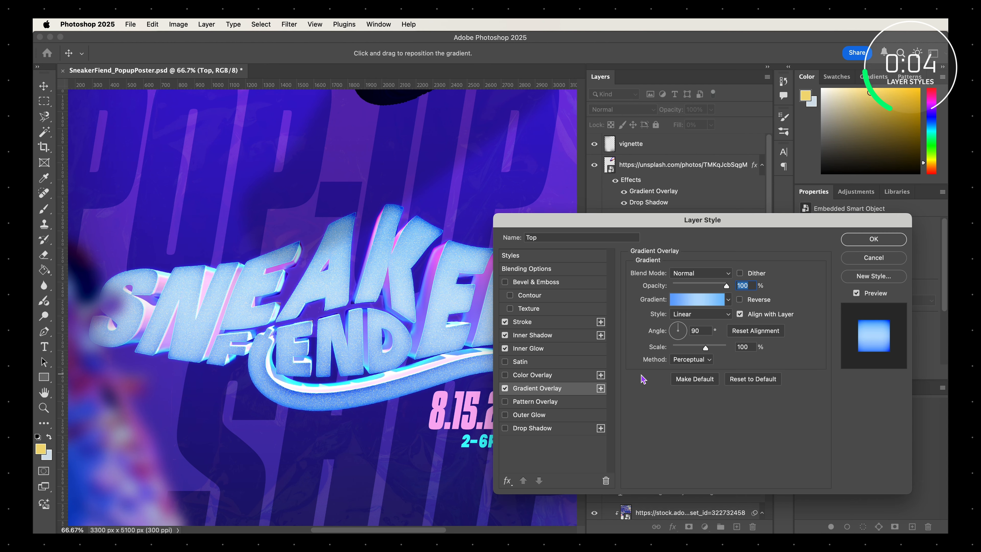
left_click(682, 303)
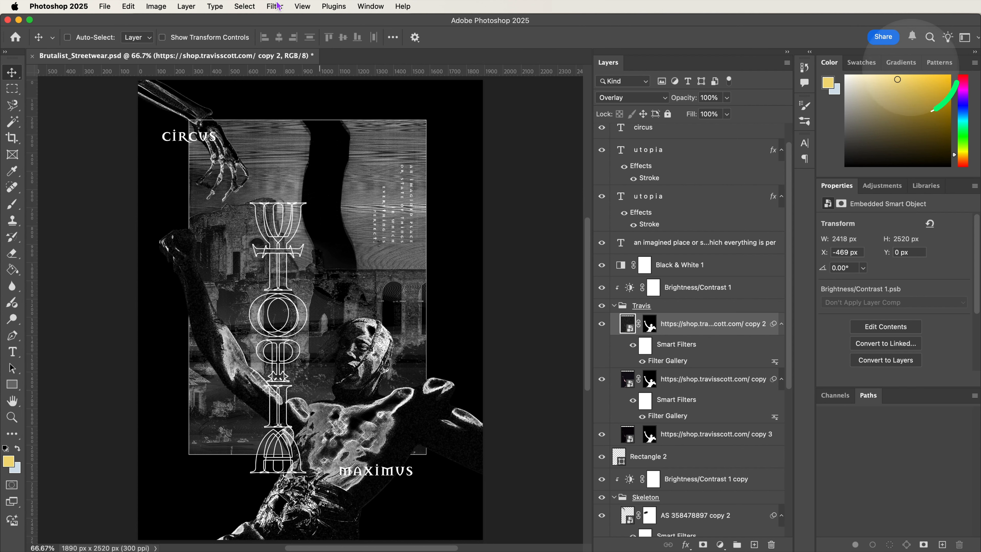
left_click(278, 5)
mouse_move(379, 144)
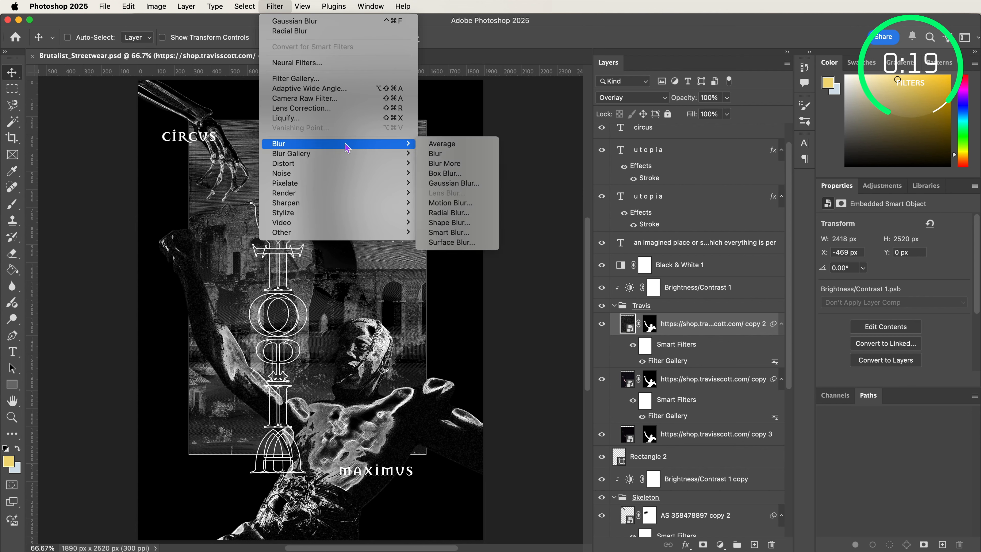
left_click(447, 184)
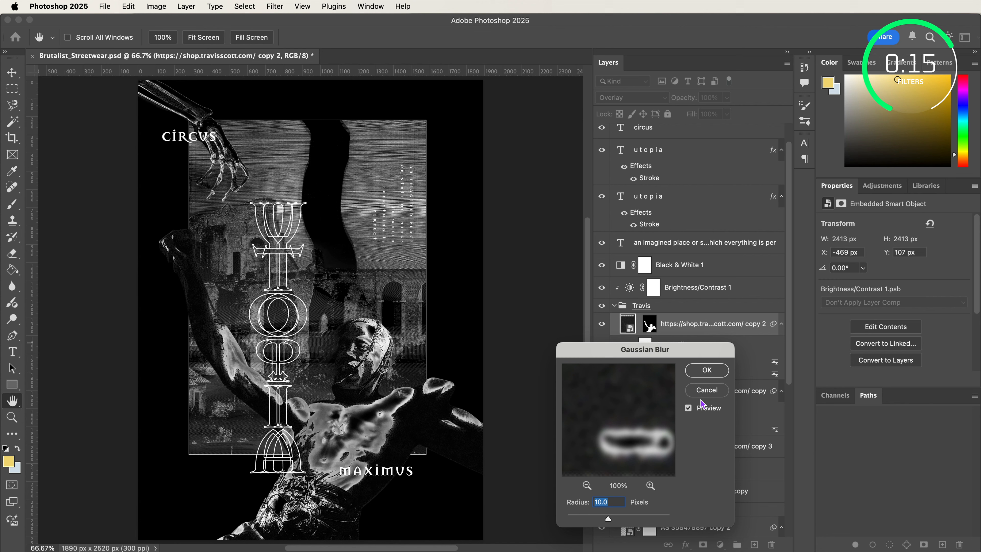
left_click(705, 391)
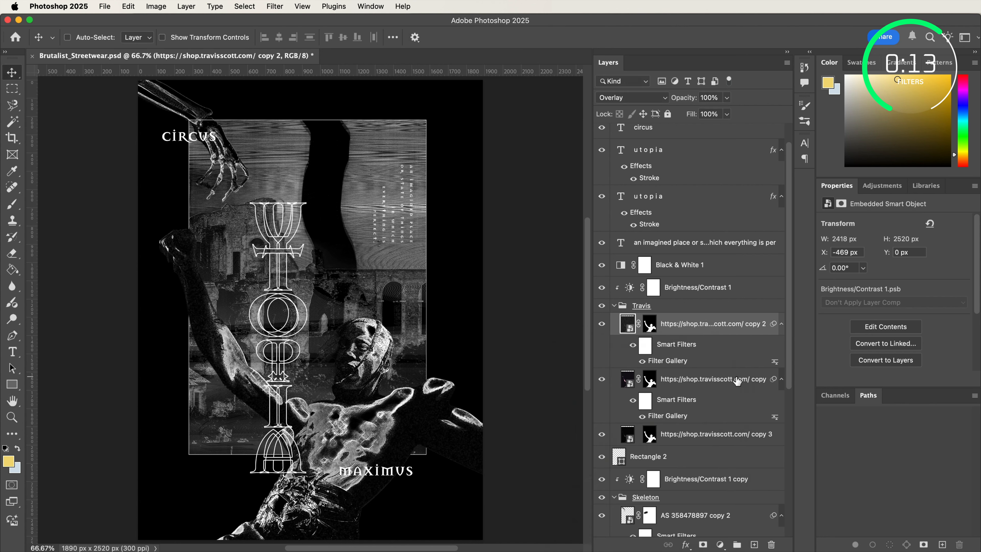
Step: In the Filter Gallery smart filter of the copy 2 layer in the Travis group, replace Glowing Edges with Halftone Pattern
double_click(672, 362)
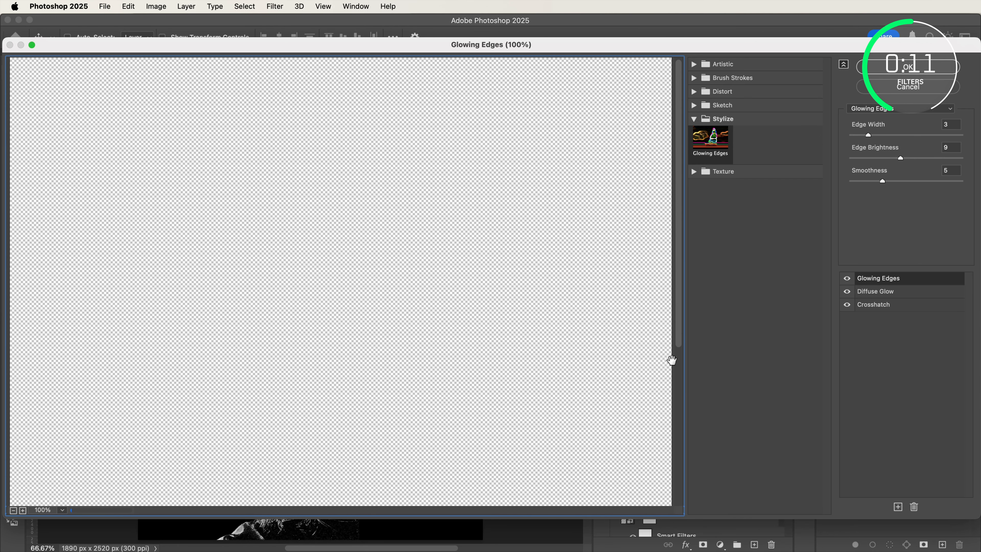
left_click(719, 64)
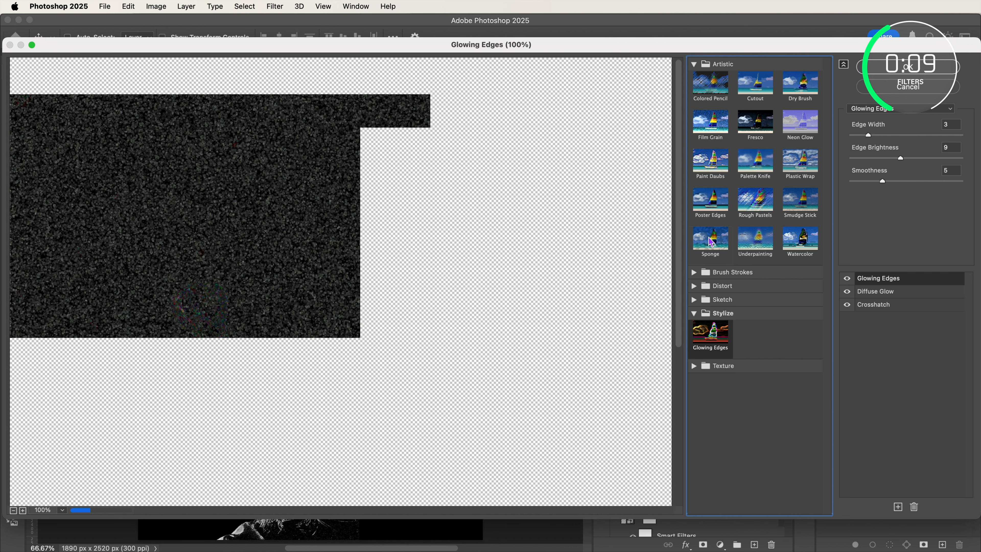
left_click(900, 108)
left_click(900, 149)
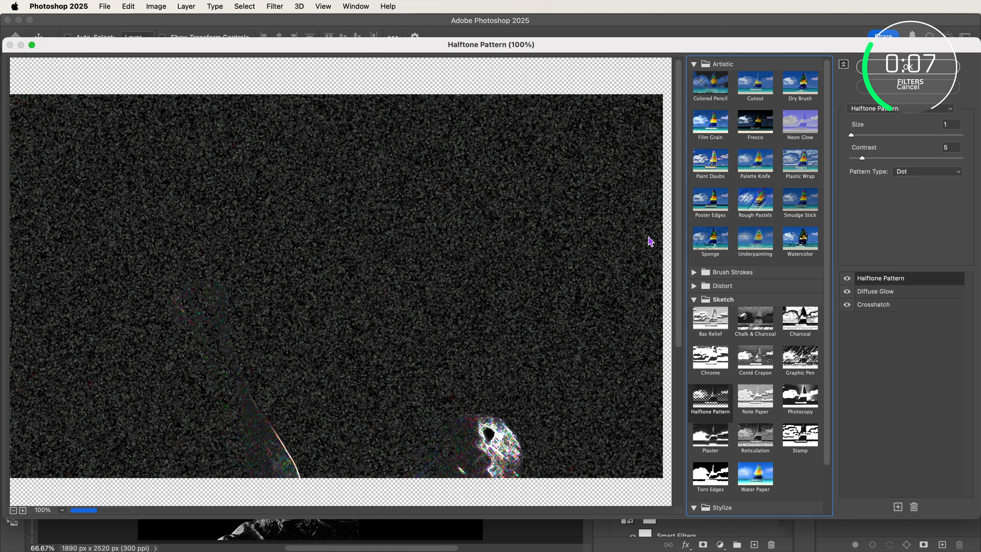
Step: Set the Halftone Pattern size to 5 and apply the Filter Gallery changes
left_click(12, 511)
left_click(13, 511)
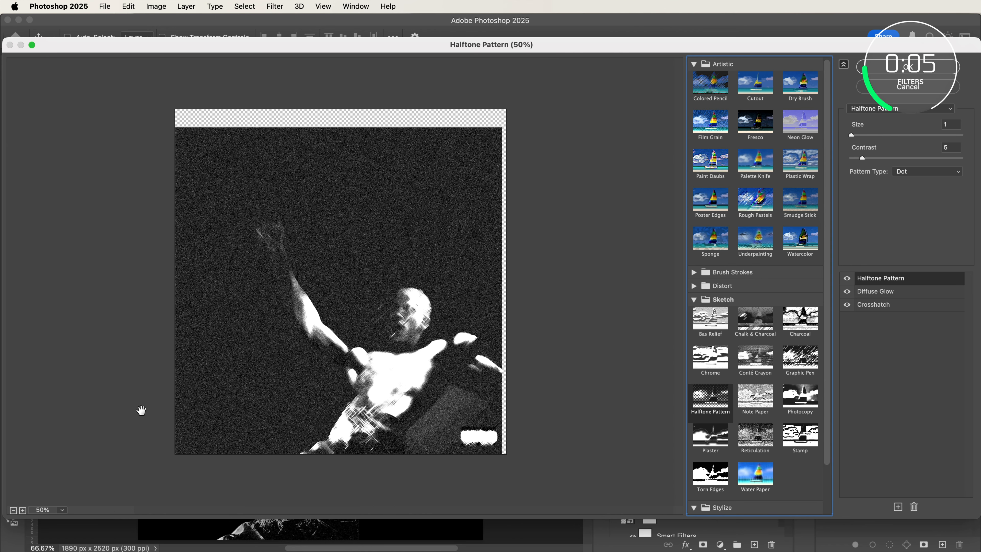
left_click(871, 135)
left_click(894, 135)
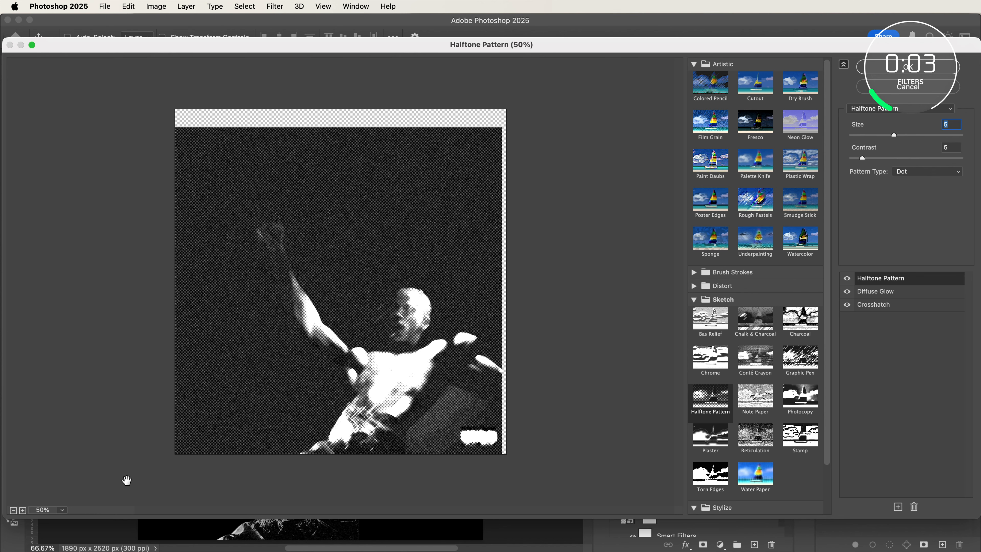
left_click(22, 510)
left_click(915, 67)
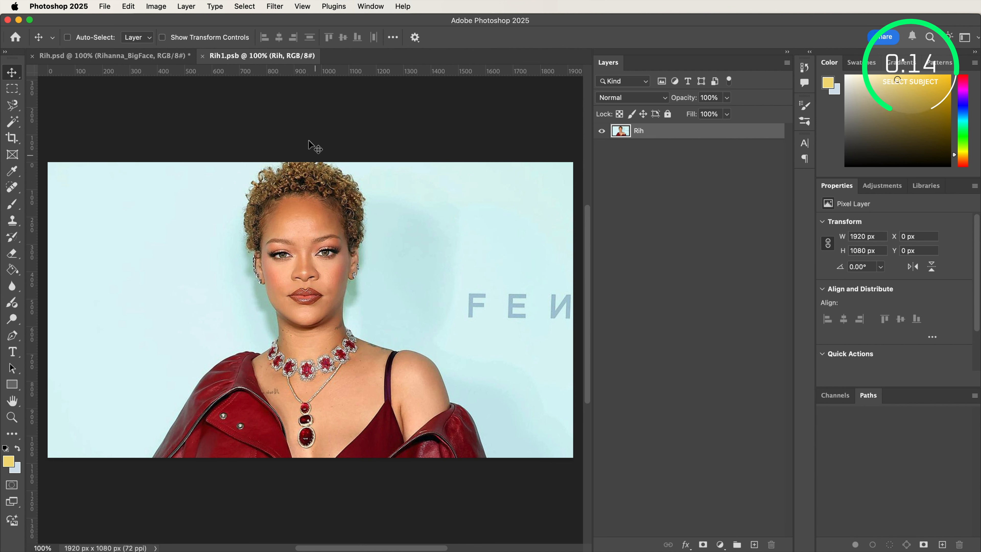
Step: Mask the Rih portrait layer to its automatically selected subject and switch to the Rih.psd document
left_click(244, 6)
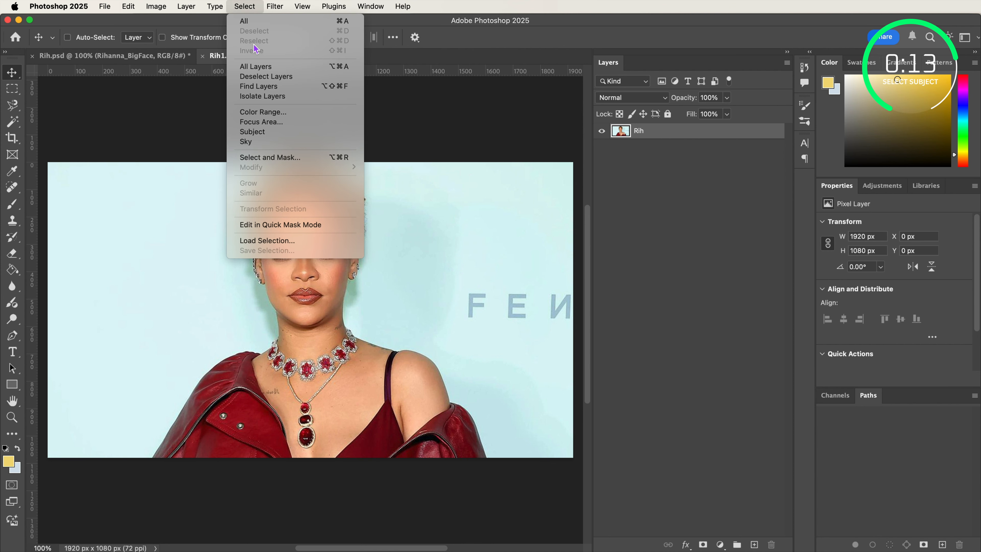
left_click(261, 134)
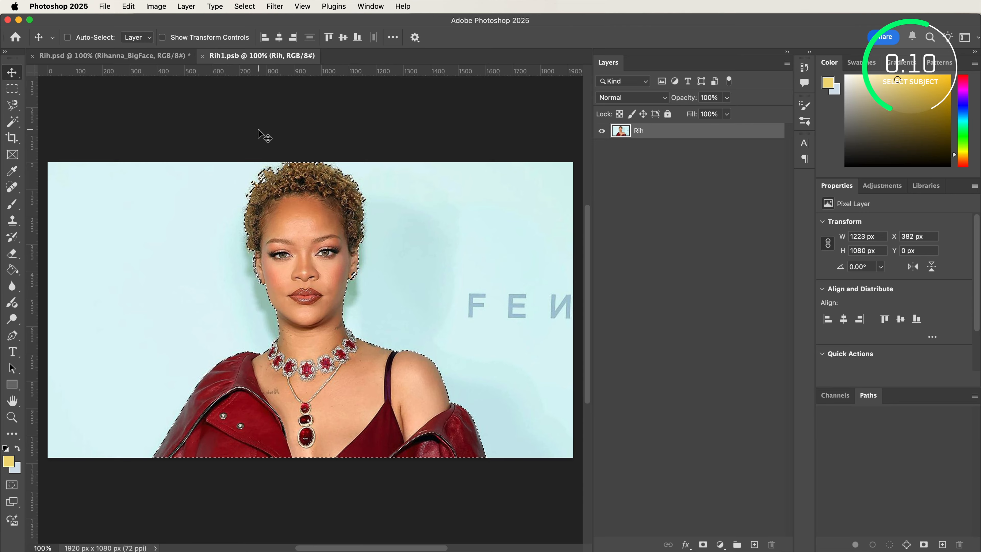
left_click(703, 545)
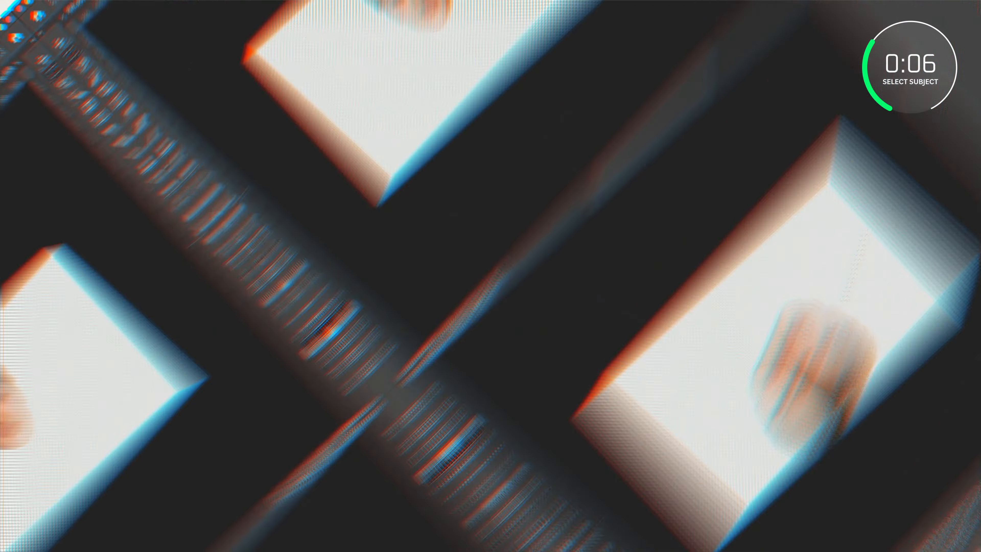
key("super+plus")
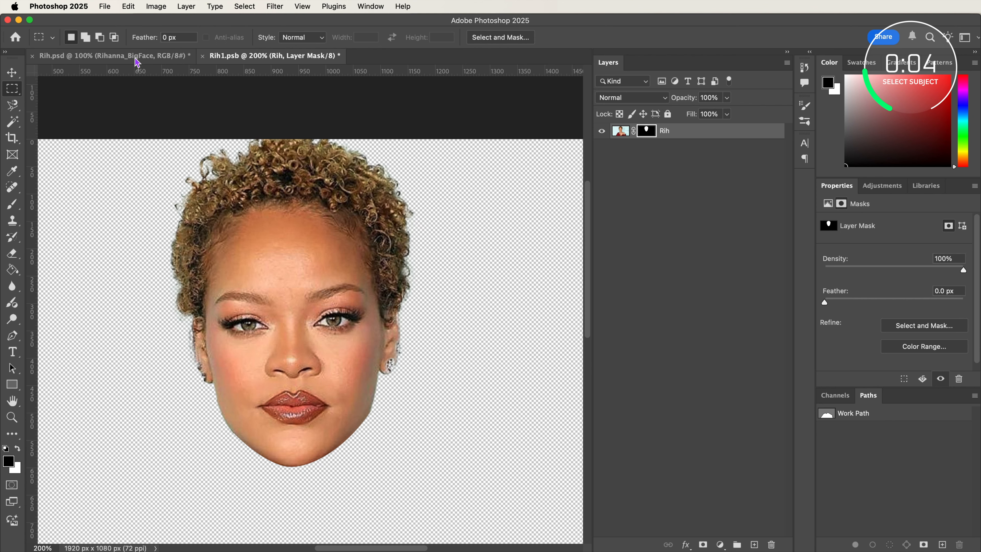
left_click(135, 58)
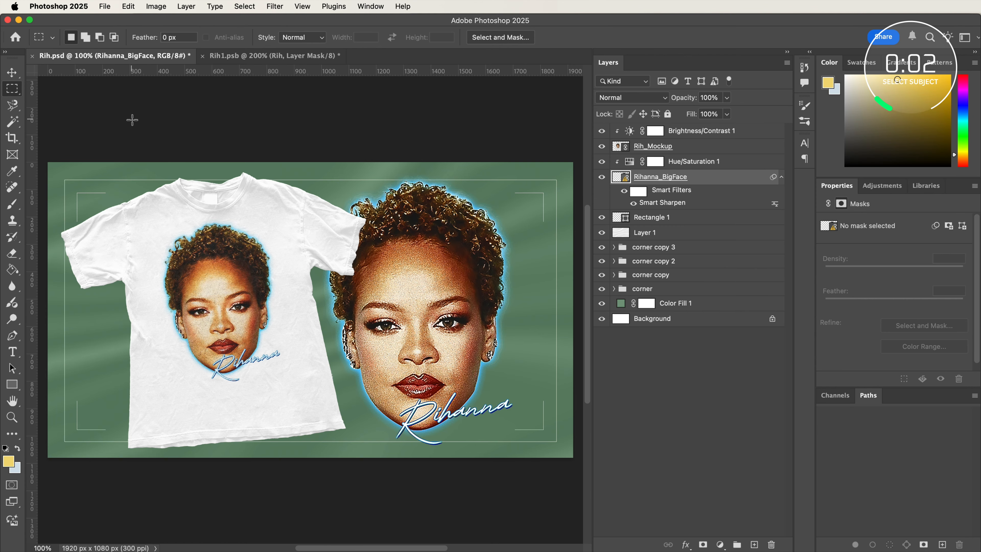
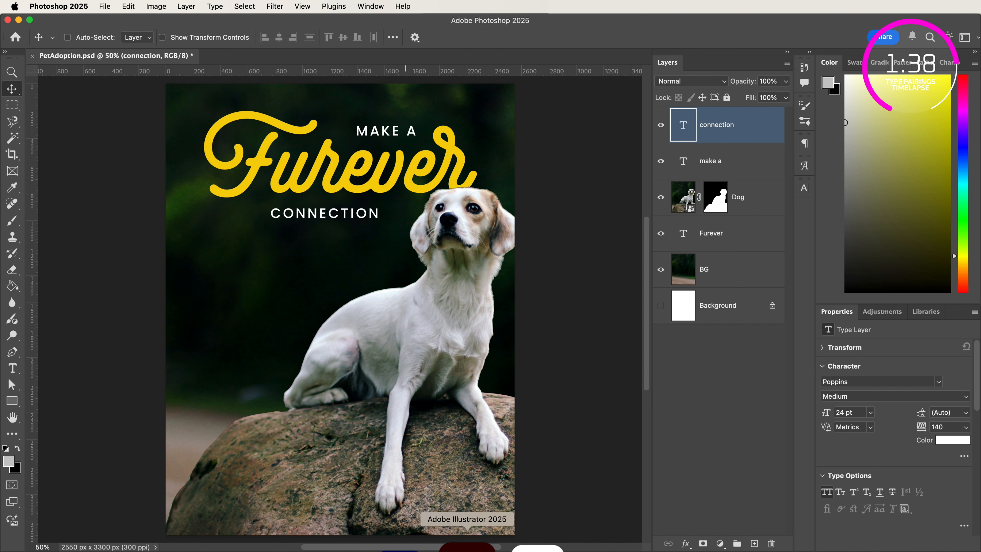
Step: Paste the badge shape from Illustrator as a smart object above the Furever layer, scaled to about 618 px and placed below CONNECTION
left_click(465, 541)
double_click(543, 244)
left_click(363, 545)
key("super+v")
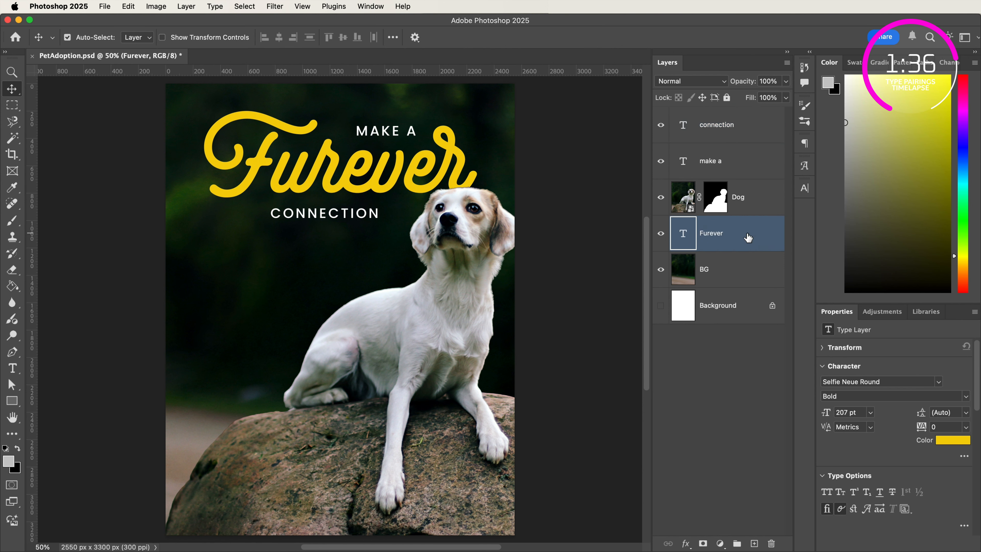
key("Return")
left_click_drag(274, 244, 439, 348)
left_click_drag(464, 429, 380, 274)
left_click_drag(431, 330, 386, 288)
key("Return")
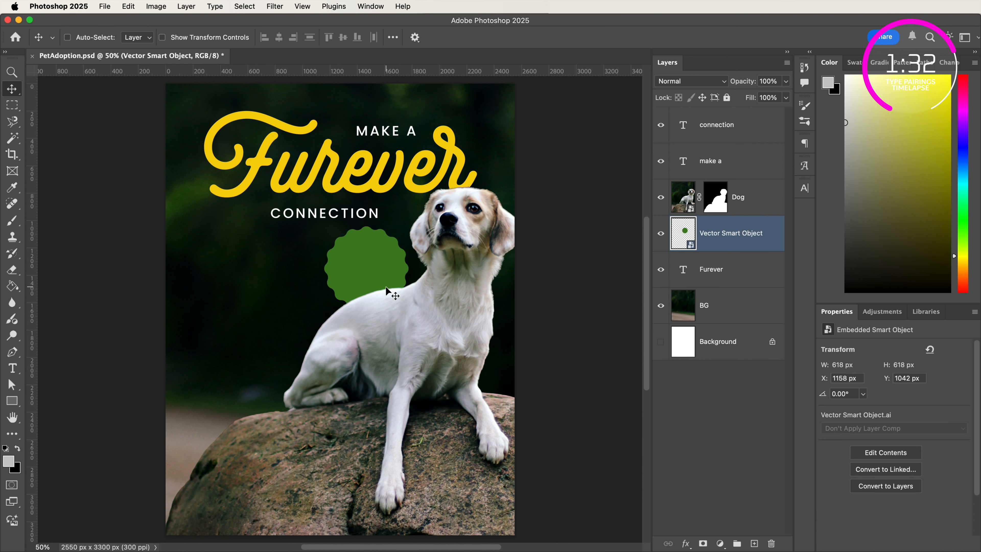
Step: Add a Color Overlay to the badge using the yellow (#f5d10b) sampled from the Furever lettering
double_click(772, 246)
left_click(236, 294)
left_click(471, 186)
left_click(248, 115)
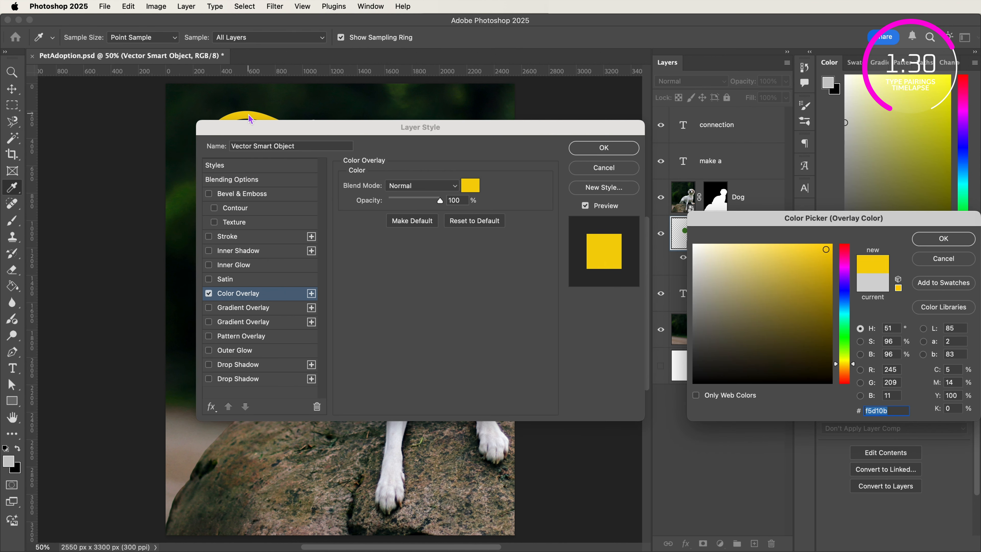
key("Return")
key("Return")
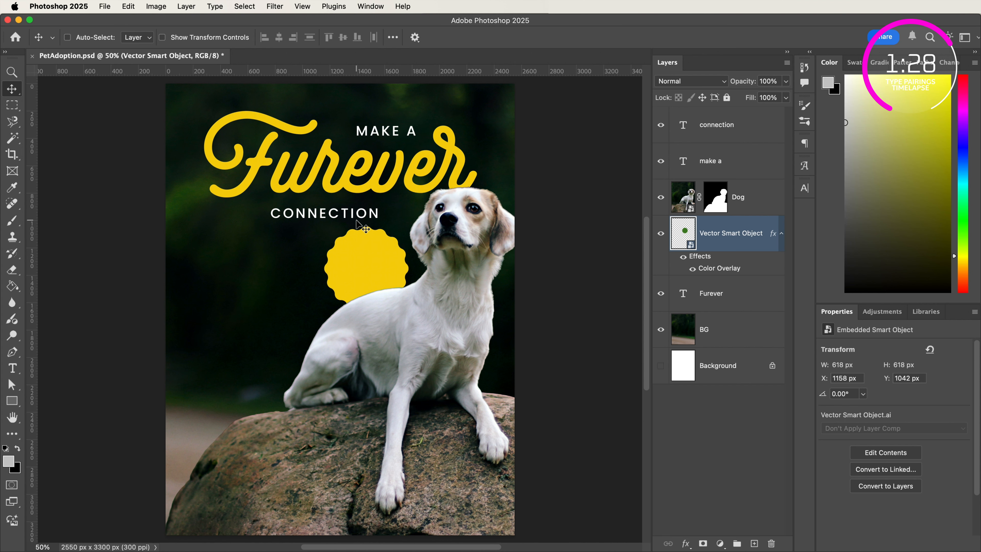
Step: Add a "Today!" text layer over the badge and color it dark green (#1a321a) sampled from the background
key("t")
left_click(280, 289)
type("ado")
key("super+a")
type("Today!")
key("super+a")
left_click(948, 441)
left_click(497, 170)
left_click(511, 130)
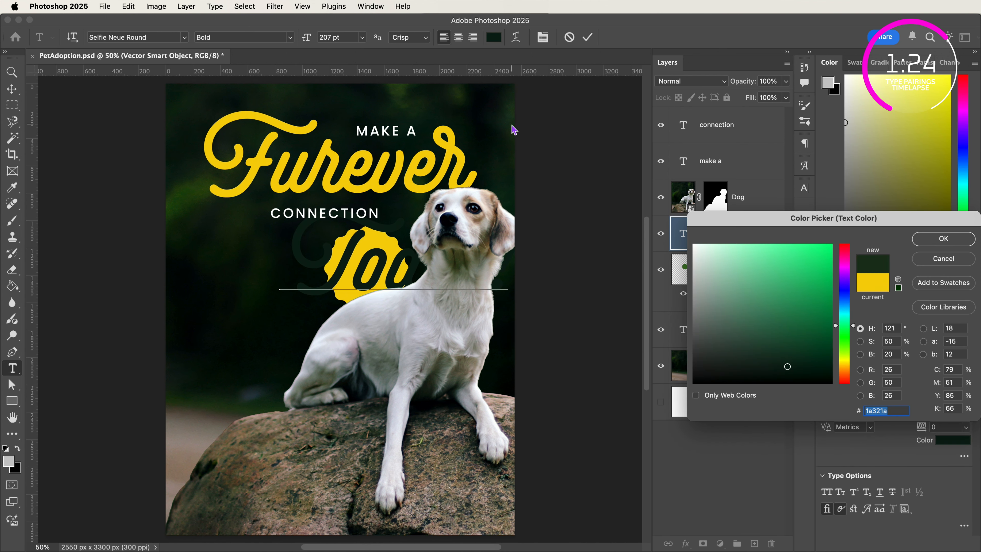
key("Return")
Step: Shrink the Today! text to fit the badge and position it in the badge's lower half
left_click(844, 412)
key("shift+Down")
key("shift+Down")
key("shift+Down")
key("shift+Down")
key("shift+Down")
key("shift+Down")
key("shift+Down")
key("shift+Down")
key("shift+Down")
key("shift+Down")
key("shift+Down")
key("shift+Down")
key("shift+Down")
key("shift+Down")
key("shift+Down")
left_click(588, 37)
key("v")
left_click_drag(364, 256, 414, 251)
key("shift+Right")
key("shift+Right")
Step: Add the text "adopt" with the MAKE A text's formatting, set its style to Black and place it above Today! on the badge
left_click(14, 370)
left_click(389, 131)
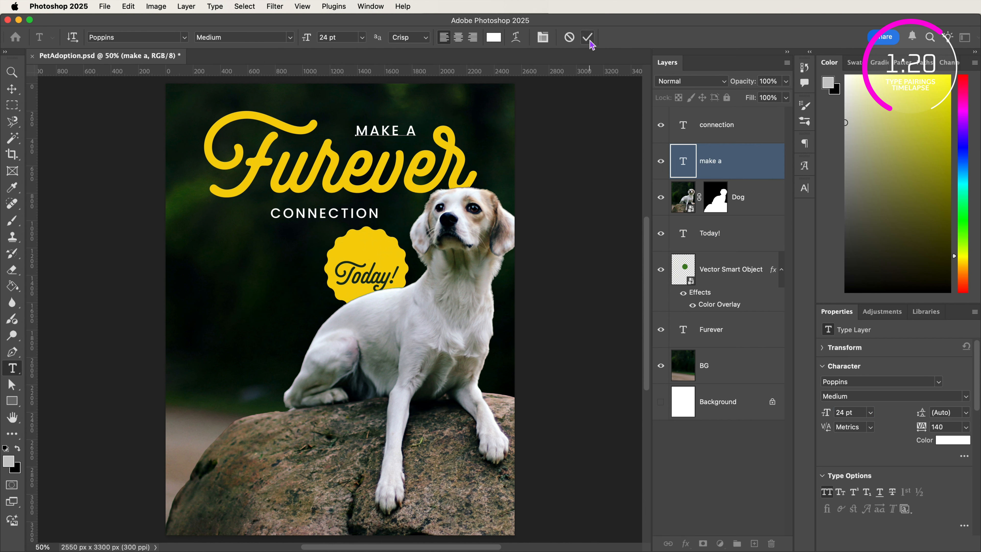
left_click(587, 37)
left_click(220, 285)
type("adopt")
key("super+a")
left_click(299, 38)
left_click(265, 145)
left_click(291, 37)
left_click(266, 162)
left_click(588, 37)
key("v")
left_click_drag(240, 259, 359, 235)
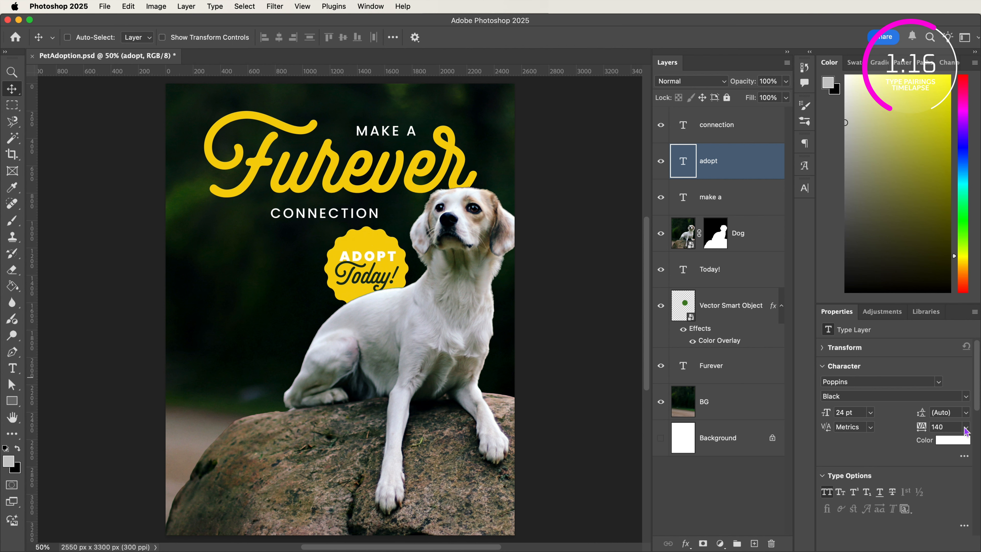
Step: Set the adopt text's tracking to 20 and its font size to 29 pt
double_click(953, 427)
type("60")
key("Return")
double_click(856, 412)
type("26")
key("Return")
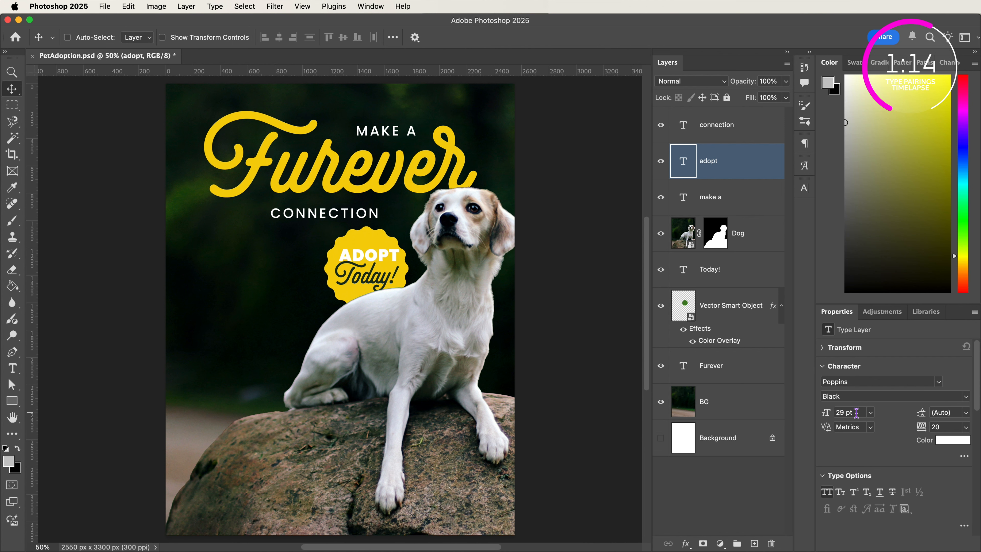
Step: Copy the Today! text's dark green color and apply it to the adopt text
left_click(735, 270)
left_click(950, 440)
key("super+c")
key("Return")
left_click(735, 166)
left_click(951, 441)
key("super+v")
key("Return")
Step: Draw a paragraph text box beside the badge and paste the copied adoption paragraph into it
key("t")
left_click_drag(192, 247, 310, 359)
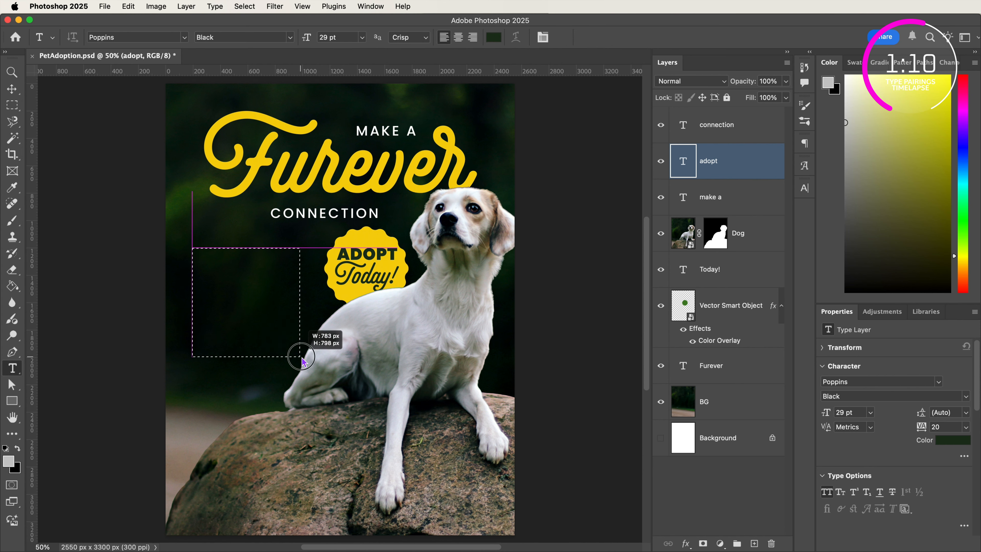
key("super+v")
key("super+a")
Step: Change the pasted paragraph's font to Avenir Next Condensed at 13 pt
left_click(855, 380)
left_click(804, 189)
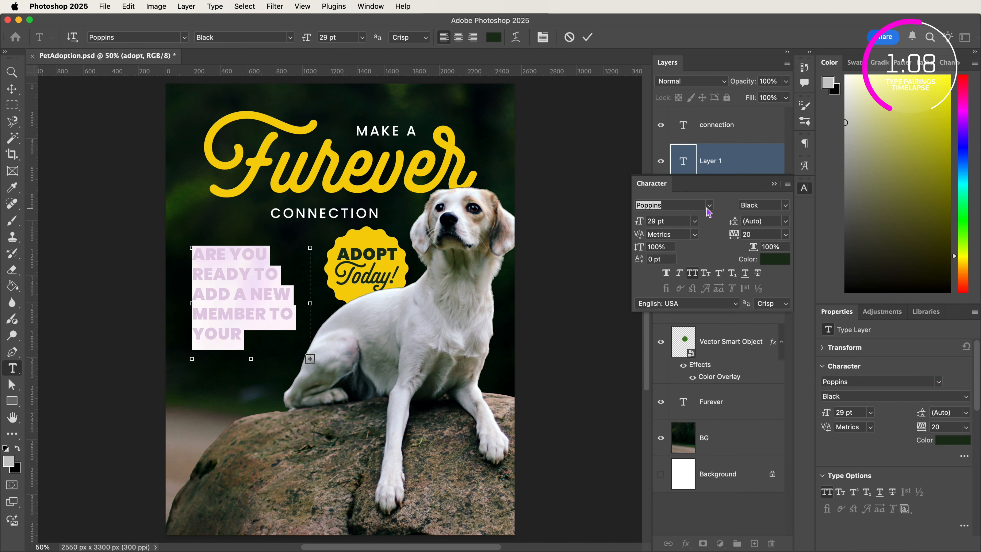
left_click(708, 206)
scroll(748, 380, "down", 20)
left_click(757, 341)
left_click(682, 221)
key("Down")
key("Down")
key("Down")
key("Down")
key("Down")
key("Down")
key("Down")
key("Down")
key("Down")
key("Down")
key("Down")
key("Down")
key("Down")
key("Down")
key("Down")
key("Down")
Step: Color the paragraph text light green and set it in the Regular style without all caps
left_click(770, 260)
left_click_drag(769, 257, 733, 260)
key("Return")
left_click(784, 206)
left_click(776, 220)
left_click(197, 278)
key("BackSpace")
key("super+a")
left_click(786, 206)
left_click(778, 215)
Step: Lengthen the text box downward and paste the adoption day's date, time and location below the paragraph
left_click_drag(251, 359, 252, 398)
left_click(587, 39)
left_click(256, 298)
key("Return")
key("Return")
key("super+v")
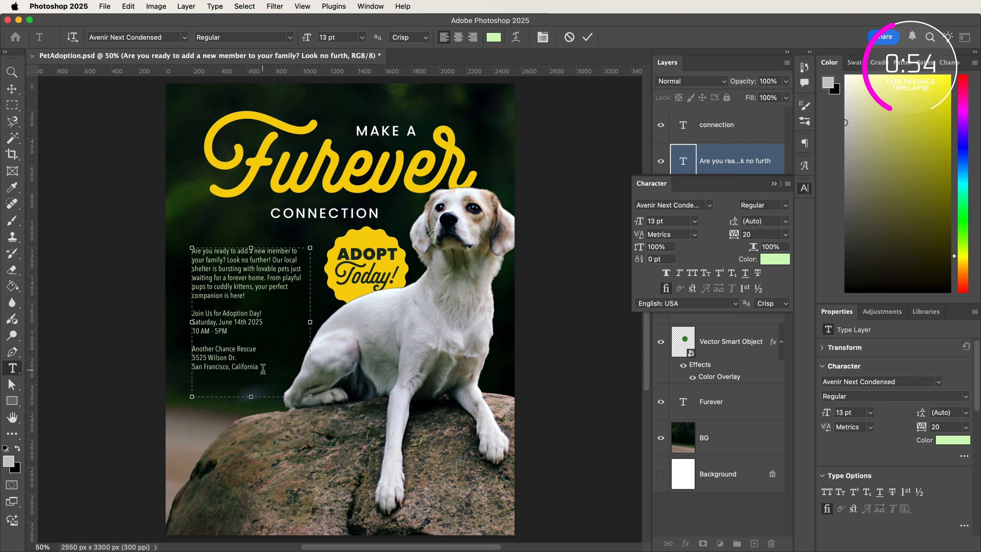
Step: Recolor the event detail lines below the paragraph white
left_click_drag(263, 370, 193, 315)
left_click(494, 38)
left_click_drag(715, 259, 685, 237)
left_click(944, 239)
Step: Set the "Join Us for Adoption Day!" line to Bold all caps at 15 pt
left_click(264, 315)
left_click(289, 37)
left_click(267, 100)
left_click(345, 40)
key("Up")
key("Up")
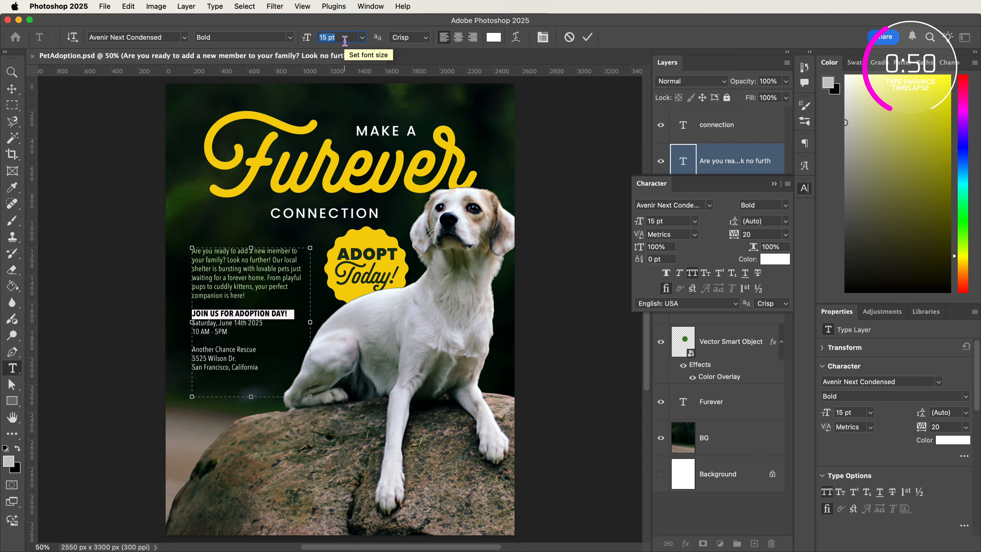
Step: Set the "Another Chance Rescue" line to Bold all caps at 17 pt
left_click_drag(257, 350, 193, 350)
key("super+shift+period")
left_click(787, 206)
left_click(749, 264)
left_click(672, 223)
key("Up")
key("Up")
key("super+shift+k")
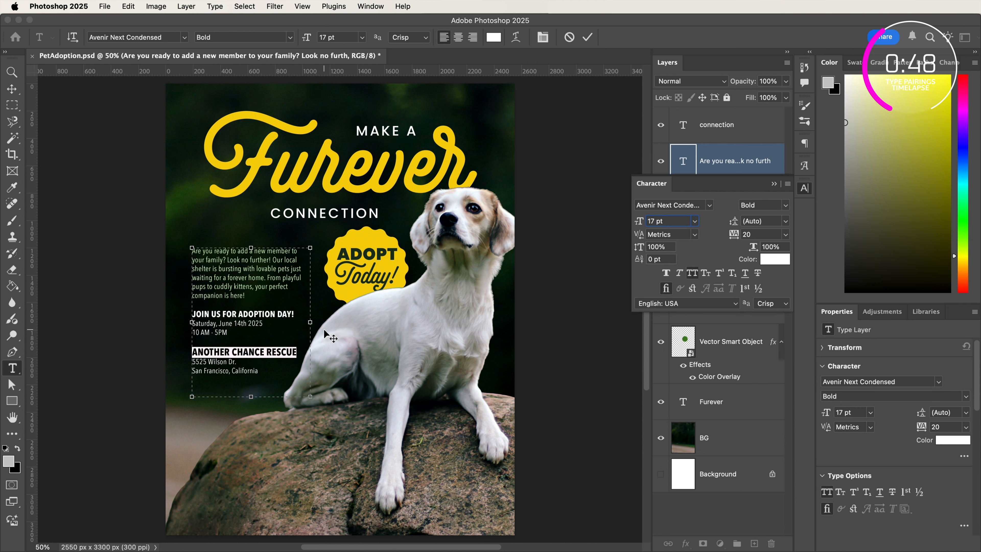
Step: Reduce both bold heading lines to 14 pt, superscript the date's "th" and commit the text edits
key("Down")
key("Down")
key("Down")
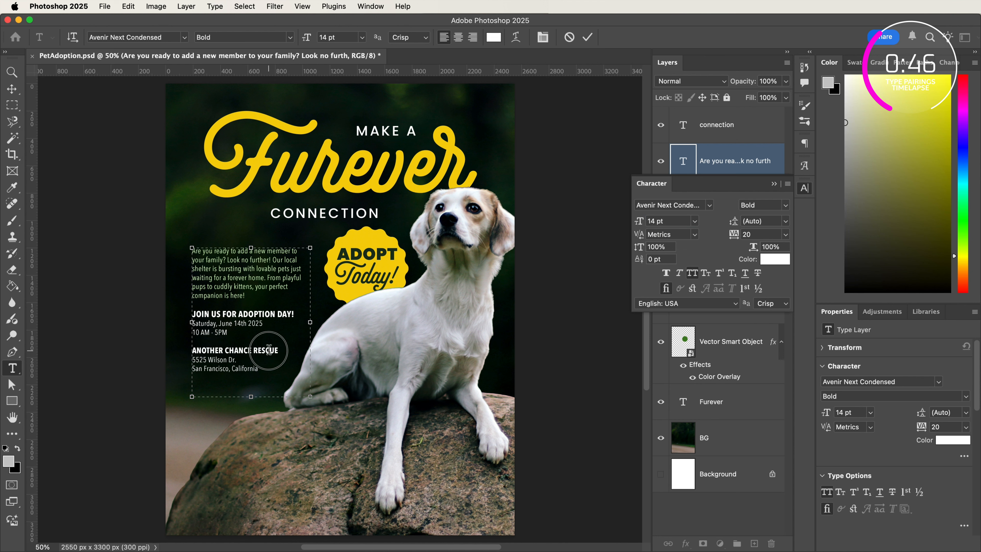
key("Down")
left_click(256, 328)
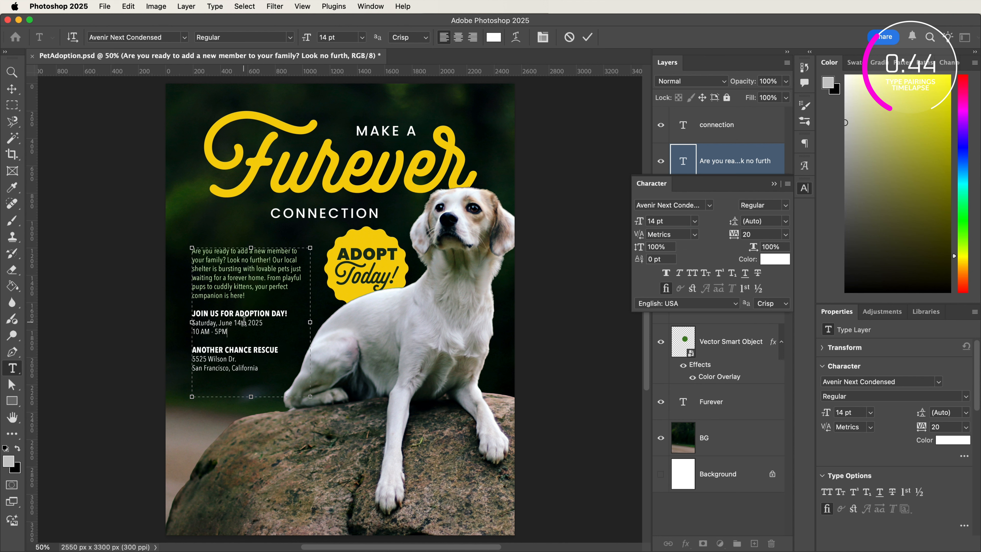
left_click(587, 37)
Step: Enlarge the paragraph text block slightly and reposition it beside the badge and dog
key("v")
left_click_drag(274, 332, 281, 322)
key("super+t")
left_click_drag(319, 388, 331, 403)
key("Return")
left_click_drag(205, 241, 201, 240)
Step: Draw a rectangle of about 2635 by 882 px across the poster's bottom, above the Dog layer, and give it a gradient fill
scroll(333, 316, "down", 2)
left_click(774, 184)
left_click(742, 270)
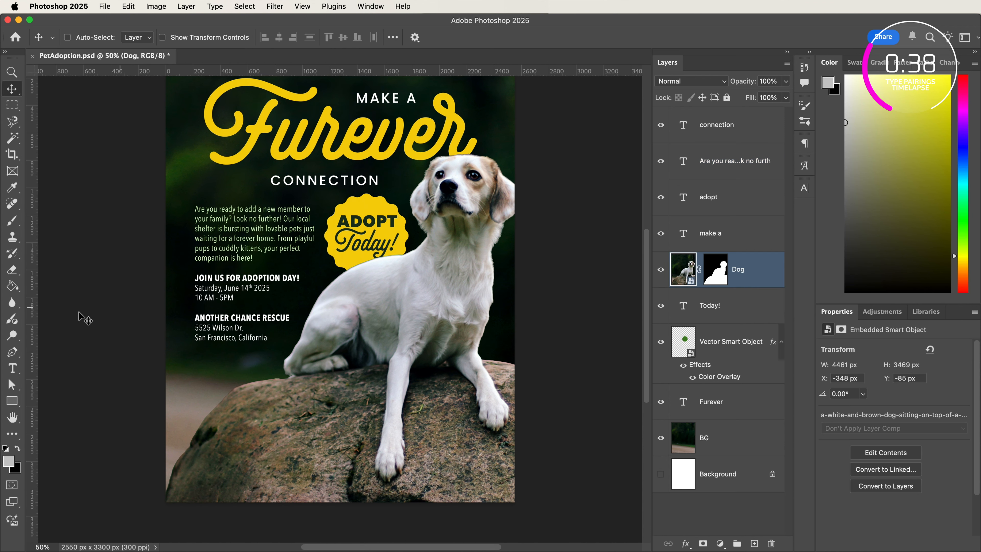
left_click(12, 401)
left_click_drag(160, 508, 520, 387)
left_click(861, 448)
left_click(880, 414)
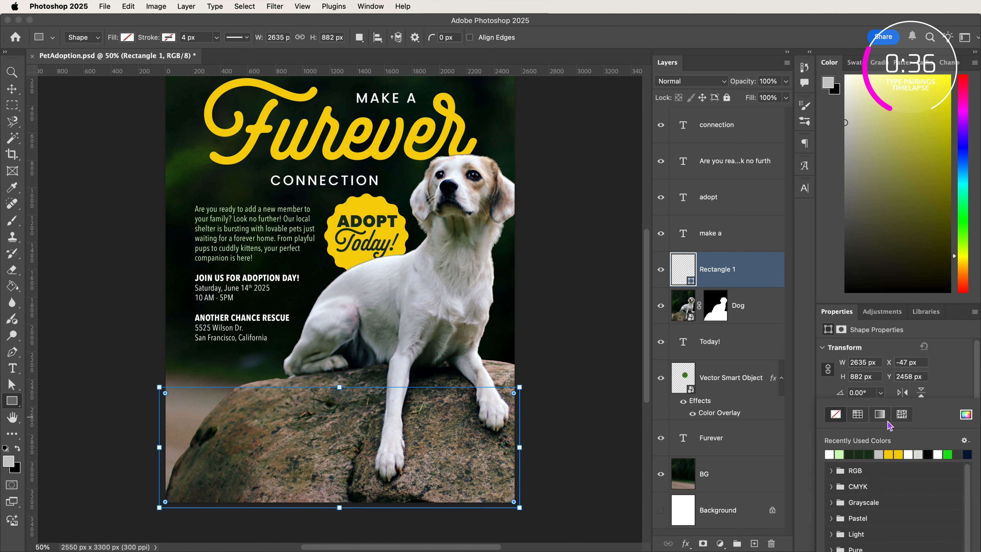
Step: Group the Properties panel with the Color panels, then change the gradient's white color stop to black and its opacity stop to 0%
left_click_drag(848, 315, 847, 69)
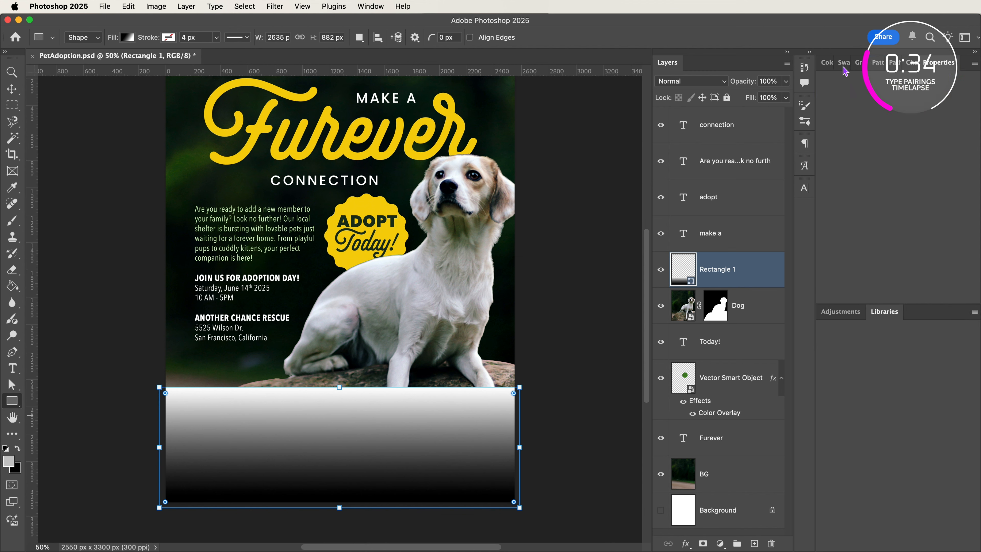
left_click(857, 183)
double_click(967, 337)
left_click_drag(755, 344, 695, 387)
left_click(944, 239)
left_click(967, 311)
type("0")
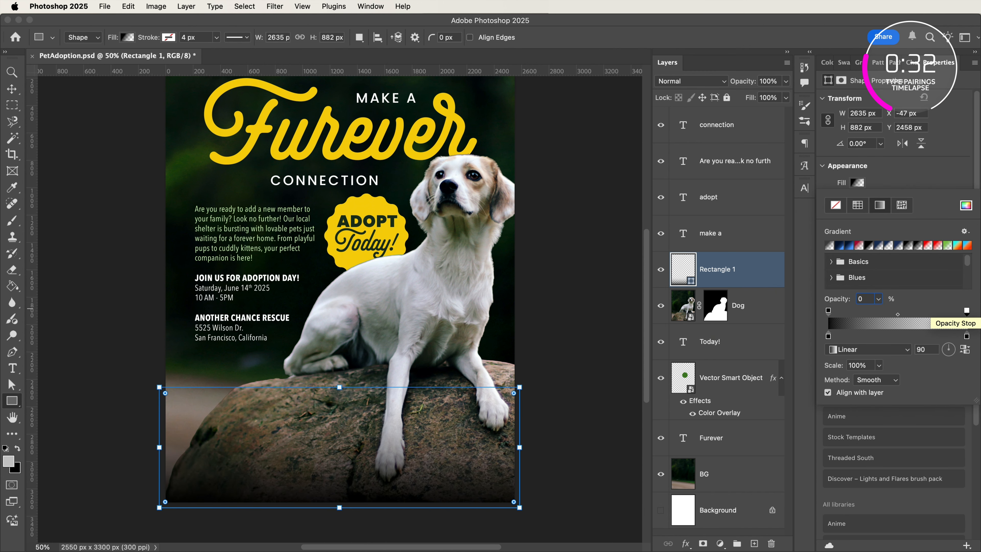
Step: Change the gradient rectangle's blend mode and extend its top edge slightly upward
left_click(702, 84)
left_click(695, 121)
key("super+t")
left_click_drag(339, 387, 340, 357)
key("Return")
Step: Paste the contact text as a new text layer, setting it in Poppins Medium with tracking of 0
key("t")
left_click(183, 338)
key("super+v")
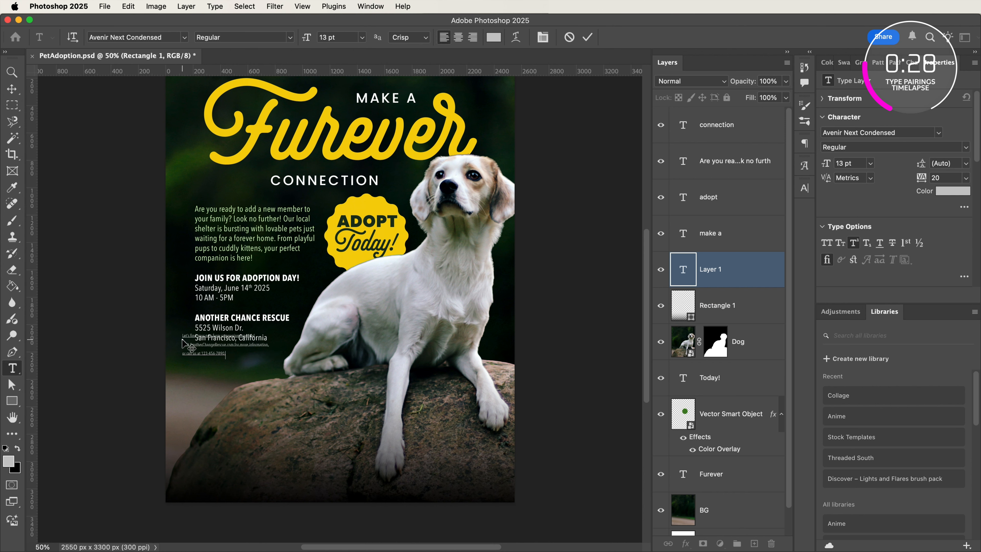
key("super+a")
left_click(809, 188)
left_click(716, 271)
left_click(660, 206)
type("opp")
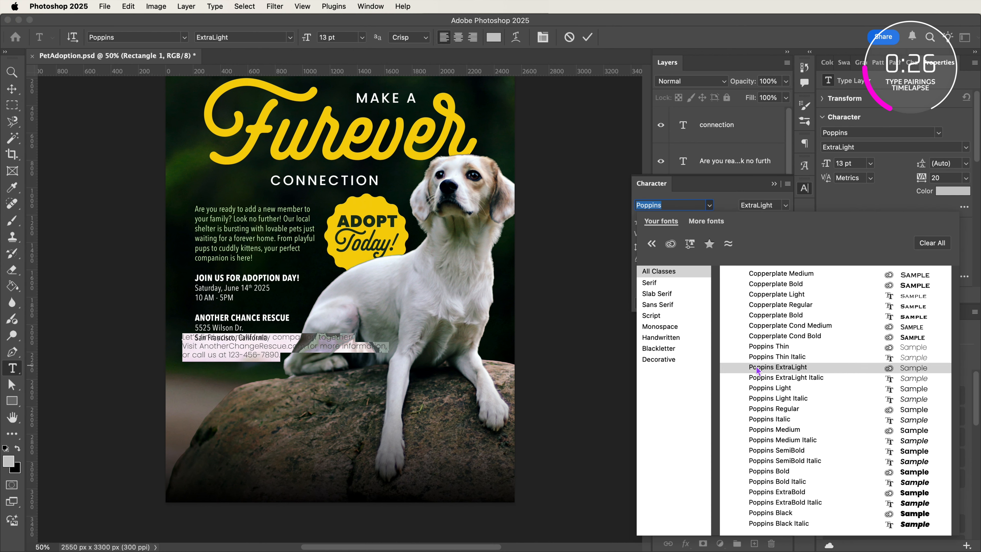
left_click(773, 431)
key("alt+Left")
left_click(587, 38)
Step: Move the contact text to the poster's lower left and format its opening sentence as ExtraBold all caps, broken after "FURRY"
key("v")
left_click_drag(258, 340, 270, 438)
key("t")
left_click_drag(366, 436, 195, 437)
left_click(785, 205)
left_click(765, 312)
left_click(692, 273)
left_click(303, 435)
key("Return")
Step: Set the remaining contact lines to Poppins Regular and add a line break after the web address
left_click_drag(300, 463, 164, 454)
left_click(785, 206)
left_click(765, 246)
left_click(319, 454)
key("Return")
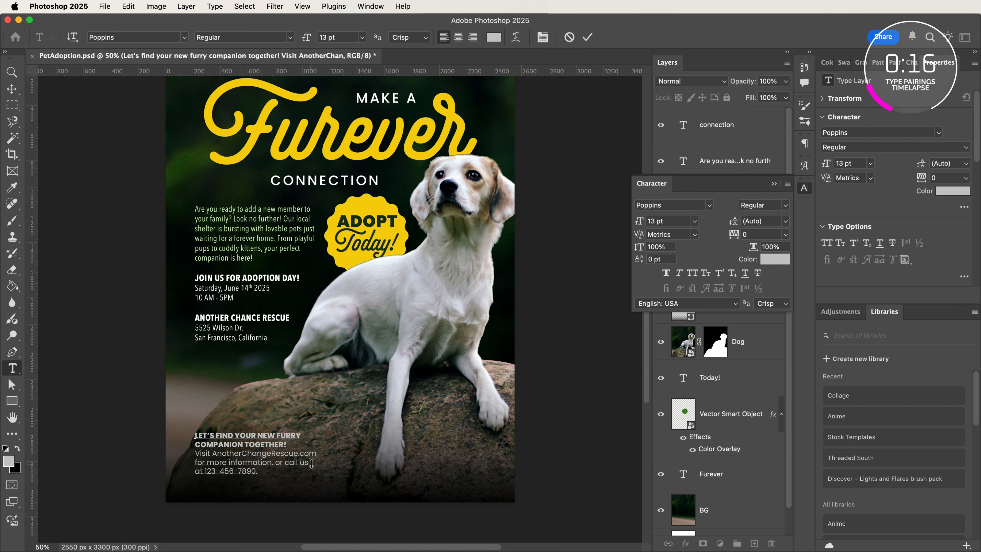
left_click(774, 184)
Step: Color the contact lines below the bold heading white and commit the text
left_click_drag(258, 471, 193, 450)
left_click(494, 37)
left_click_drag(734, 271, 668, 232)
key("Return")
key("Escape")
key("v")
Step: Insert "tt" after "lo" in the intro paragraph's word "lovable" and commit the edit
key("t")
left_click(272, 231)
type("tt")
left_click(587, 37)
Step: Color the bold contact heading light green and commit the text
left_click(247, 444)
key("super+a")
left_click(494, 39)
key("Return")
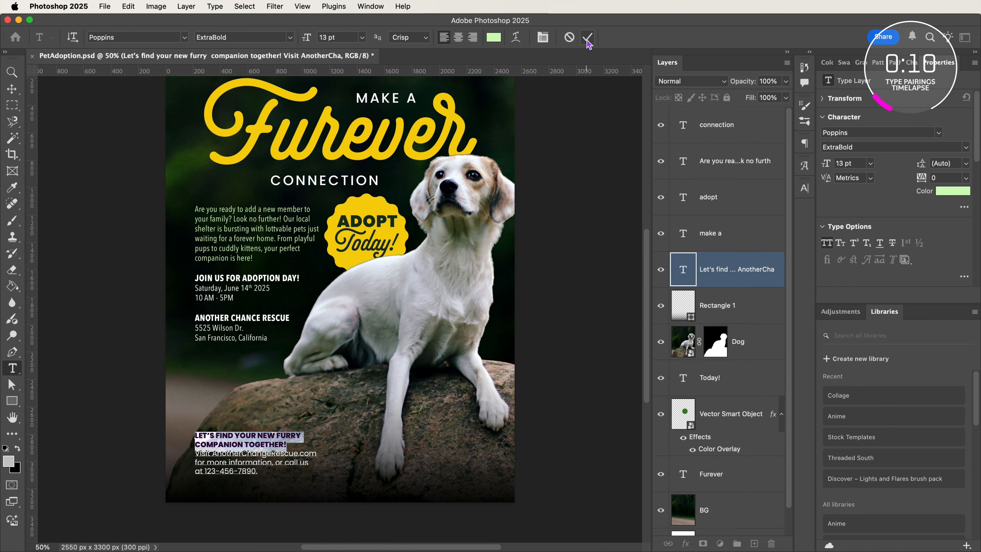
key("Escape")
Step: Nudge the contact text block a little to the right
key("v")
key("shift+Right")
key("shift+Right")
key("shift+Right")
key("shift+Right")
key("shift+Right")
key("shift+Right")
Step: Draw a vertical bar of 20 by 306 px along the contact text's left side and fill it with yellow
key("u")
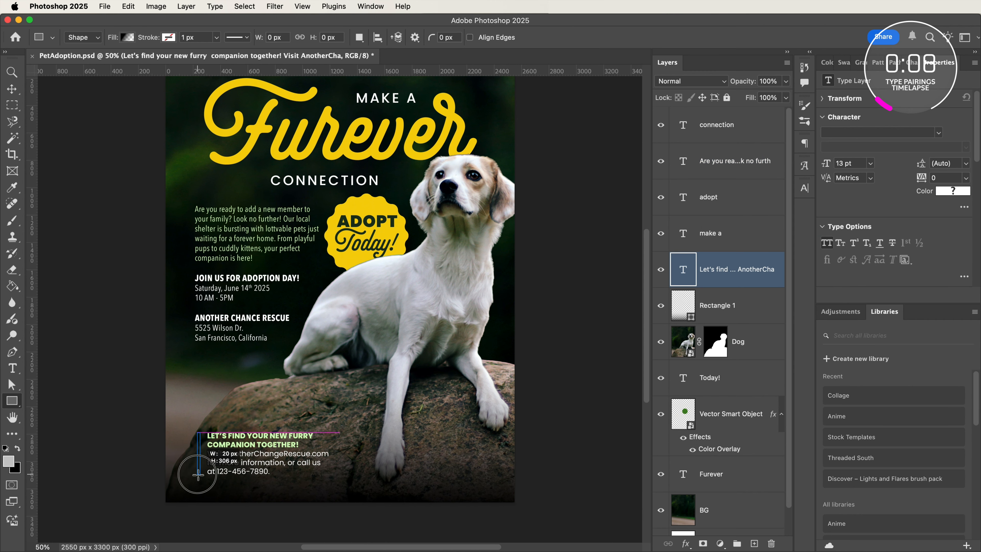
left_click_drag(199, 475, 198, 474)
left_click(858, 183)
key("Escape")
key("v")
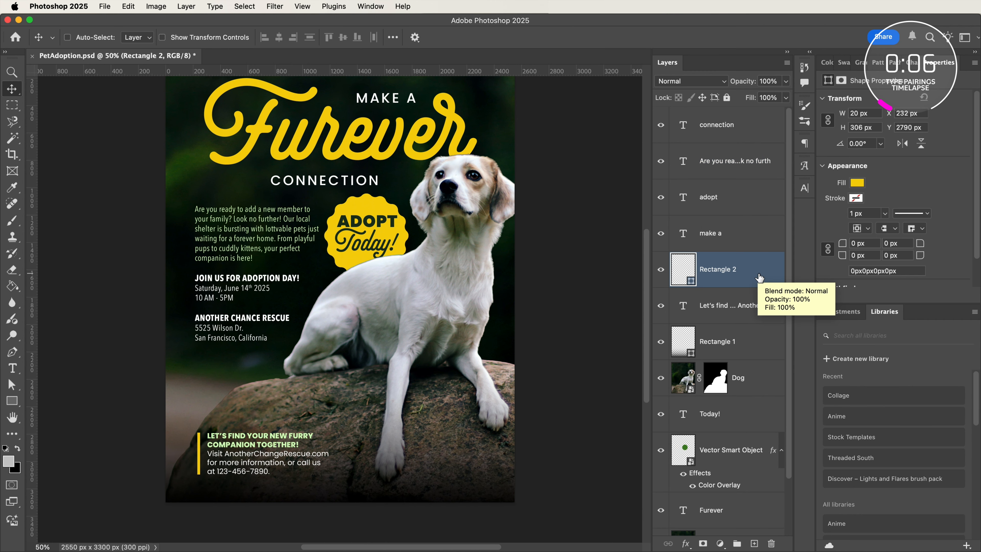
Step: Switch to the browser and browse text effect examples on Dribbble and Behance
scroll(573, 281, "up", 2)
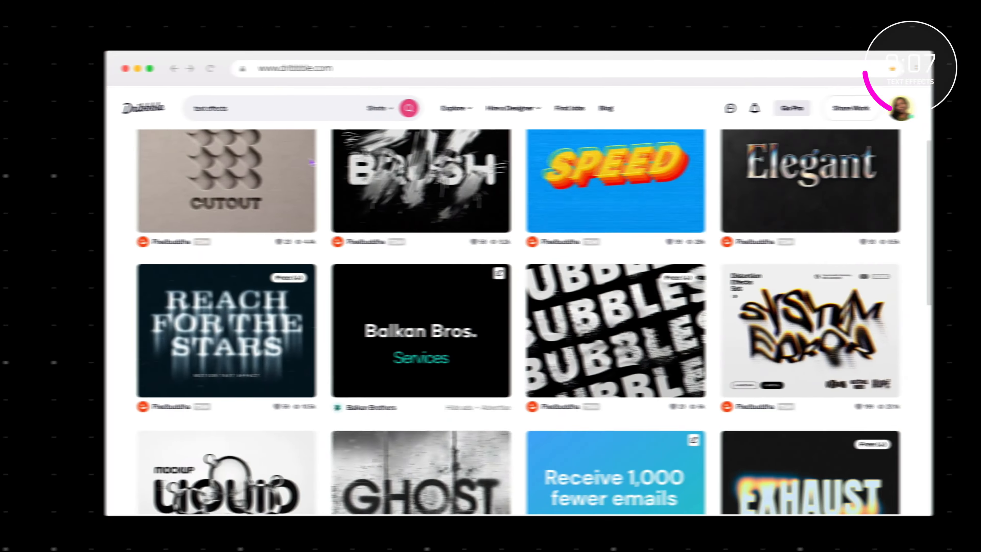
scroll(281, 157, "down", 2)
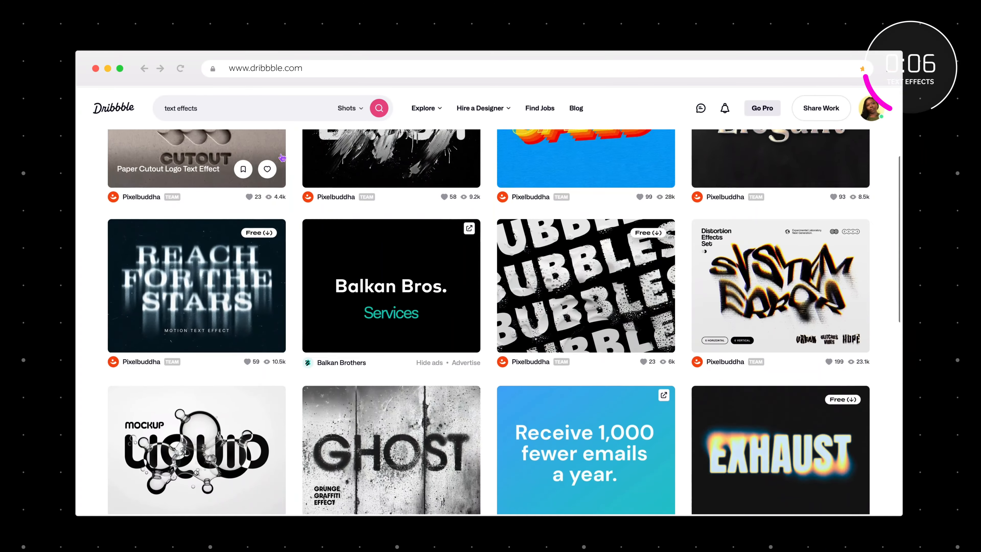
scroll(281, 157, "down", 6)
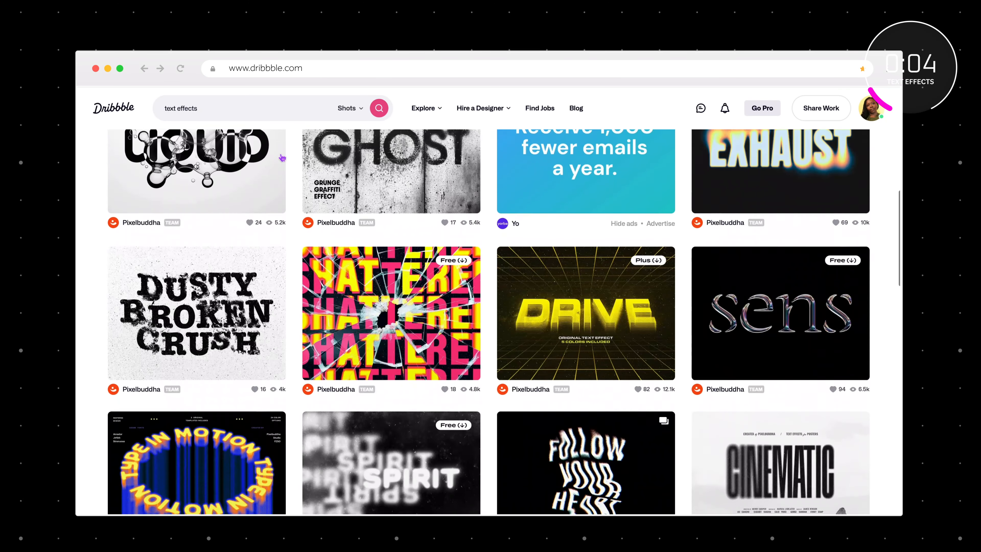
scroll(282, 157, "down", 4)
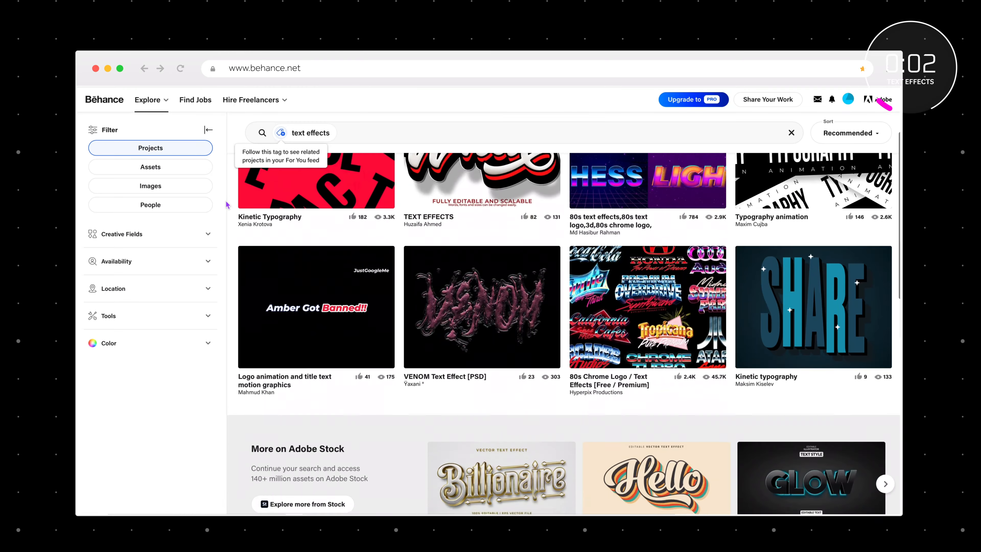
scroll(227, 205, "down", 1)
scroll(227, 205, "down", 1)
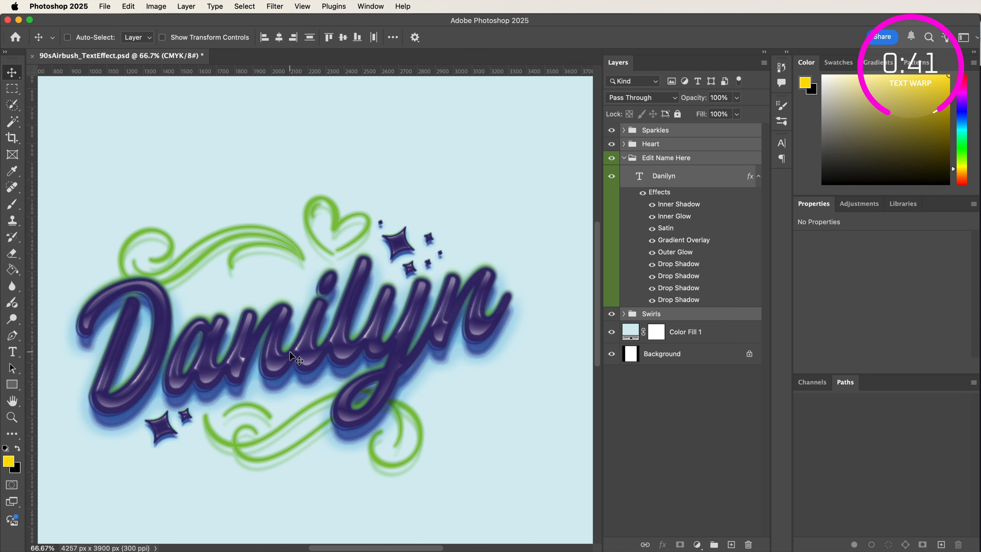
Step: Open Warp Text for the name text layer in the airbrush artwork and apply the Arc Lower style
left_click(693, 178)
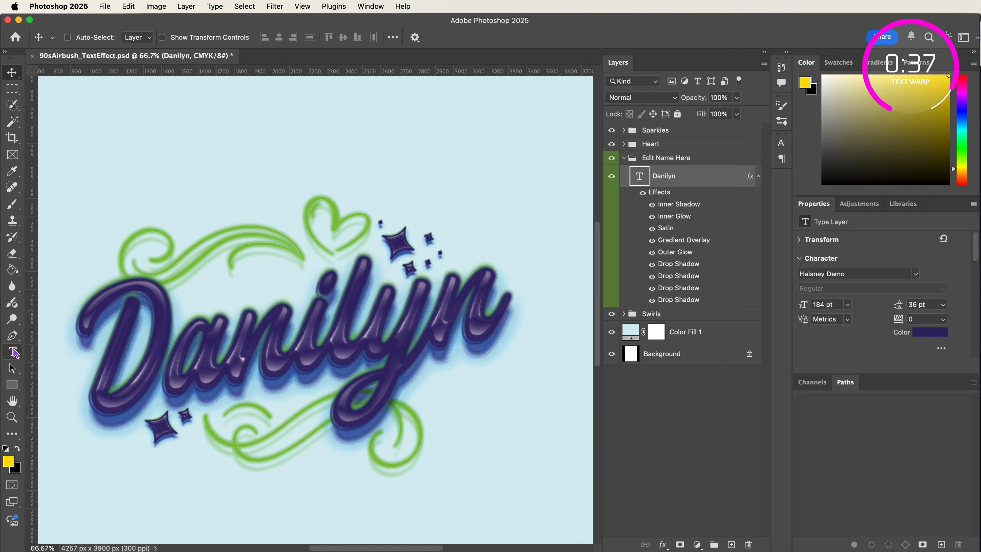
left_click(14, 352)
left_click(299, 308)
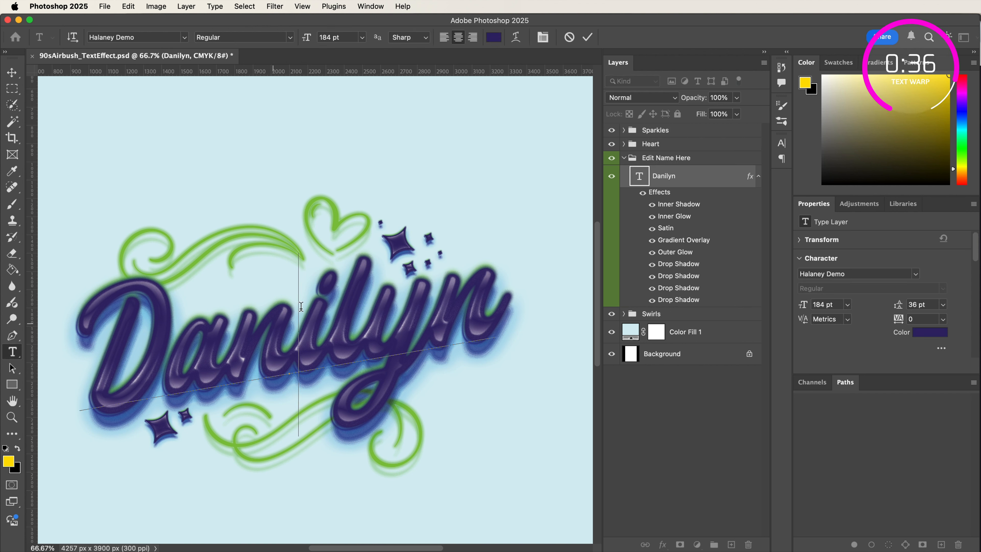
left_click(516, 38)
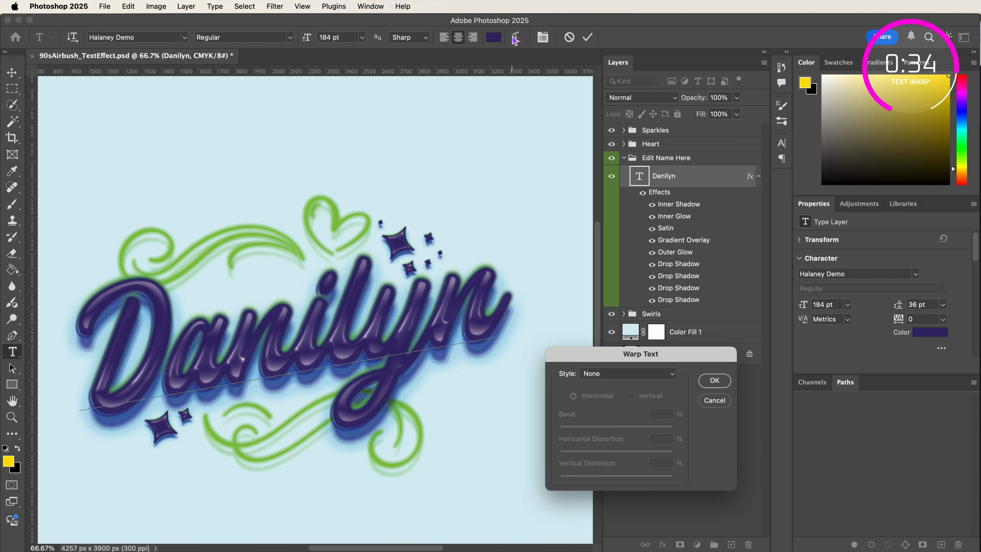
left_click(602, 377)
left_click(602, 402)
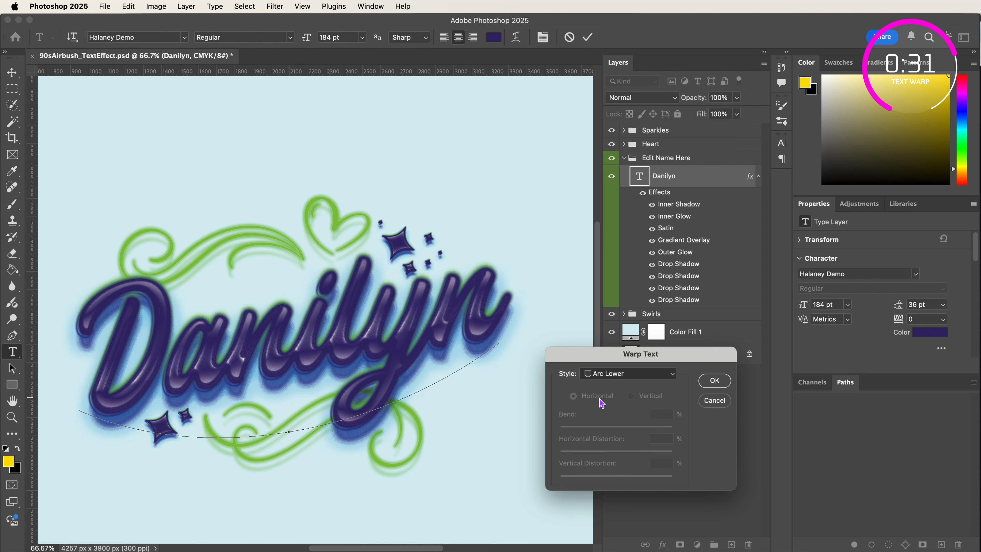
Step: Try the Flag, Twist, Arc and Arch warp styles on the name text
left_click(606, 377)
left_click(607, 444)
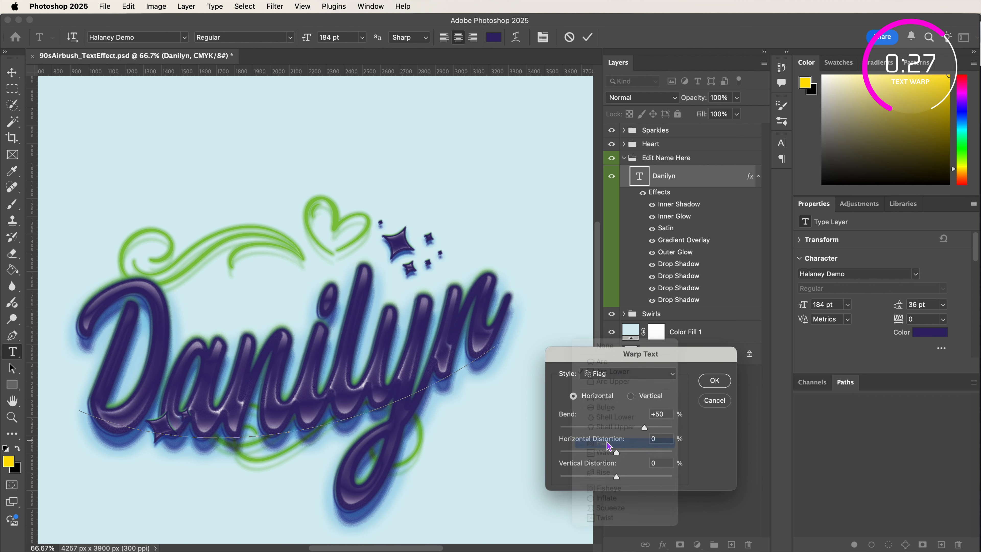
left_click(606, 374)
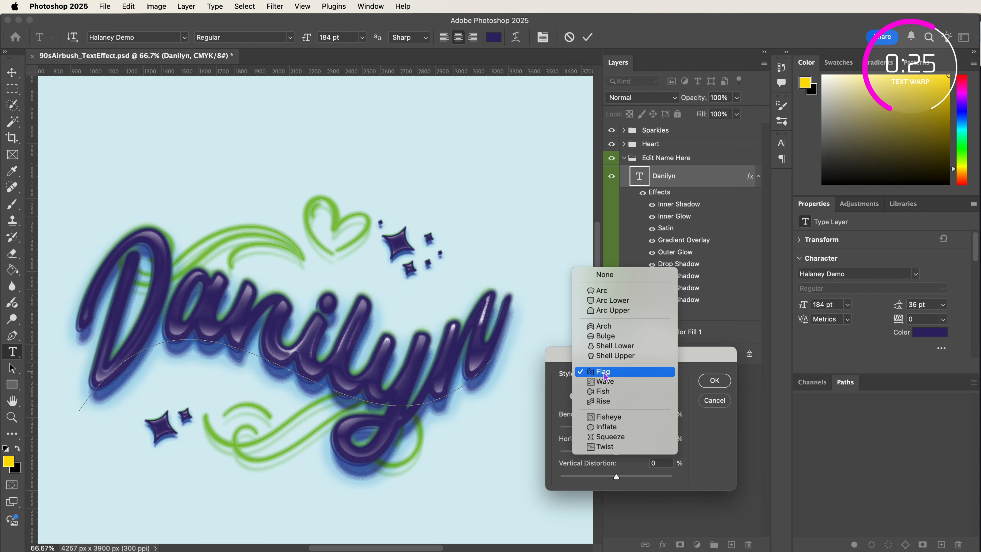
left_click(603, 447)
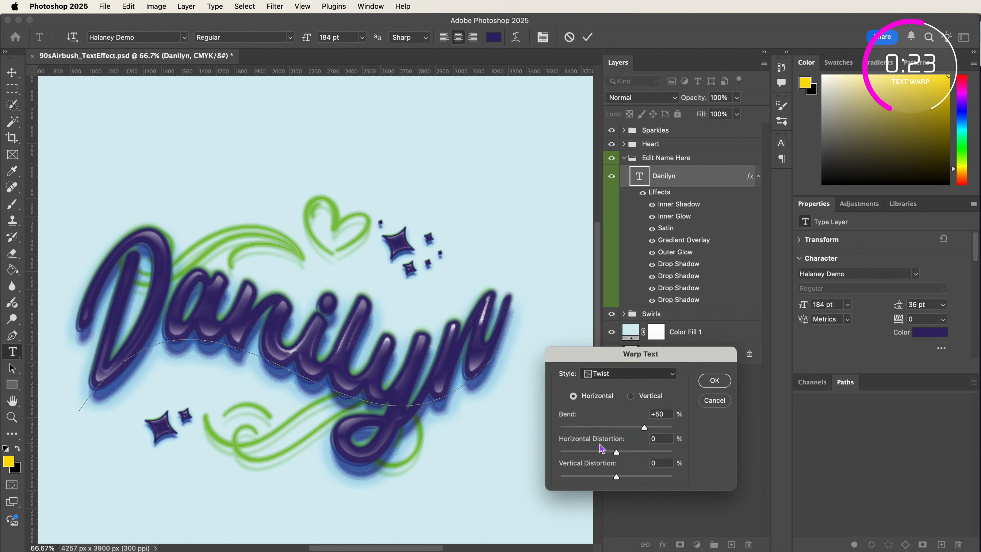
left_click(602, 378)
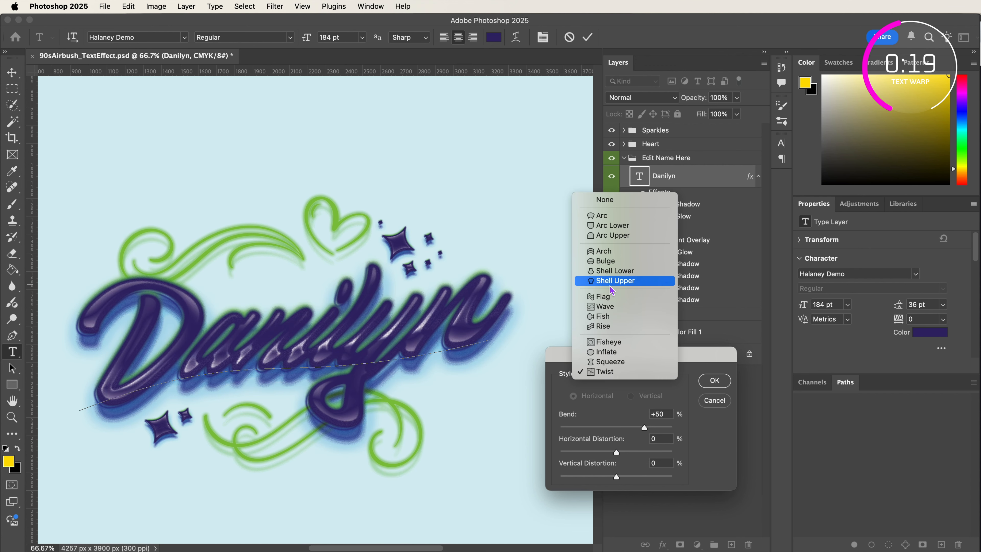
left_click(601, 215)
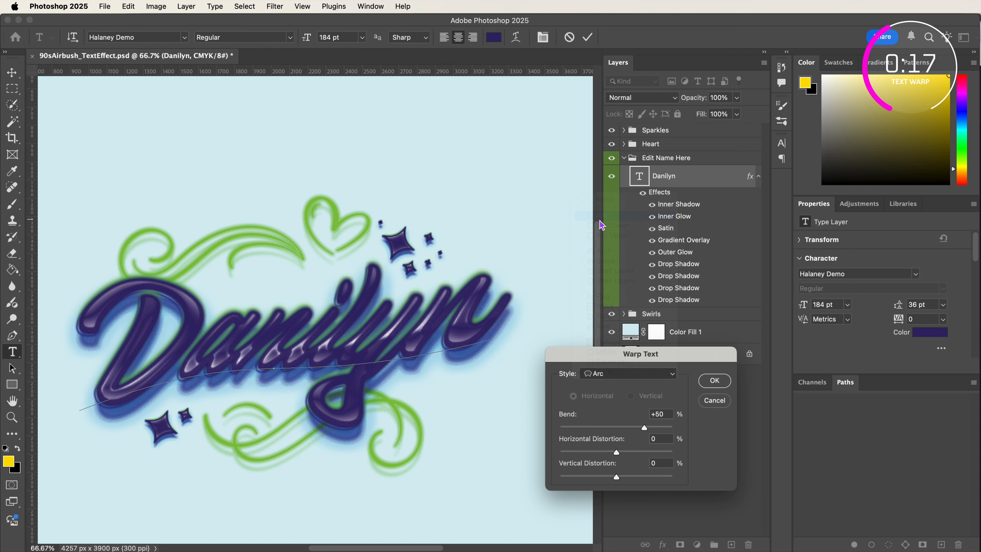
left_click(625, 378)
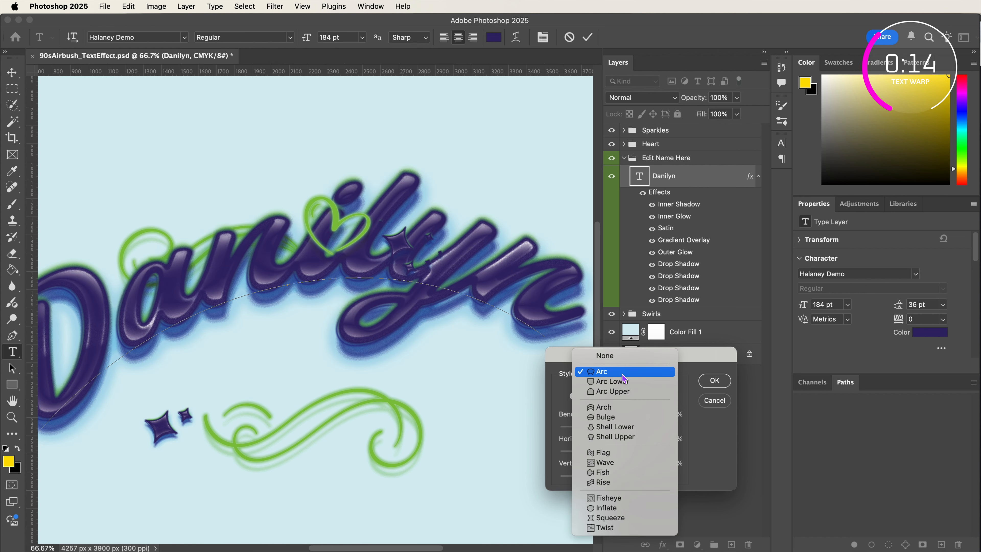
left_click(620, 409)
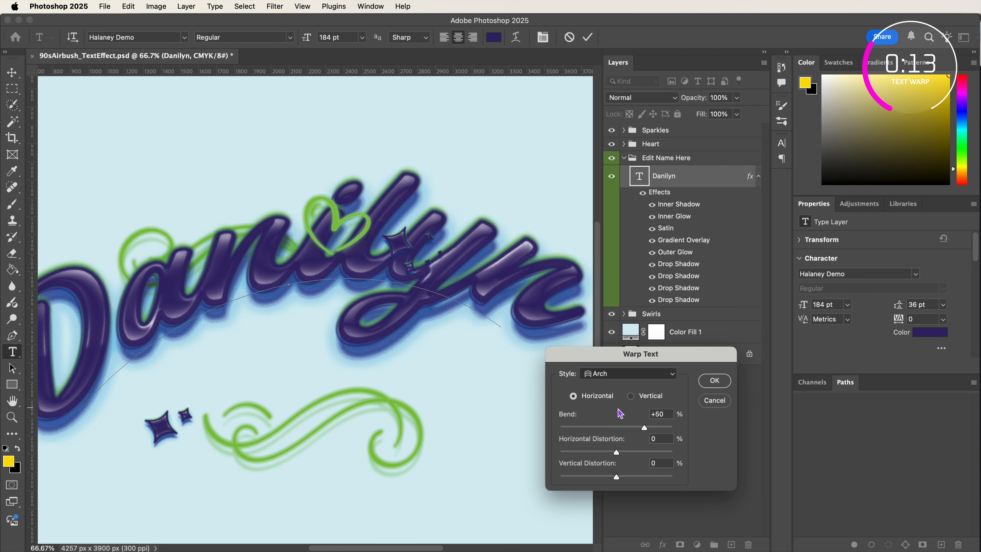
Step: Set the name text's warp style to Arc Upper and reduce its bend to slightly below +25%
left_click(617, 382)
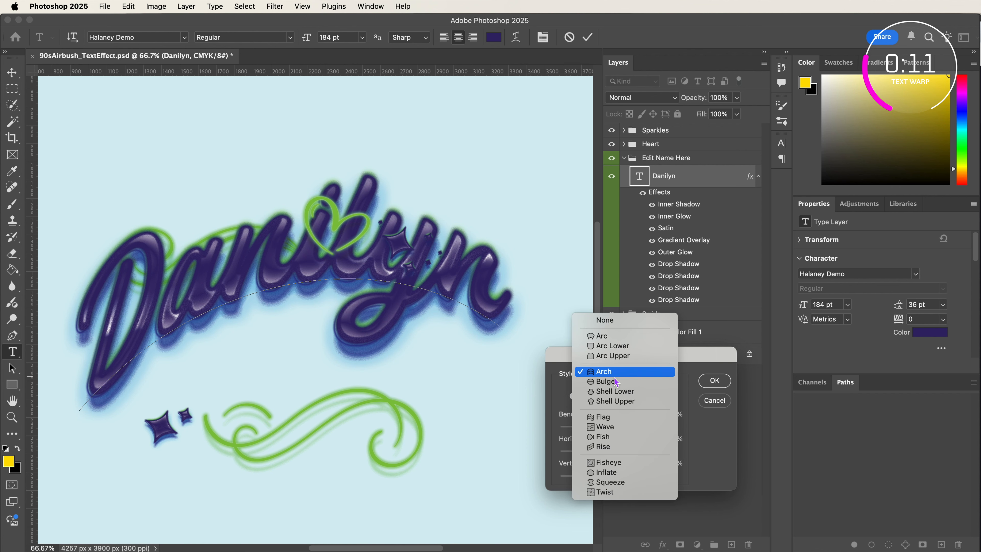
left_click(607, 356)
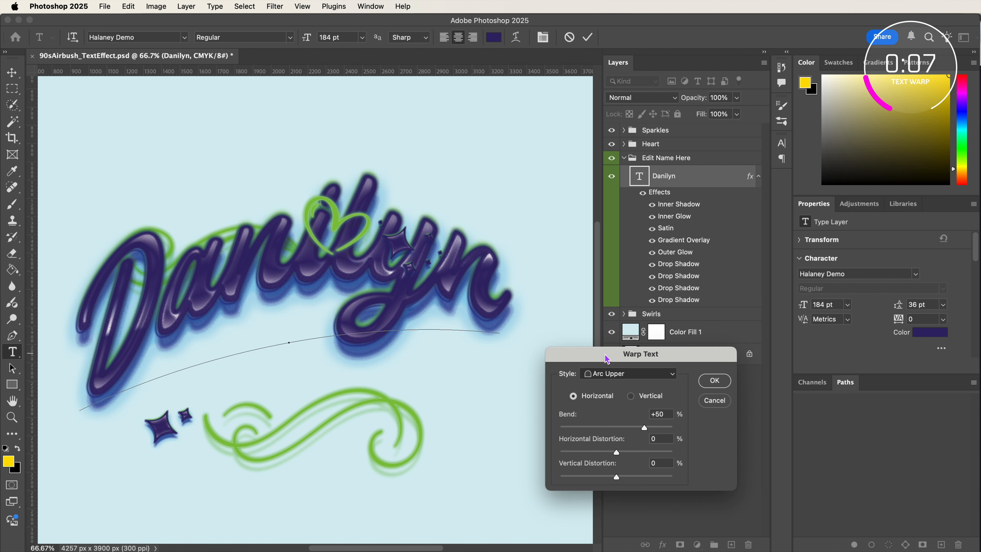
left_click(631, 427)
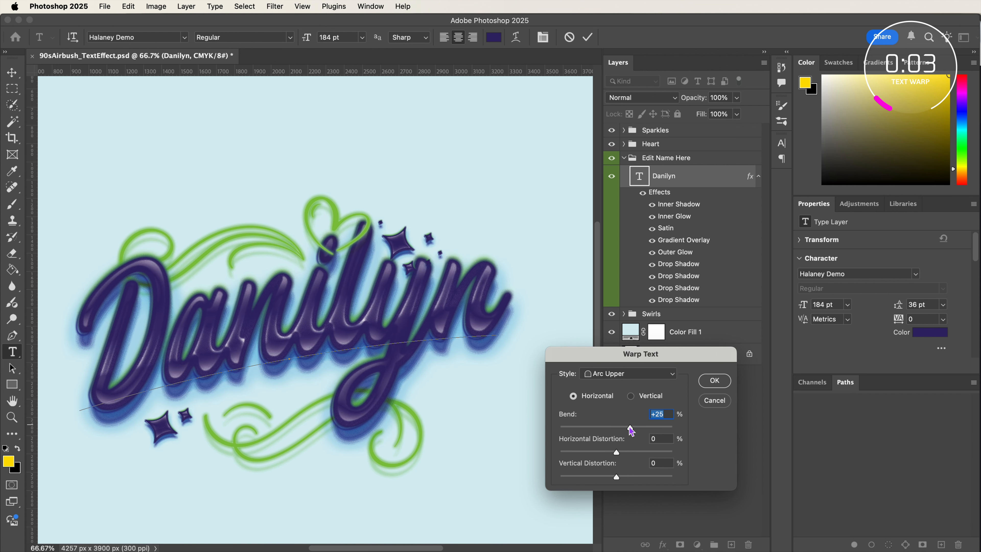
left_click_drag(631, 430, 627, 429)
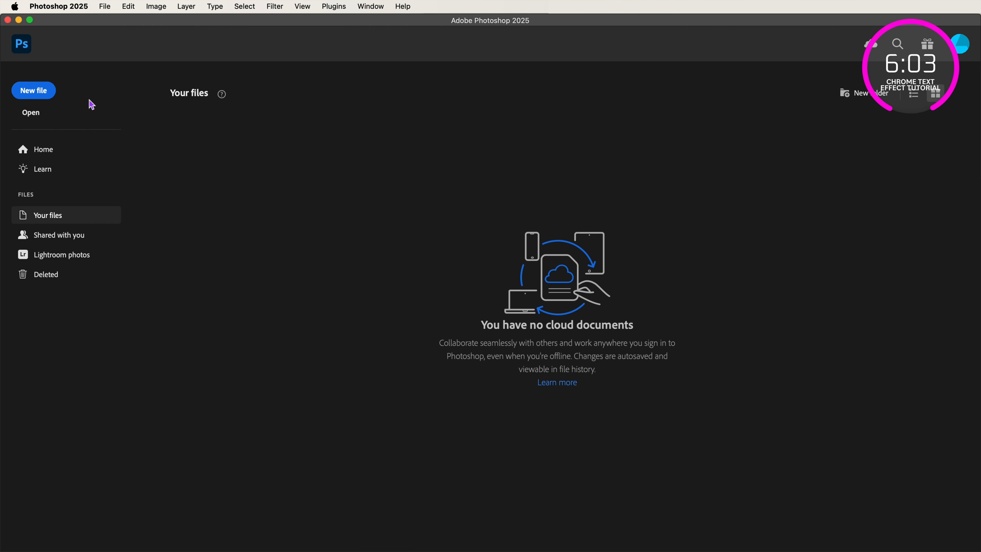
Step: Create a new 3000 × 2000 px document at 300 ppi and add a solid color fill layer of #061835
left_click(43, 96)
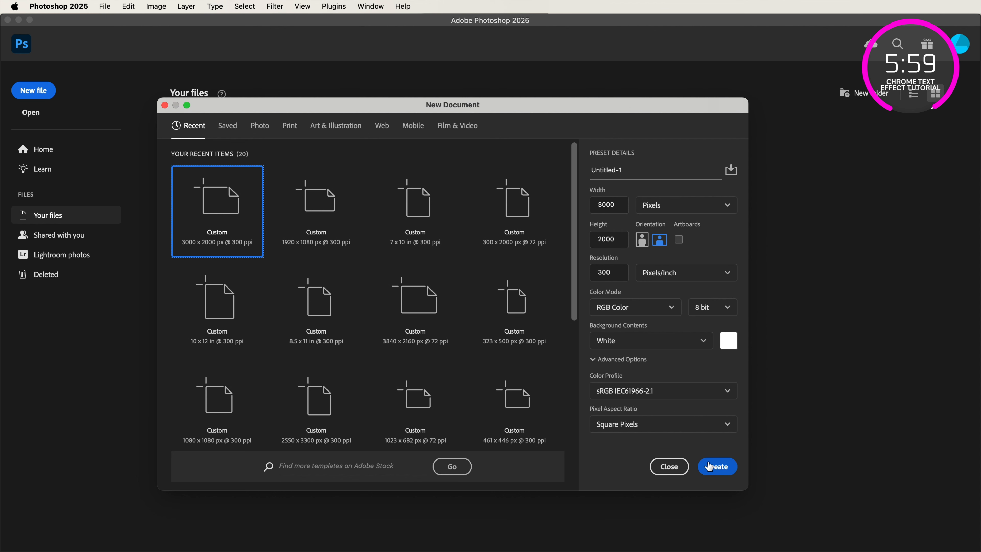
left_click(717, 467)
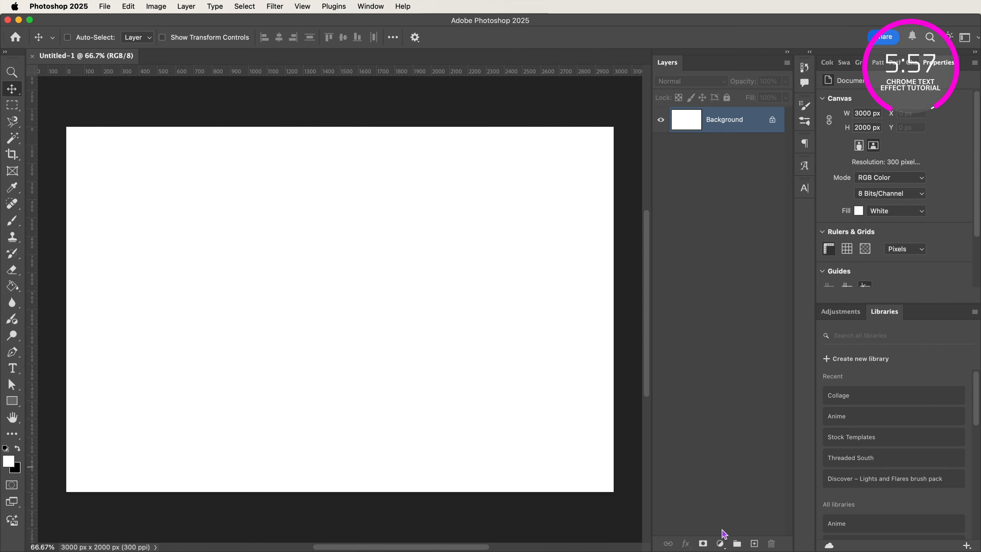
left_click(721, 543)
left_click(724, 381)
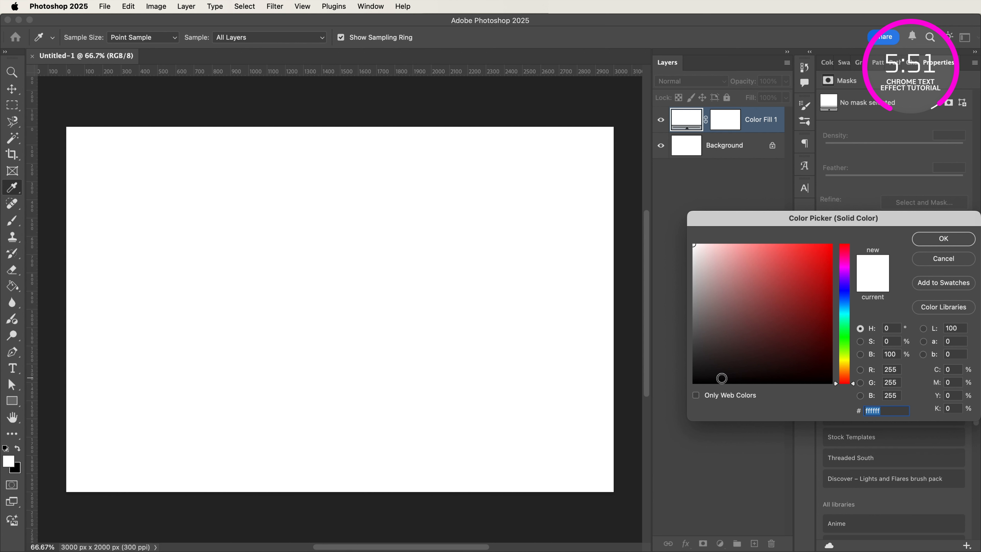
type("06")
type("1")
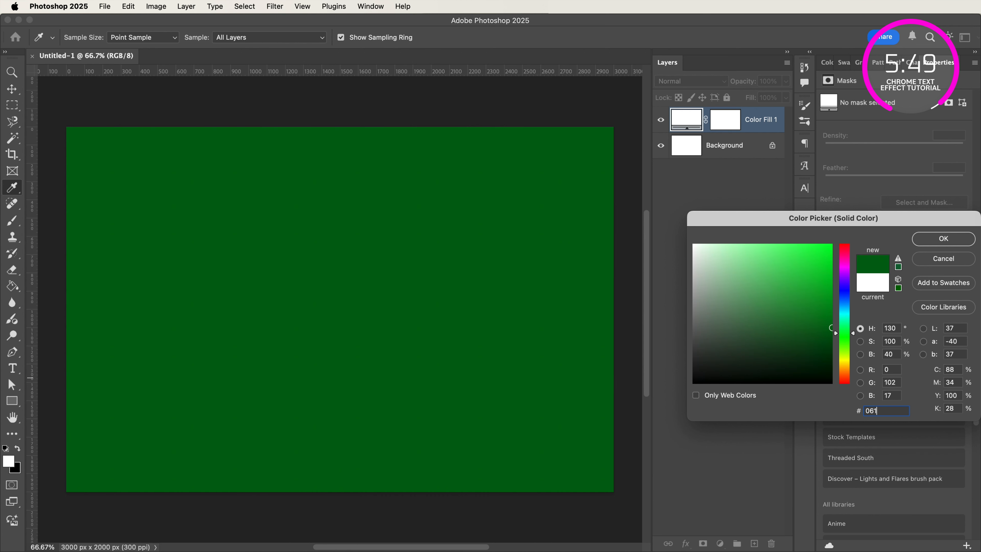
type("835")
key("Return")
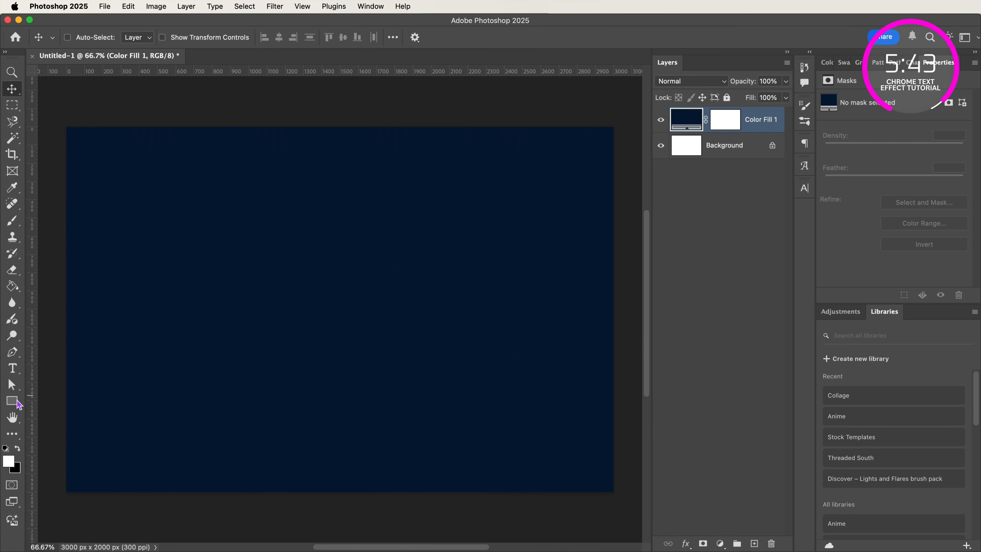
Step: Add the text "Panther" in the left half of the canvas and select all of it
left_click(12, 368)
left_click(203, 324)
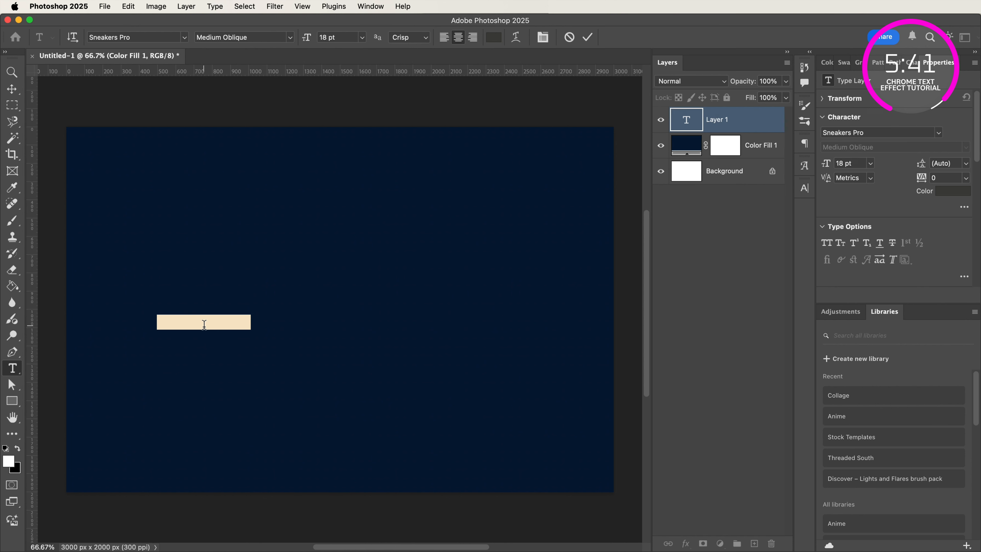
key("BackSpace")
type("Panther")
key("super+a")
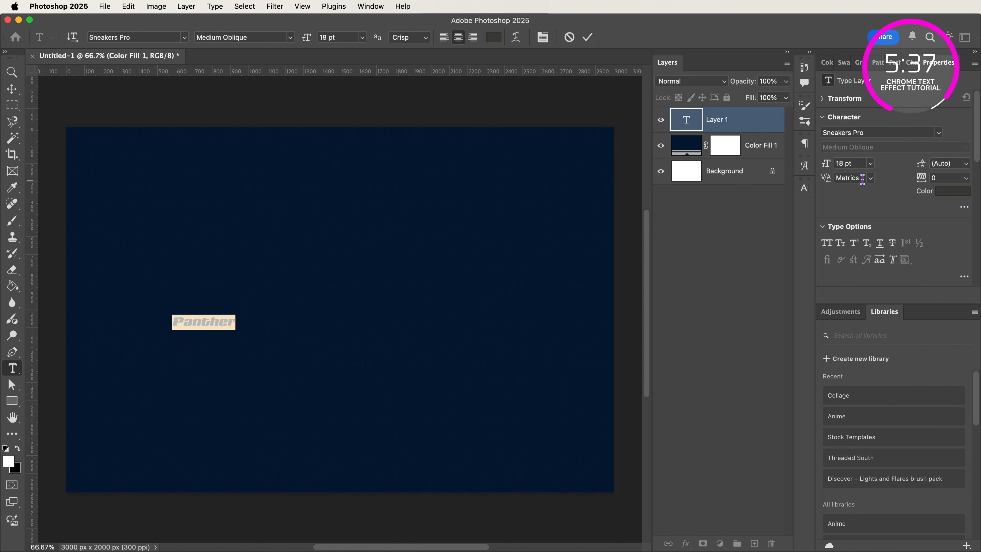